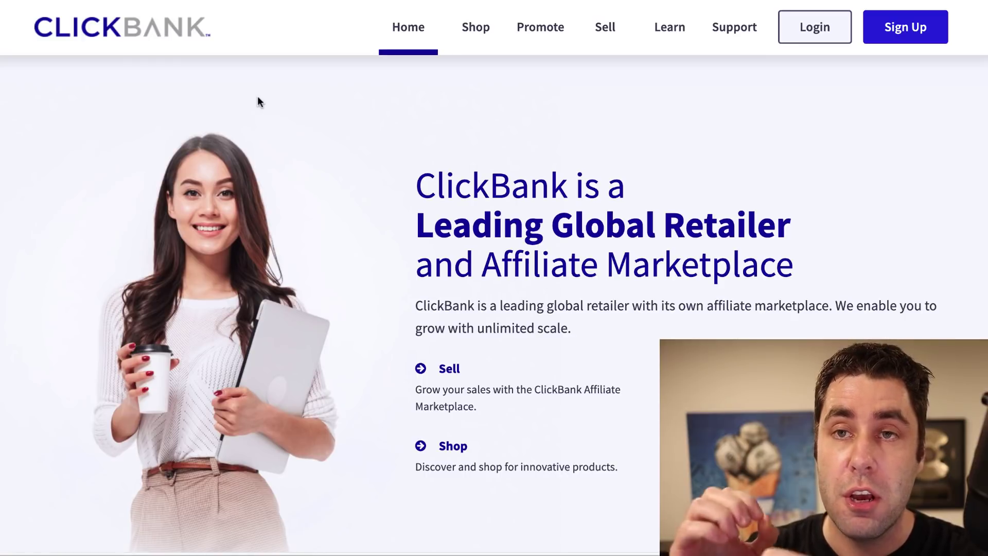
- Look through the ClickBank home page down to the footer and return to its beginning
{"action": "scroll", "coordinate": [252, 99], "scroll_direction": "down", "scroll_amount": 6}
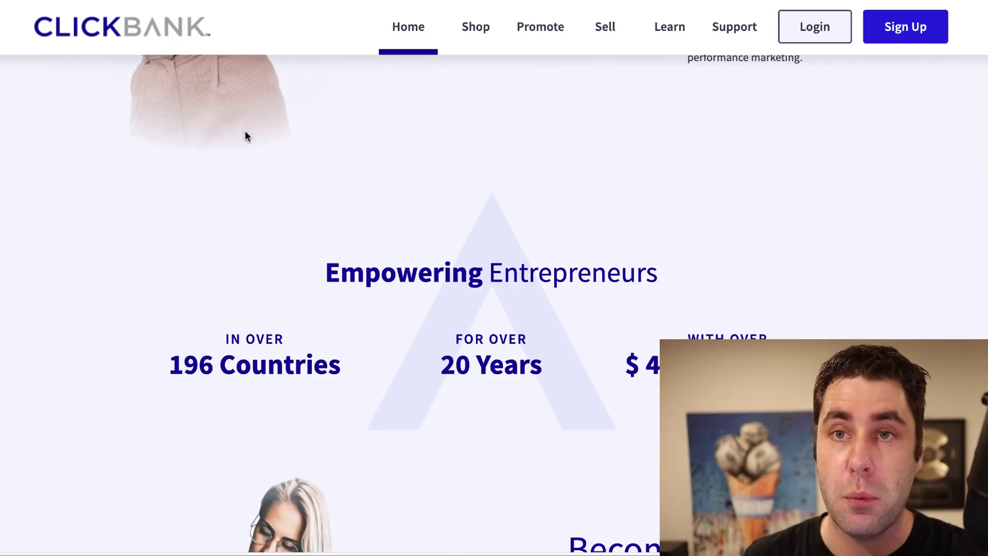
{"action": "scroll", "coordinate": [245, 135], "scroll_direction": "down", "scroll_amount": 10}
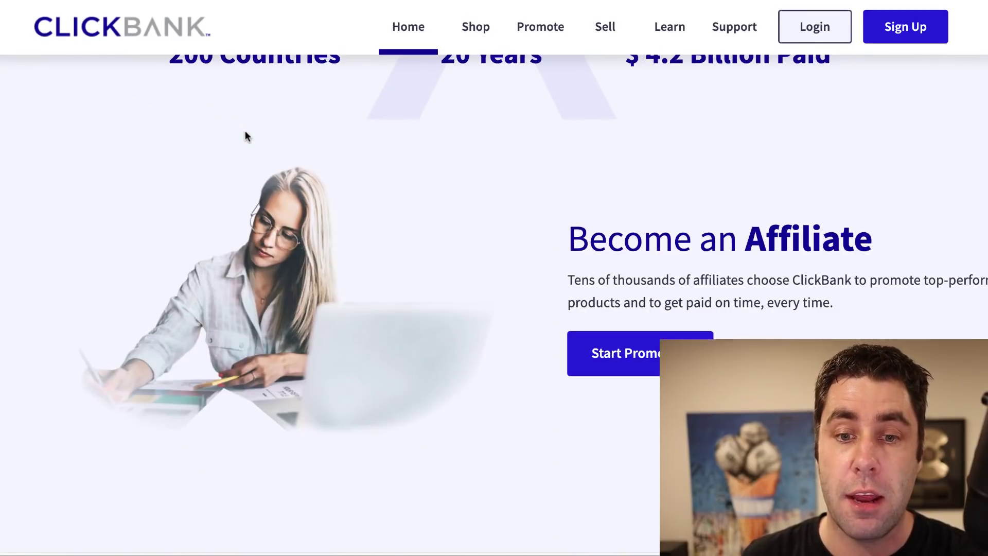
{"action": "scroll", "coordinate": [246, 133], "scroll_direction": "down", "scroll_amount": 12}
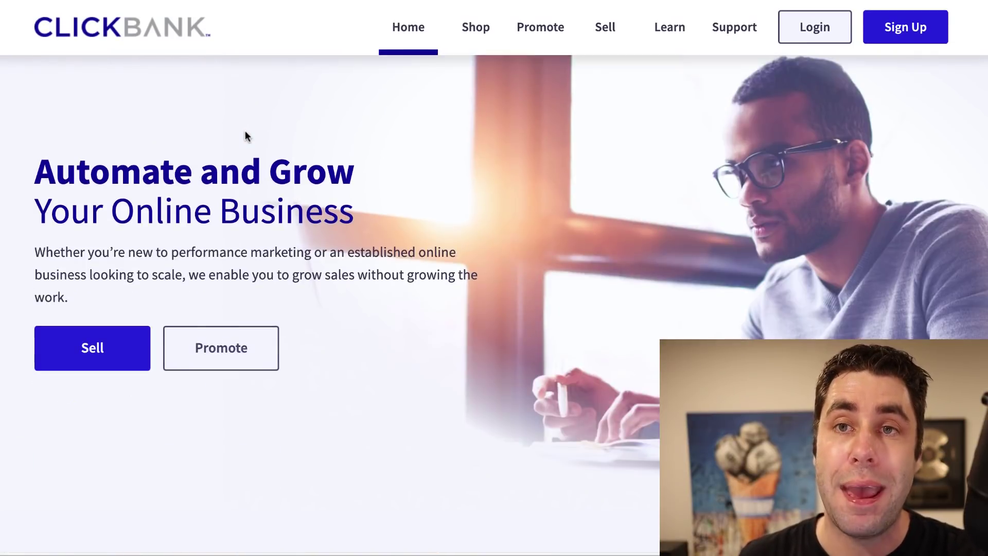
{"action": "scroll", "coordinate": [245, 135], "scroll_direction": "down", "scroll_amount": 2}
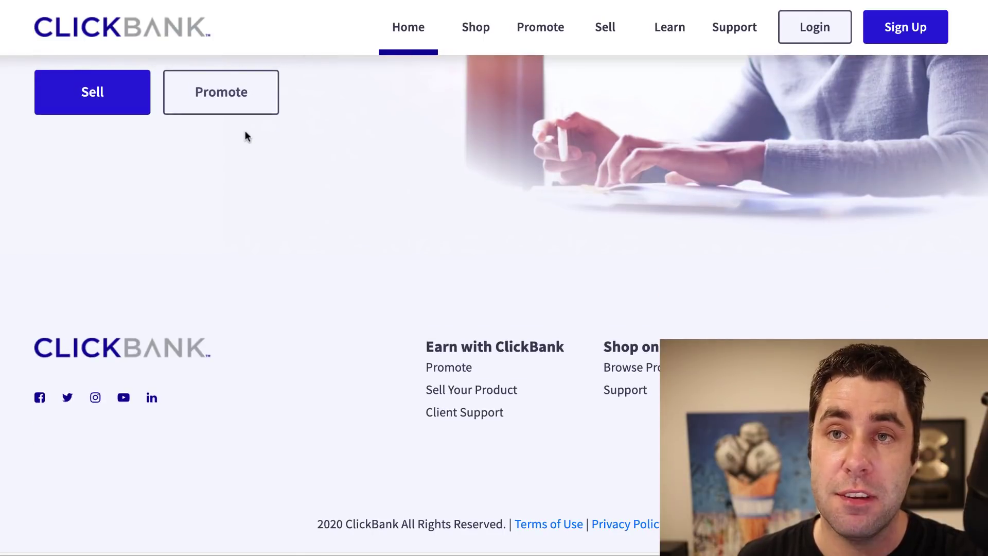
{"action": "scroll", "coordinate": [244, 135], "scroll_direction": "up", "scroll_amount": 20}
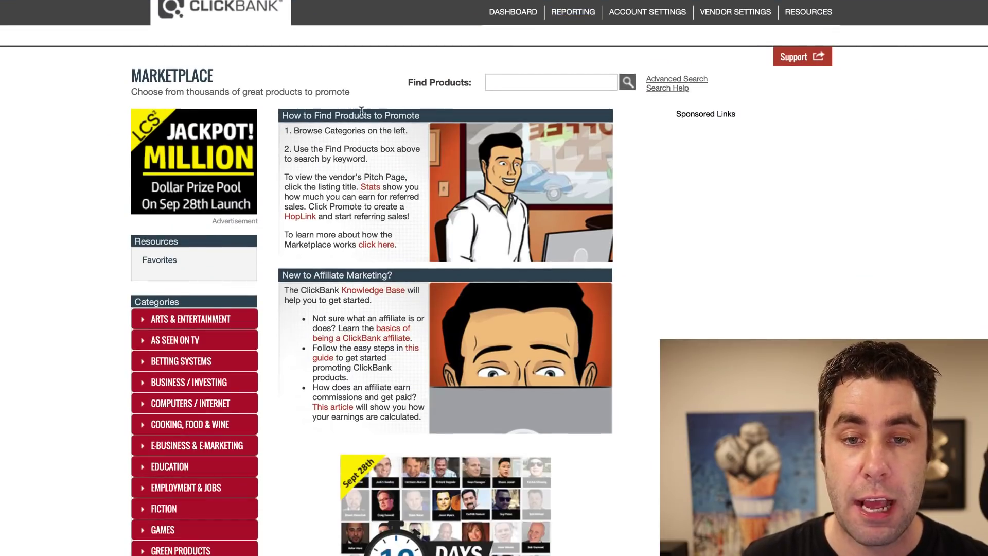
- Open the E-business & E-marketing category from the marketplace's product categories
{"action": "scroll", "coordinate": [133, 154], "scroll_direction": "up", "scroll_amount": 1}
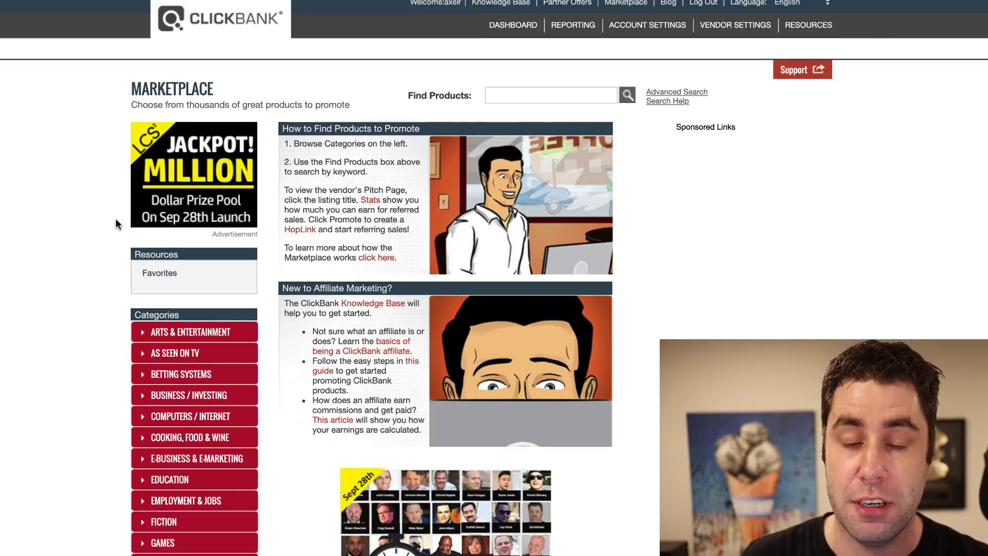
{"action": "scroll", "coordinate": [116, 216], "scroll_direction": "down", "scroll_amount": 2}
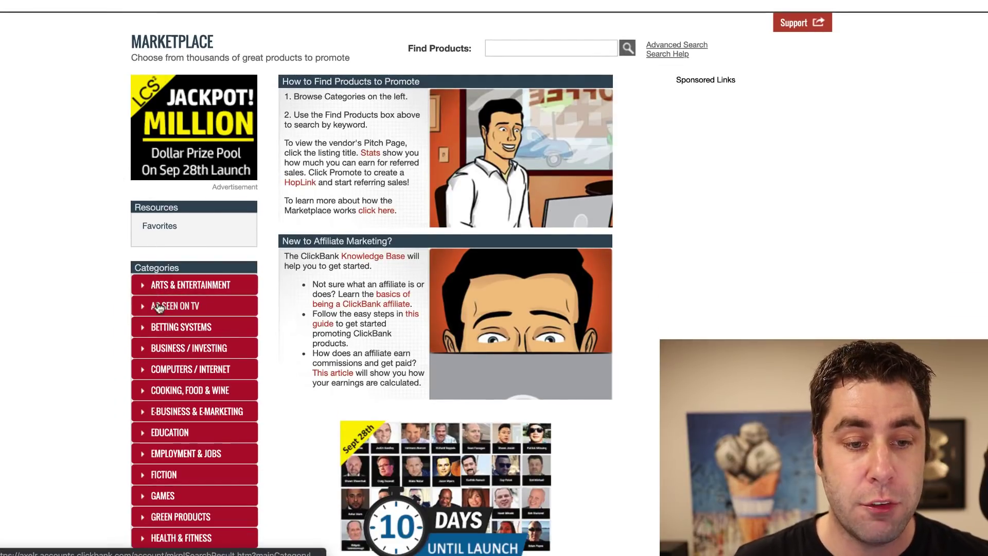
{"action": "scroll", "coordinate": [117, 288], "scroll_direction": "down", "scroll_amount": 3}
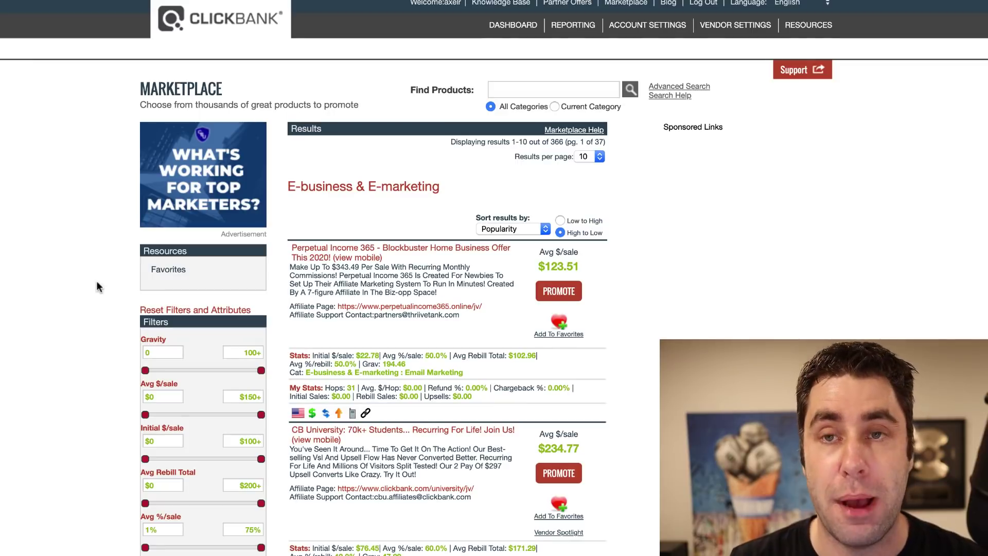
- Circle the average $/sale of the first two E-business & E-marketing offers in red and review the other listings
{"action": "scroll", "coordinate": [531, 260], "scroll_direction": "down", "scroll_amount": 2}
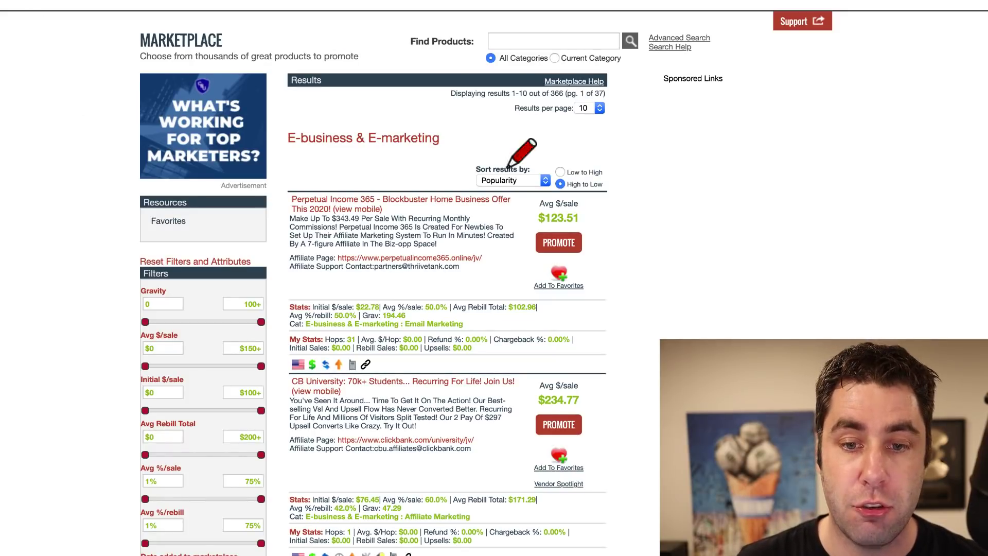
{"action": "mouse_move", "coordinate": [586, 189]}
{"action": "left_mouse_down"}
{"action": "mouse_move", "coordinate": [522, 208]}
{"action": "mouse_move", "coordinate": [566, 189]}
{"action": "left_mouse_up"}
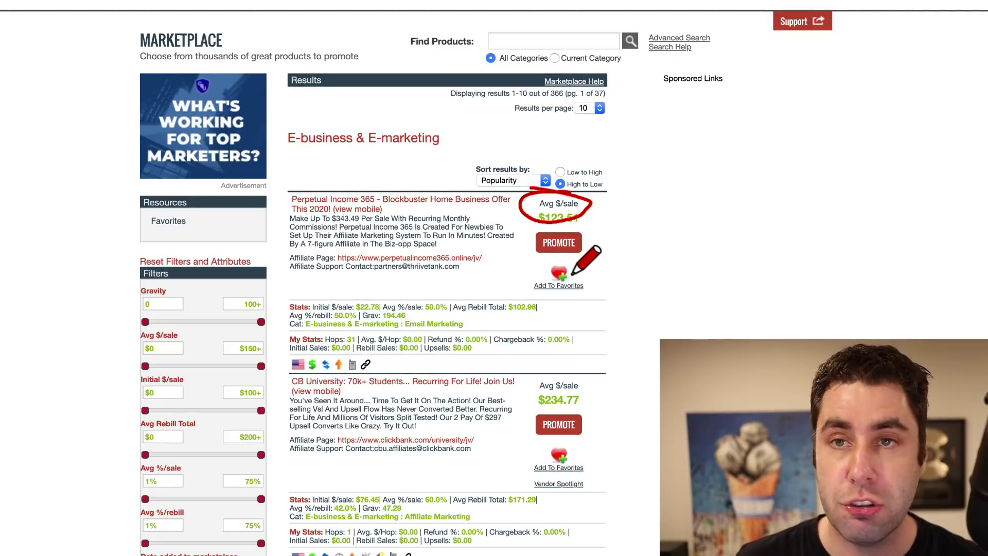
{"action": "mouse_move", "coordinate": [556, 380]}
{"action": "left_mouse_down"}
{"action": "mouse_move", "coordinate": [522, 384]}
{"action": "mouse_move", "coordinate": [581, 396]}
{"action": "mouse_move", "coordinate": [561, 386]}
{"action": "left_mouse_up"}
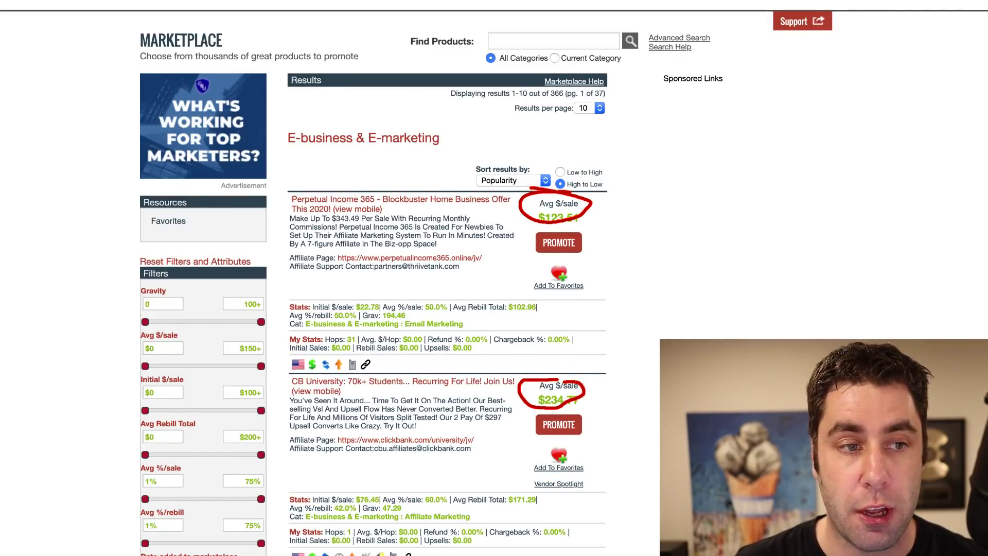
{"action": "scroll", "coordinate": [465, 263], "scroll_direction": "down", "scroll_amount": 5}
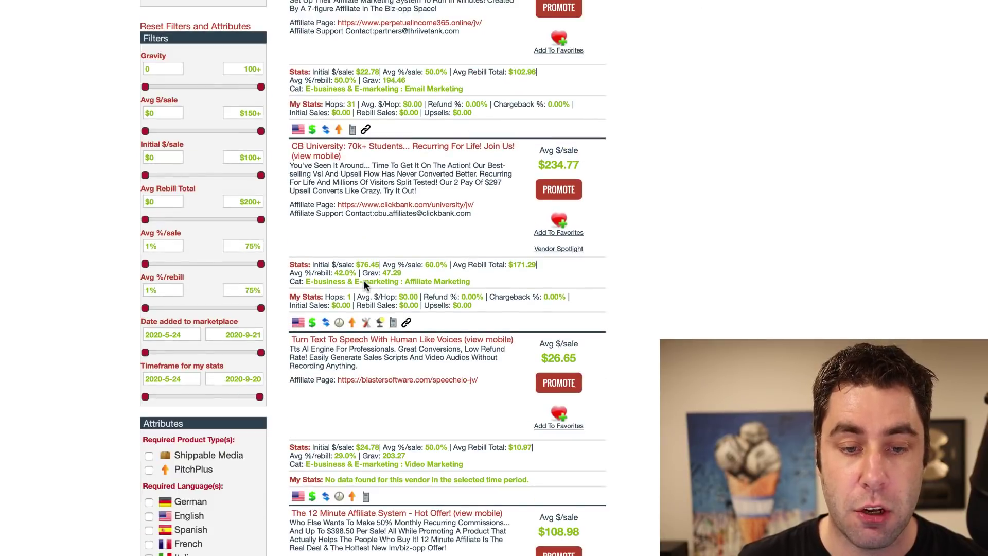
{"action": "scroll", "coordinate": [350, 319], "scroll_direction": "down", "scroll_amount": 5}
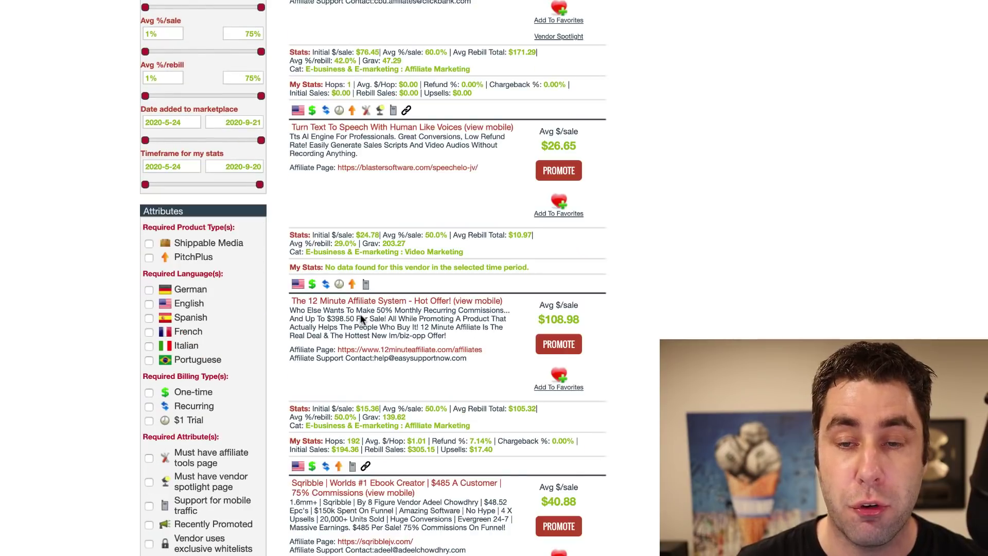
{"action": "scroll", "coordinate": [113, 306], "scroll_direction": "up", "scroll_amount": 8}
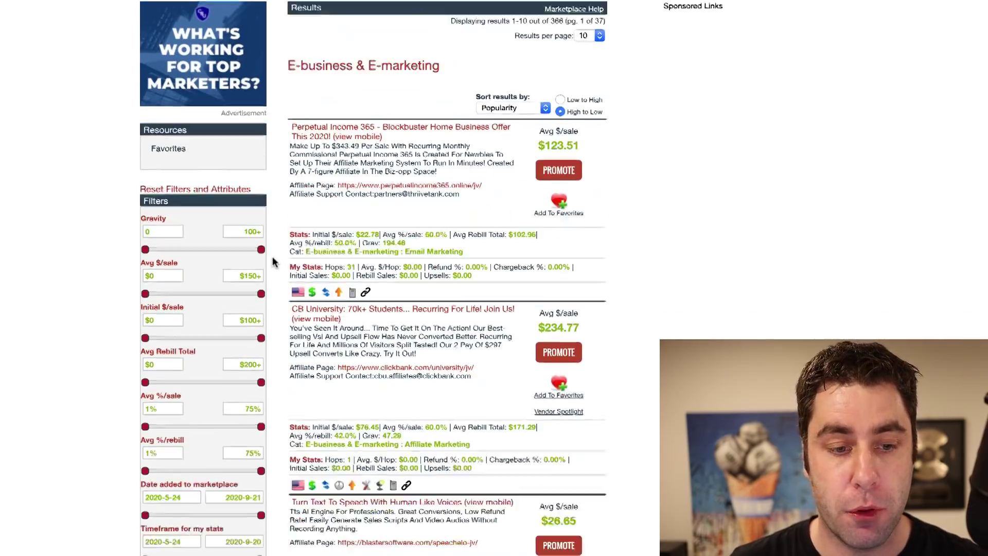
{"action": "scroll", "coordinate": [273, 257], "scroll_direction": "down", "scroll_amount": 9}
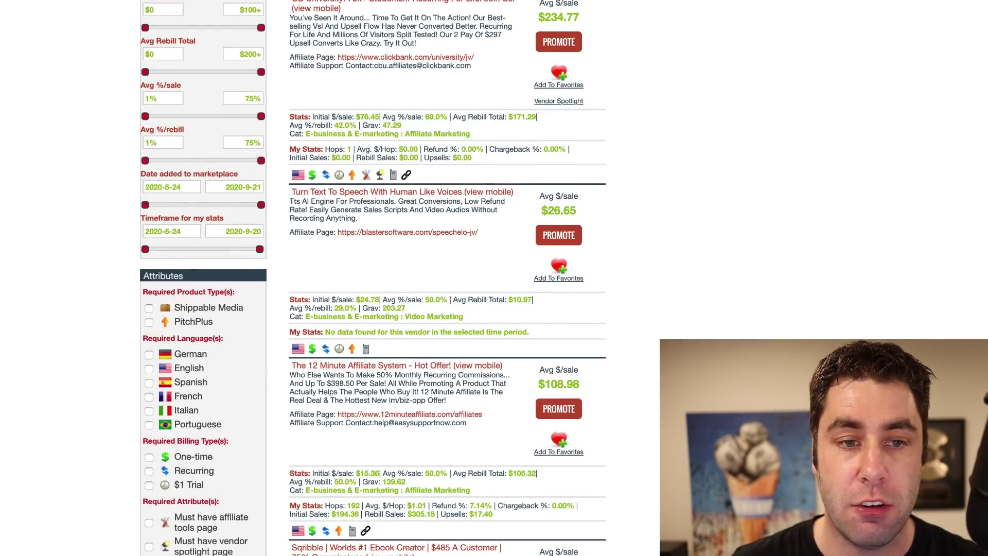
- Collapse the E-business & E-marketing category and open the Health & Fitness category
{"action": "scroll", "coordinate": [52, 72], "scroll_direction": "down", "scroll_amount": 12}
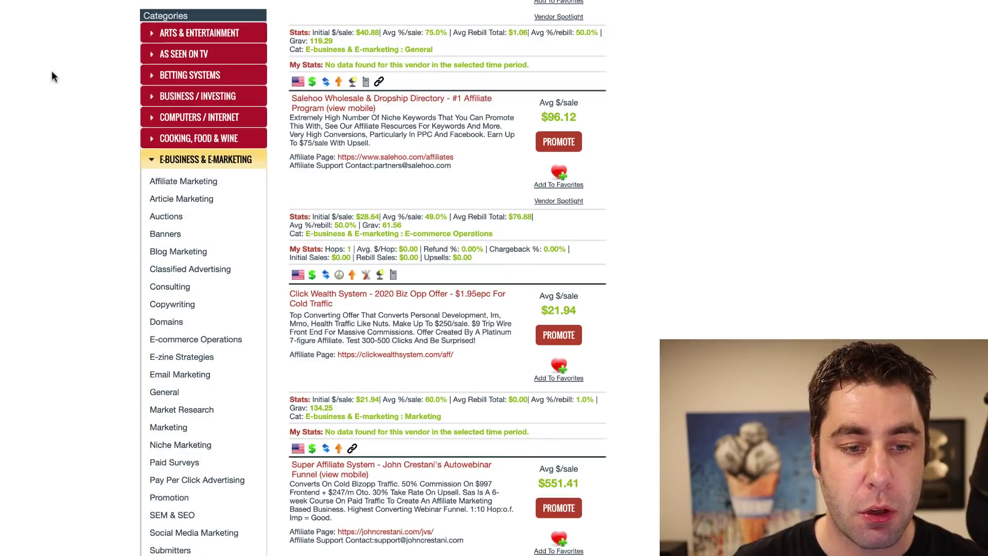
{"action": "left_click", "coordinate": [181, 162]}
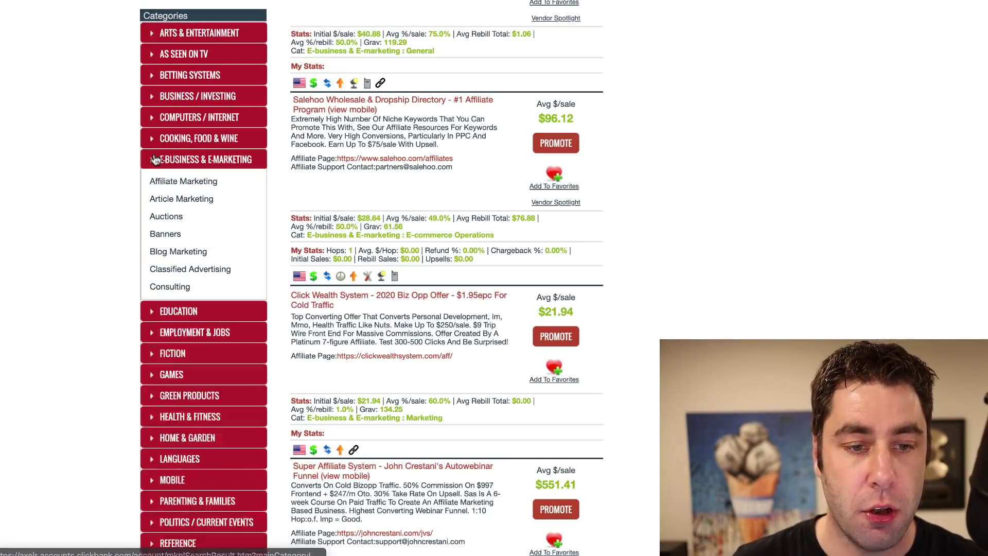
{"action": "left_click", "coordinate": [170, 288]}
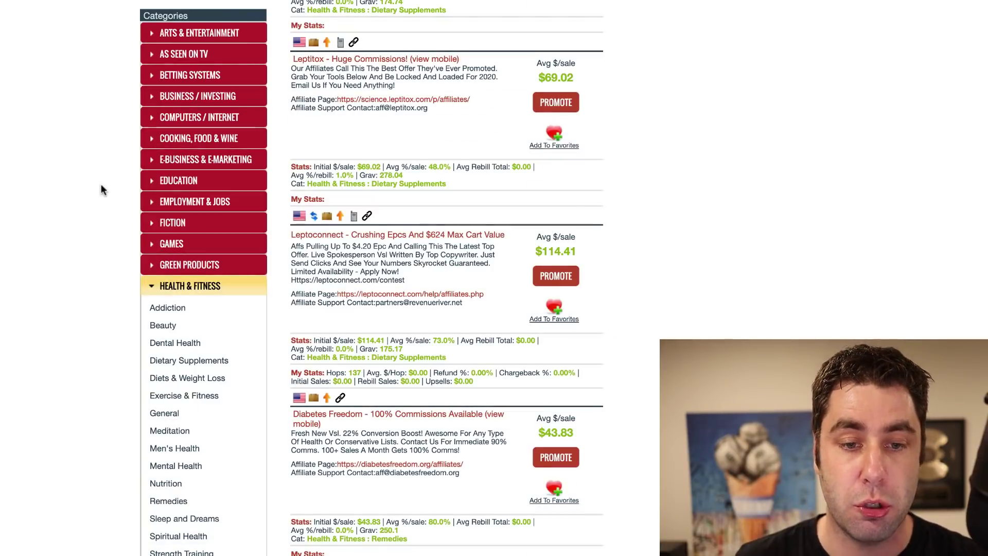
- Examine the average $/sale of the Health & Fitness offers and the gravity score of The Lost Book Of Remedies
{"action": "scroll", "coordinate": [101, 190], "scroll_direction": "up", "scroll_amount": 5}
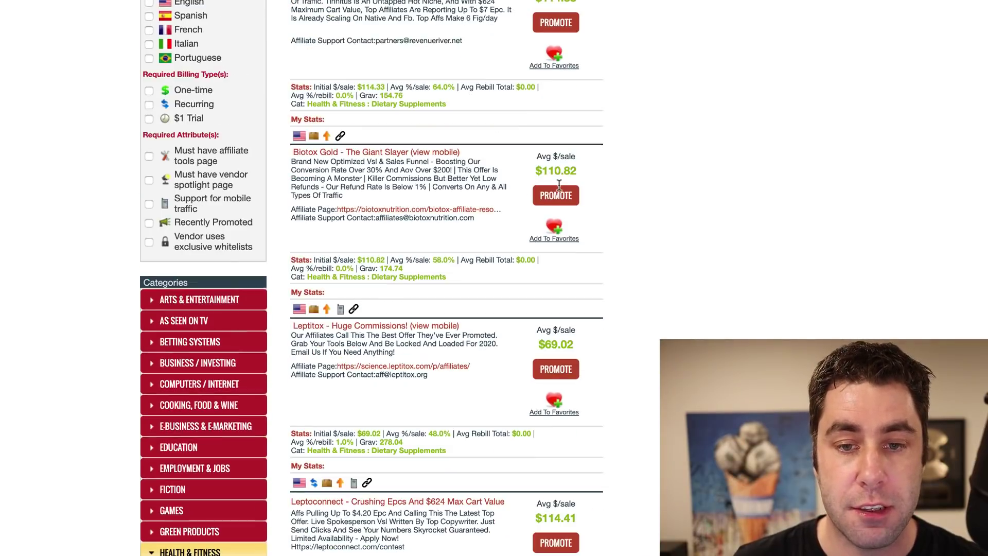
{"action": "scroll", "coordinate": [548, 184], "scroll_direction": "down", "scroll_amount": 12}
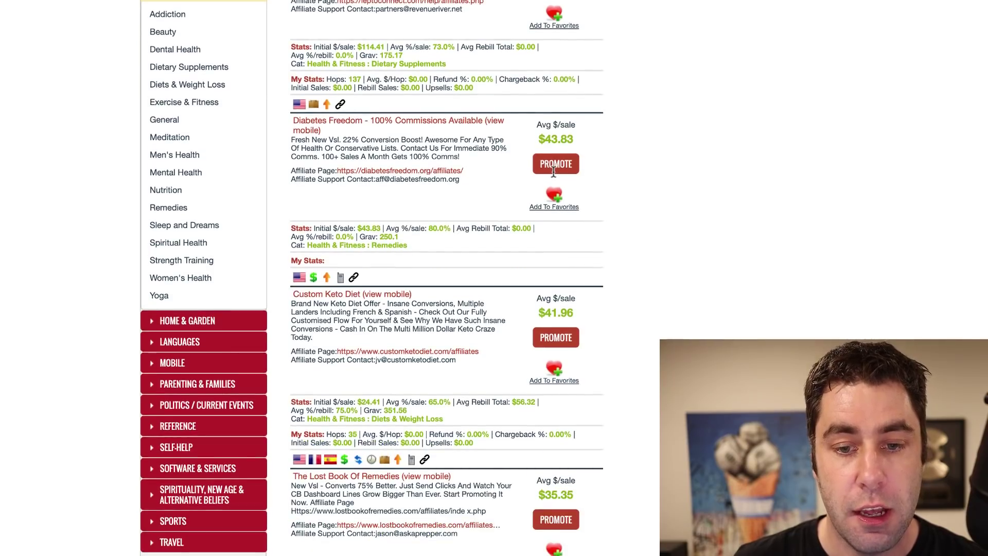
{"action": "scroll", "coordinate": [543, 206], "scroll_direction": "down", "scroll_amount": 4}
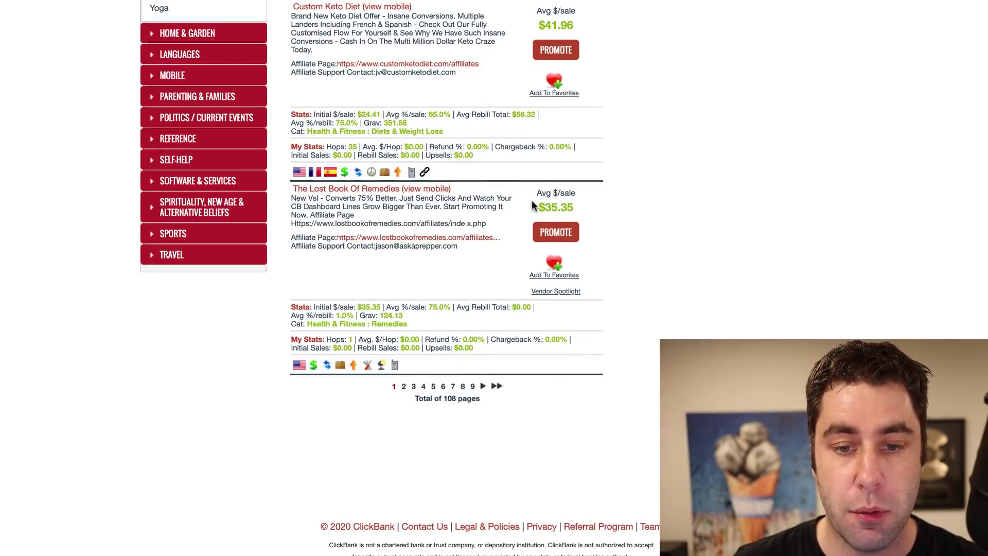
{"action": "scroll", "coordinate": [449, 219], "scroll_direction": "up", "scroll_amount": 5}
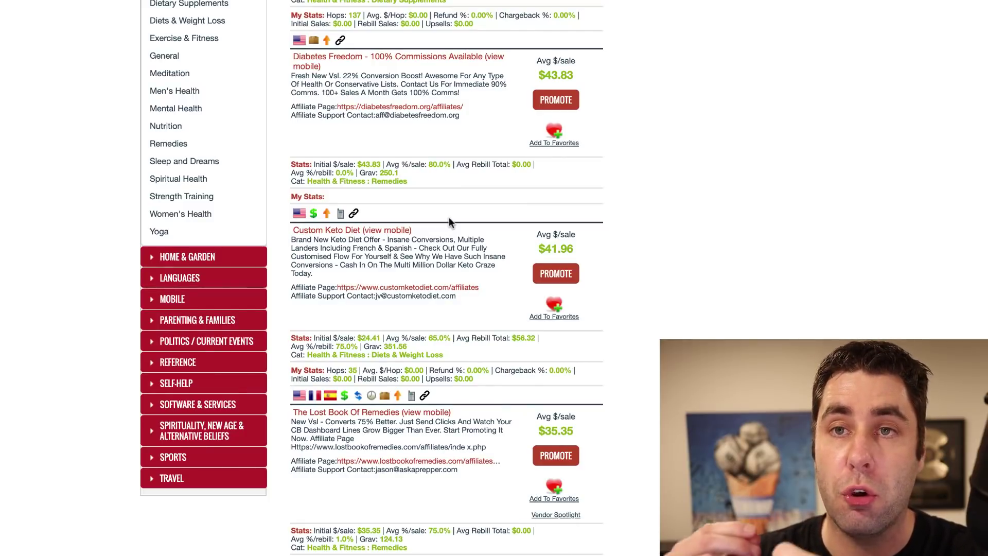
{"action": "scroll", "coordinate": [368, 149], "scroll_direction": "down", "scroll_amount": 1}
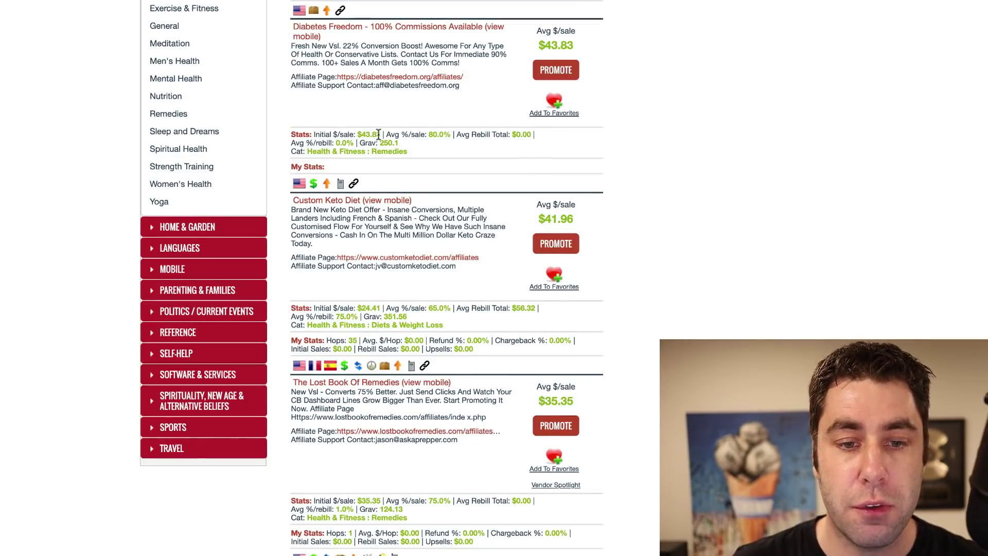
{"action": "scroll", "coordinate": [447, 150], "scroll_direction": "down", "scroll_amount": 4}
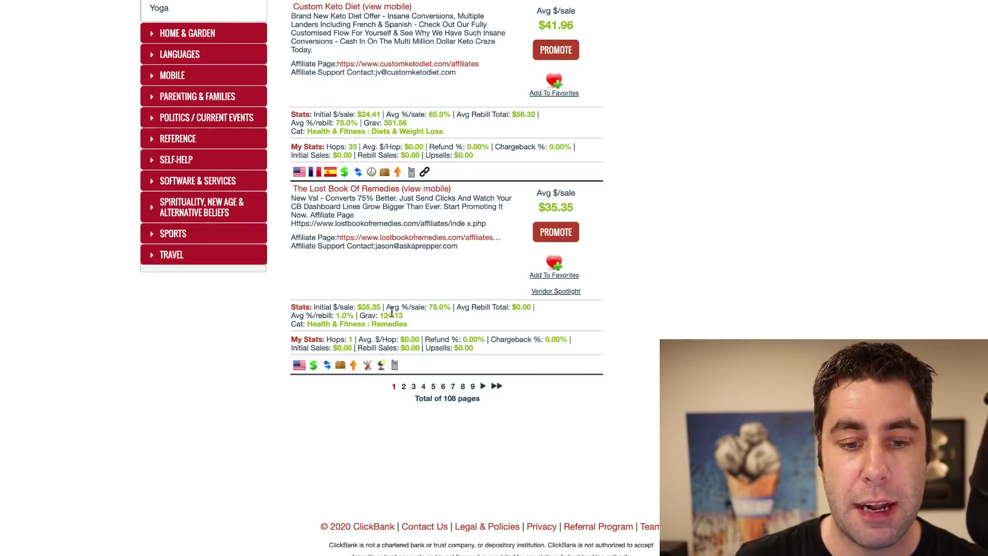
{"action": "left_click_drag", "start_coordinate": [405, 315], "coordinate": [384, 314]}
{"action": "left_click", "coordinate": [406, 320]}
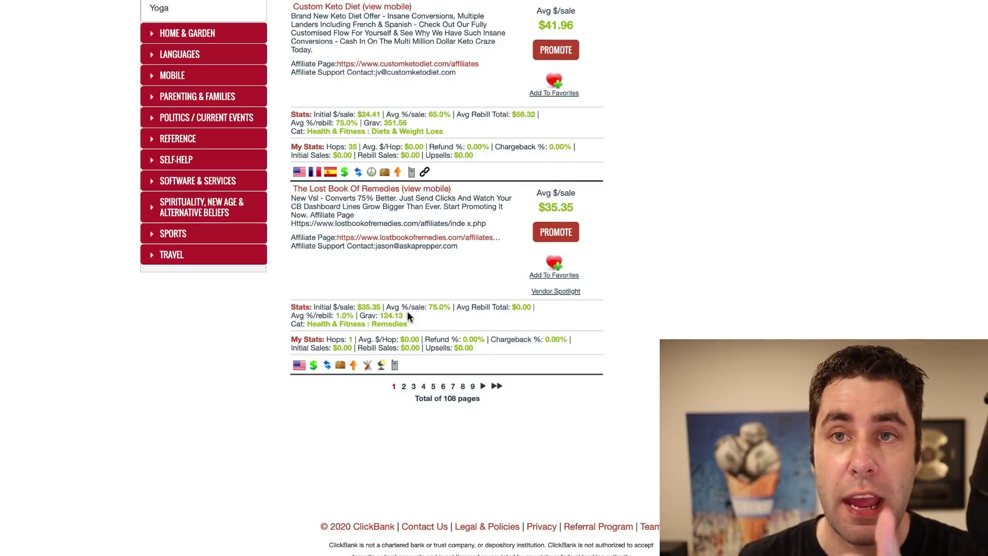
- Collapse the Health & Fitness category and open the Spirituality, New Age & Alternative Beliefs category
{"action": "scroll", "coordinate": [407, 311], "scroll_direction": "up", "scroll_amount": 1}
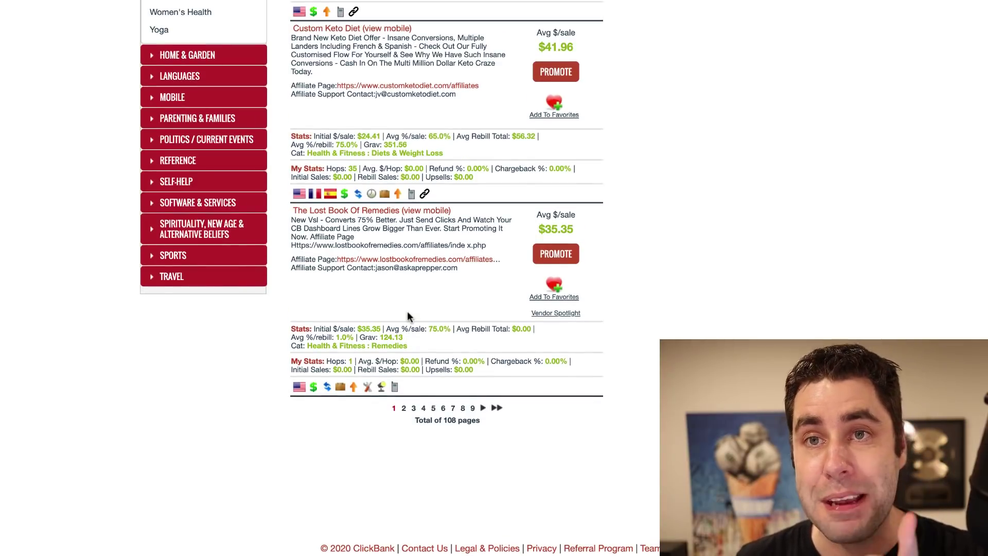
{"action": "scroll", "coordinate": [407, 311], "scroll_direction": "up", "scroll_amount": 8}
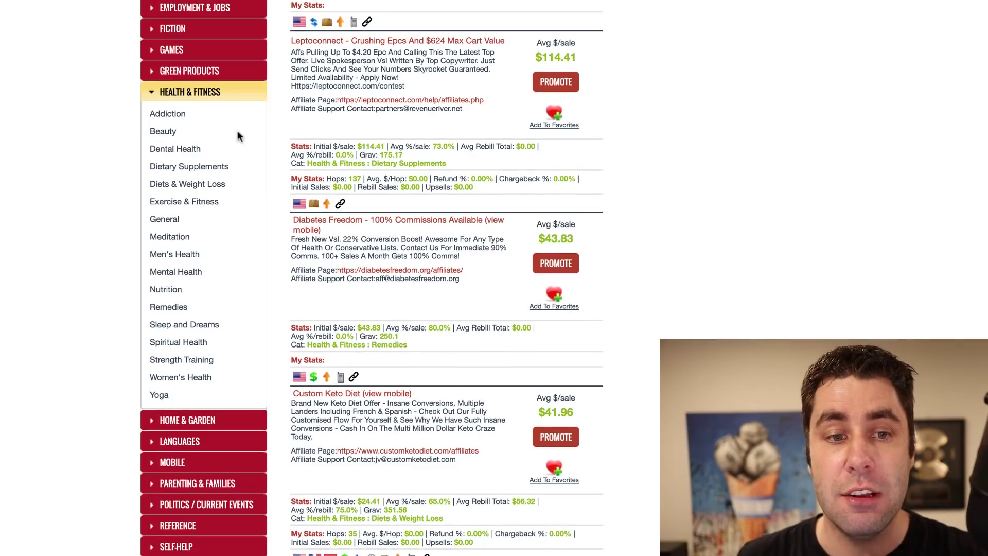
{"action": "left_click", "coordinate": [194, 98]}
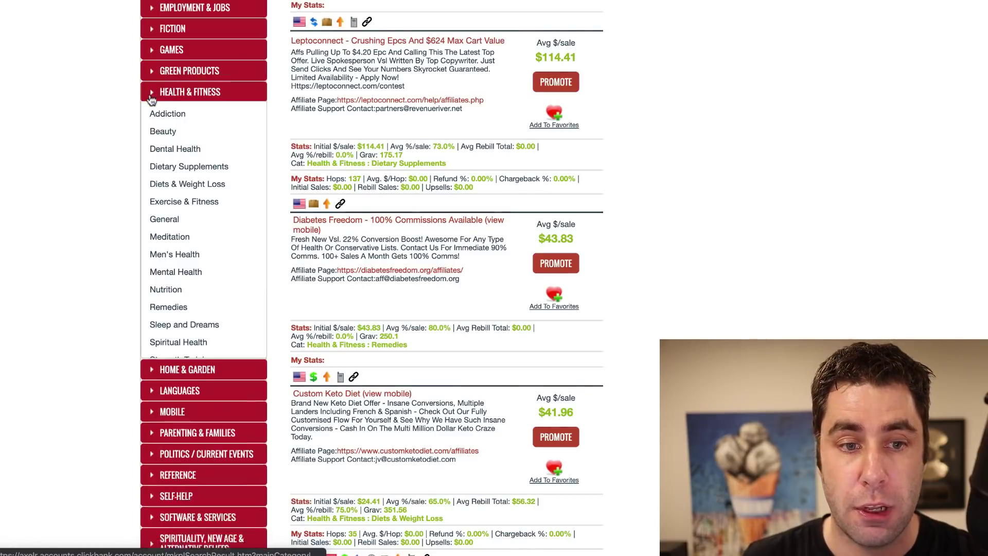
{"action": "scroll", "coordinate": [79, 123], "scroll_direction": "up", "scroll_amount": 1}
{"action": "scroll", "coordinate": [195, 87], "scroll_direction": "up", "scroll_amount": 2}
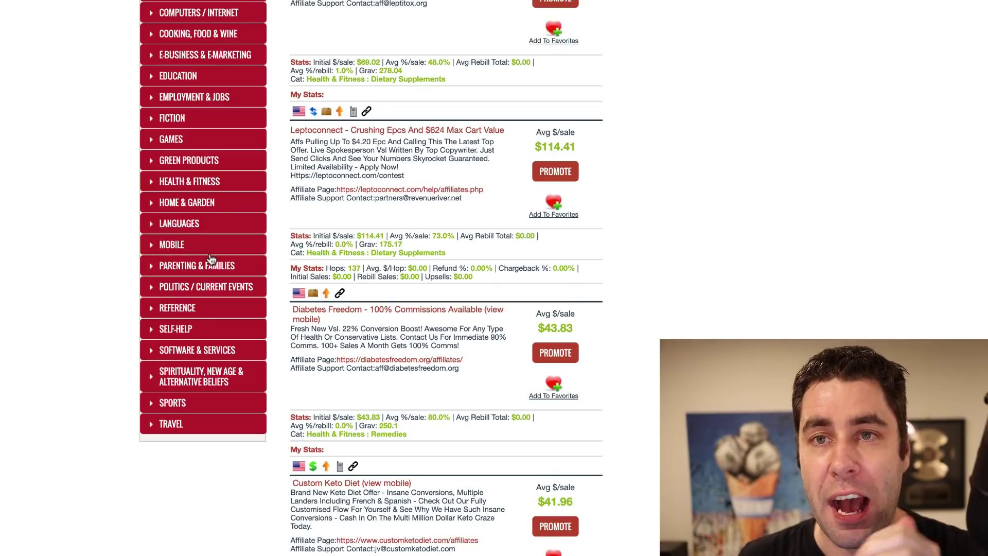
{"action": "left_click", "coordinate": [177, 382]}
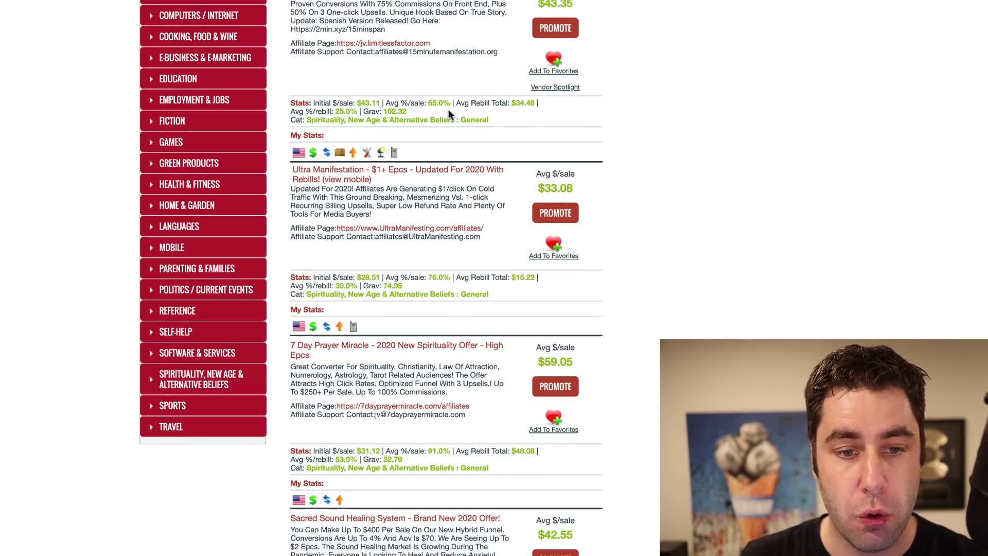
- Look over the spirituality offers and the category list, and open the Home & Garden category
{"action": "scroll", "coordinate": [203, 286], "scroll_direction": "up", "scroll_amount": 4}
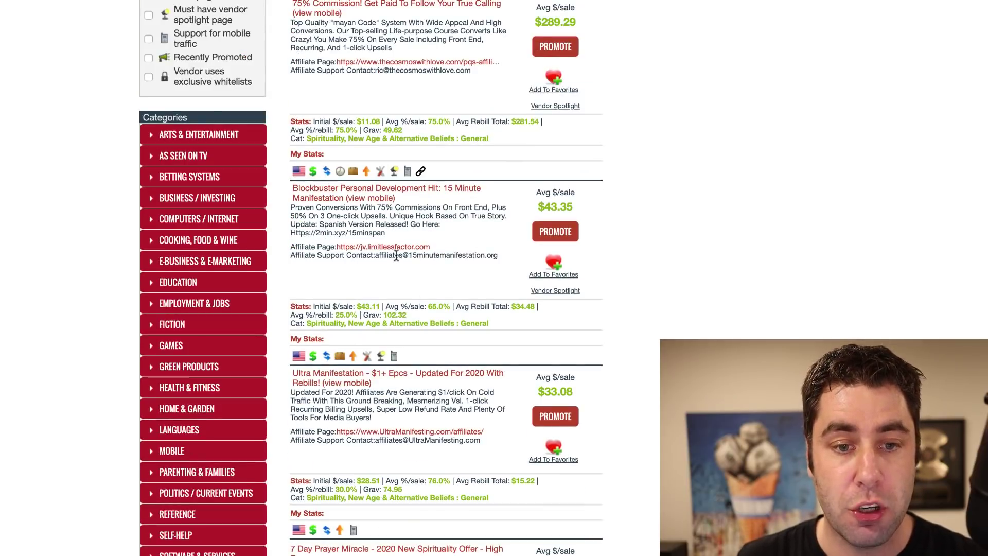
{"action": "scroll", "coordinate": [396, 255], "scroll_direction": "up", "scroll_amount": 2}
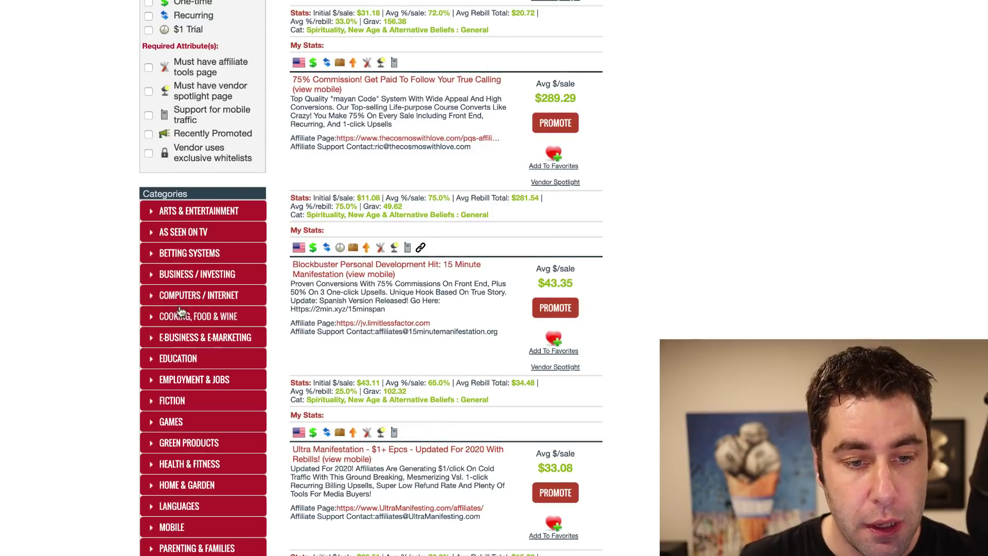
{"action": "scroll", "coordinate": [181, 312], "scroll_direction": "down", "scroll_amount": 3}
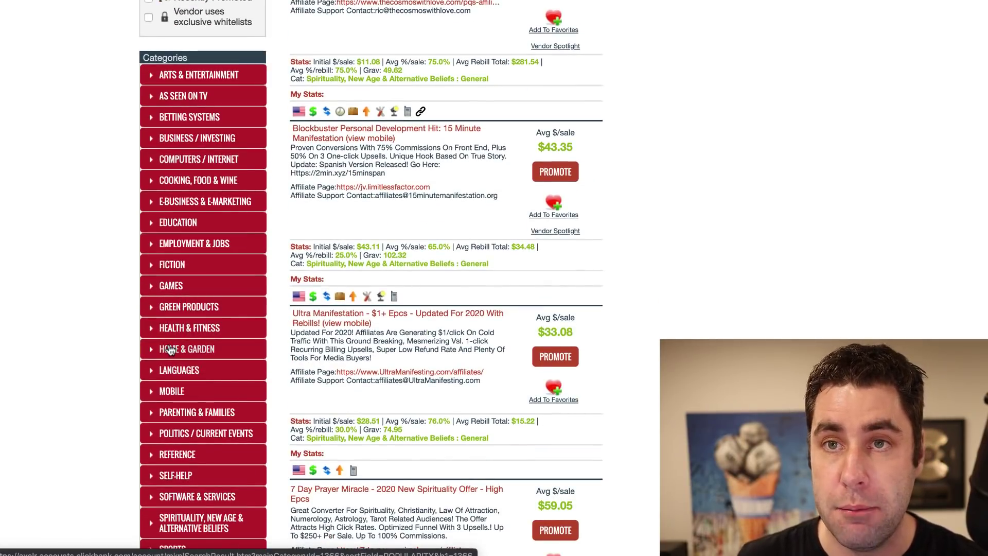
{"action": "scroll", "coordinate": [170, 350], "scroll_direction": "down", "scroll_amount": 4}
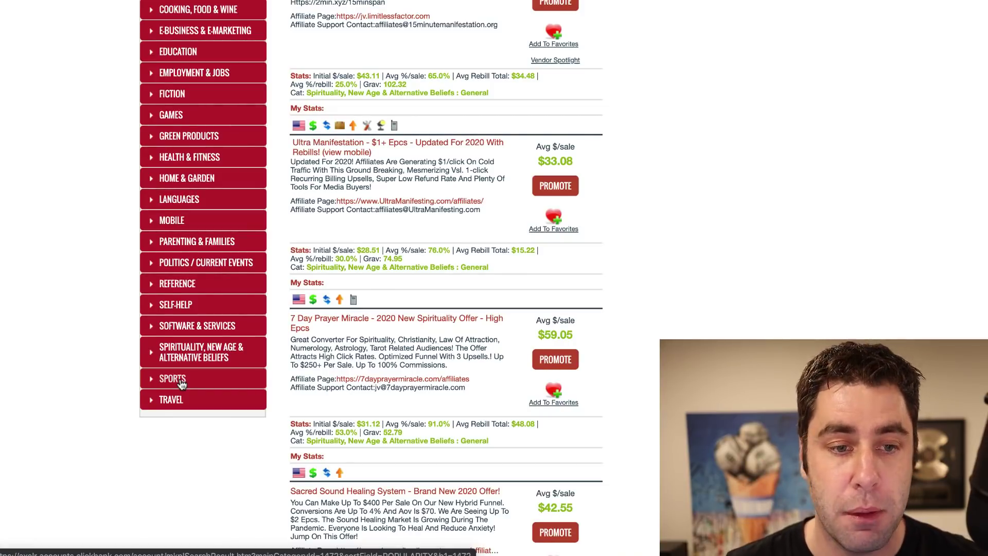
{"action": "left_click", "coordinate": [196, 178]}
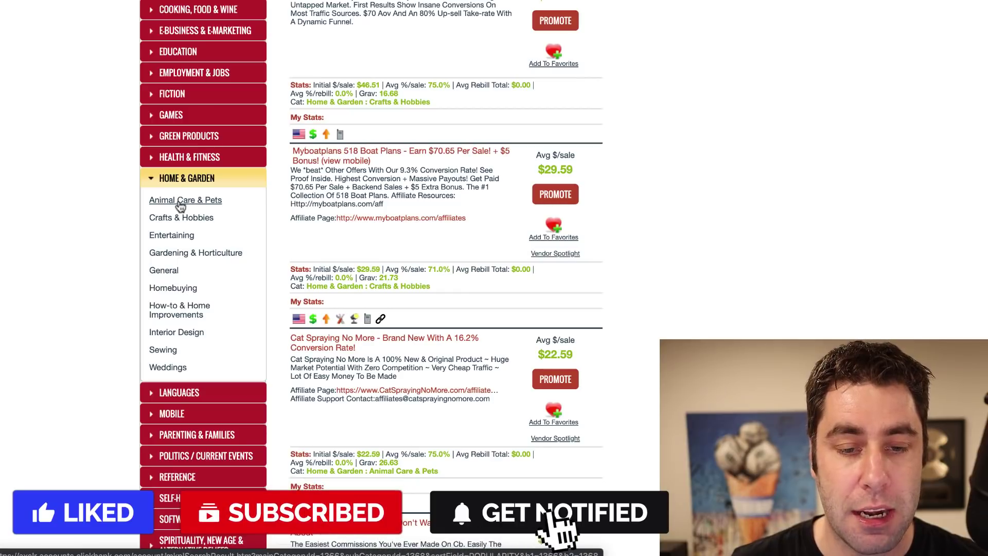
- Open the Animal Care & Pets subcategory of Home & Garden and look over its most popular offers
{"action": "left_click", "coordinate": [179, 201]}
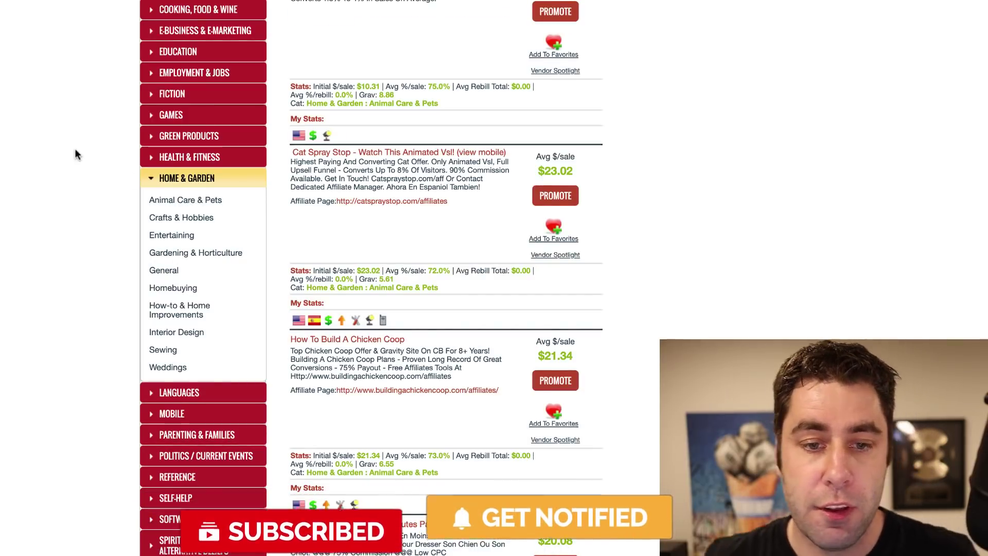
{"action": "scroll", "coordinate": [345, 202], "scroll_direction": "up", "scroll_amount": 5}
{"action": "scroll", "coordinate": [345, 203], "scroll_direction": "up", "scroll_amount": 10}
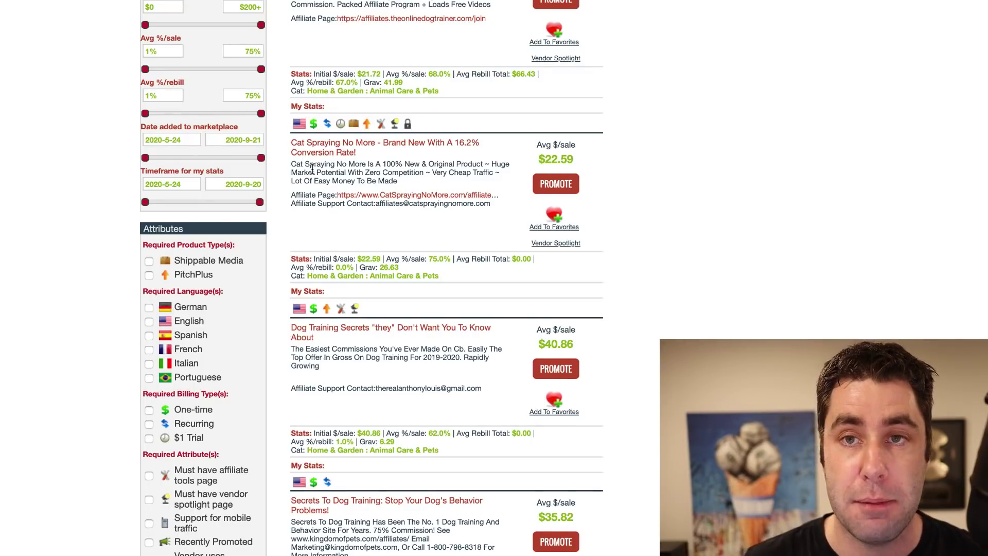
{"action": "scroll", "coordinate": [312, 168], "scroll_direction": "up", "scroll_amount": 1}
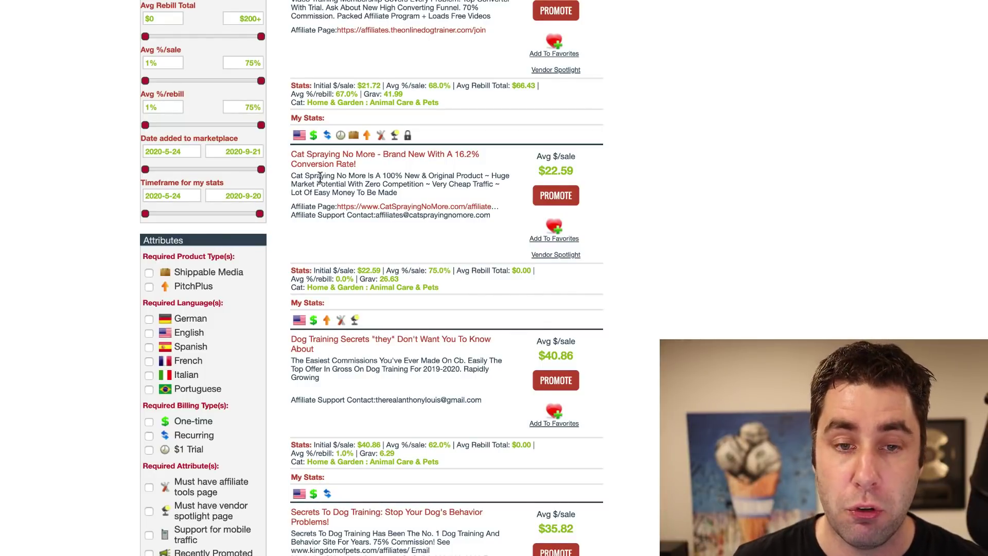
{"action": "scroll", "coordinate": [319, 176], "scroll_direction": "up", "scroll_amount": 9}
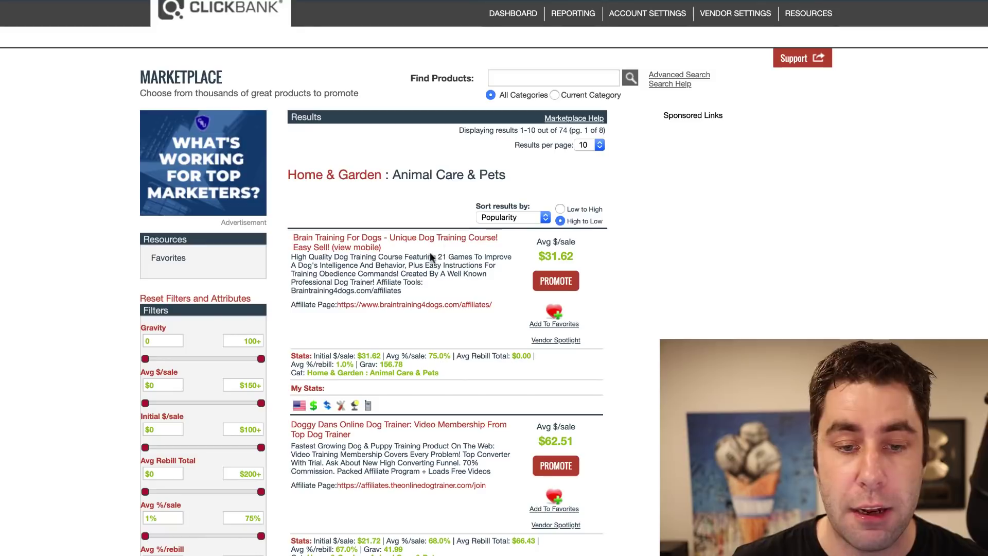
- Generate a HopLink for the Brain Training For Dogs offer without a tracking ID, highlight the link and close the generator
{"action": "left_click", "coordinate": [554, 282]}
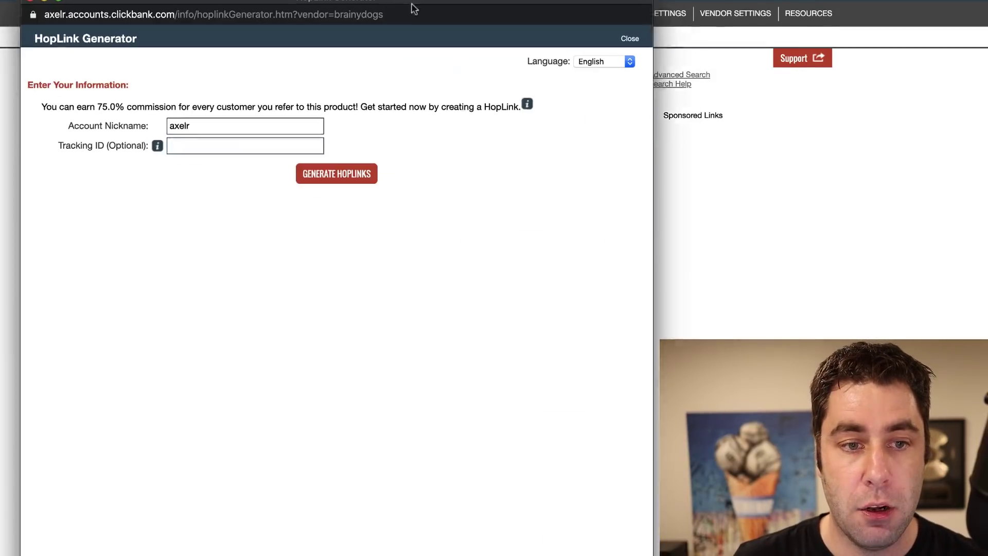
{"action": "left_click_drag", "start_coordinate": [411, 8], "coordinate": [429, 17]}
{"action": "left_click", "coordinate": [366, 180]}
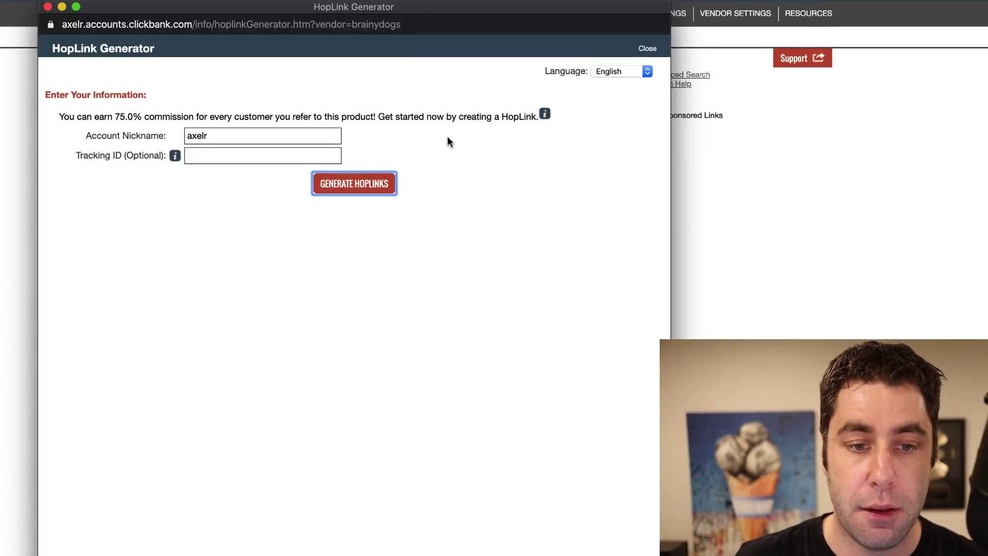
{"action": "left_click_drag", "start_coordinate": [449, 283], "coordinate": [208, 278]}
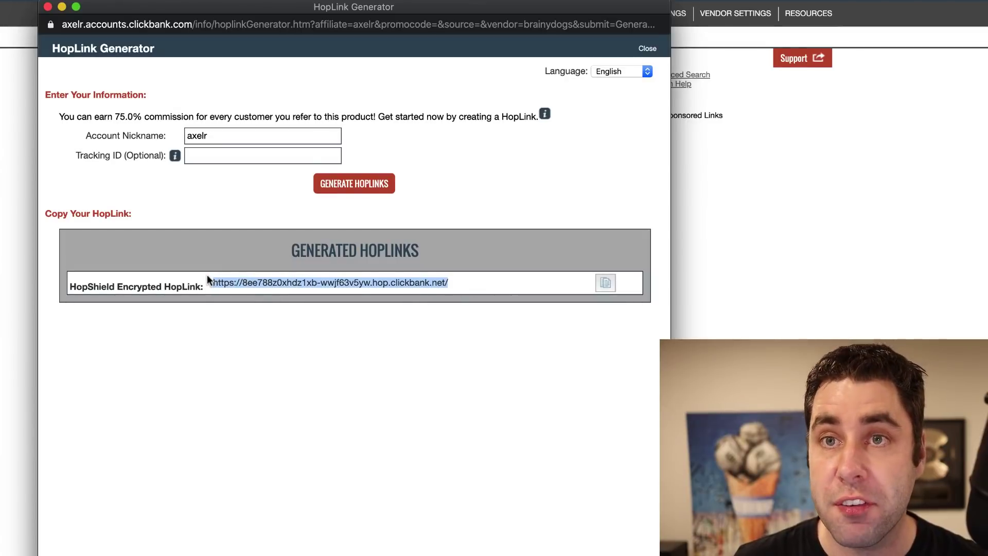
{"action": "left_click", "coordinate": [48, 7]}
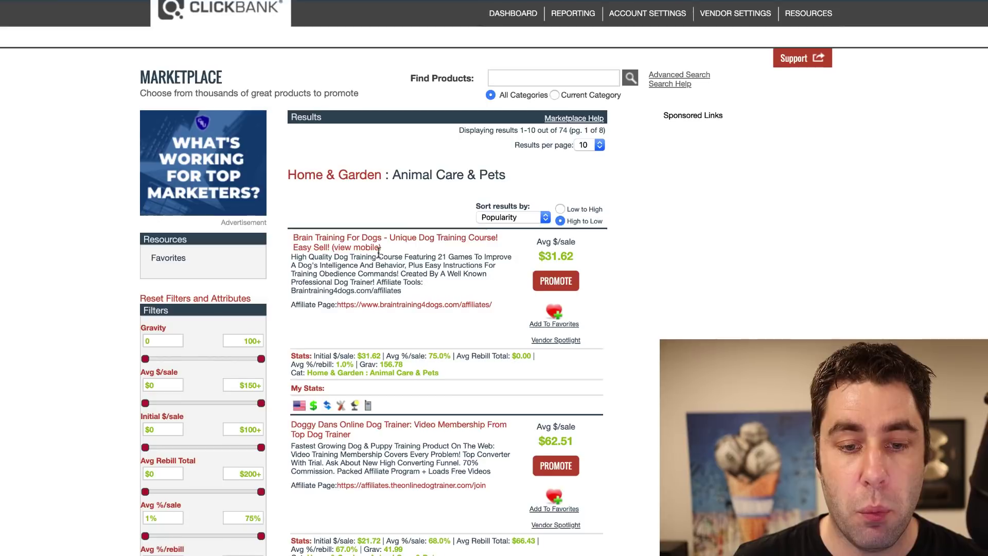
- Check the gravity score of the Brain Training For Dogs offer and open its affiliate page
{"action": "scroll", "coordinate": [382, 314], "scroll_direction": "down", "scroll_amount": 1}
{"action": "scroll", "coordinate": [383, 324], "scroll_direction": "up", "scroll_amount": 1}
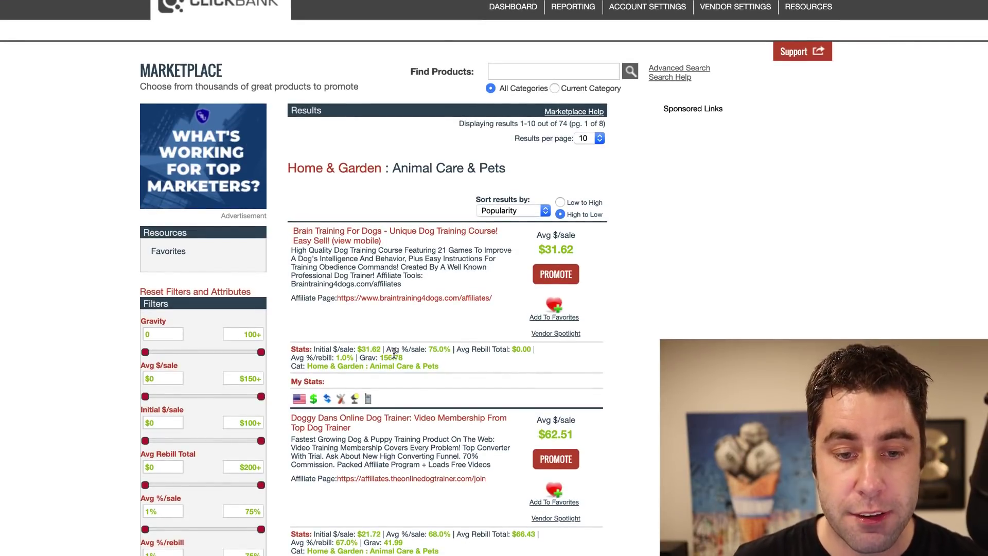
{"action": "double_click", "coordinate": [389, 357]}
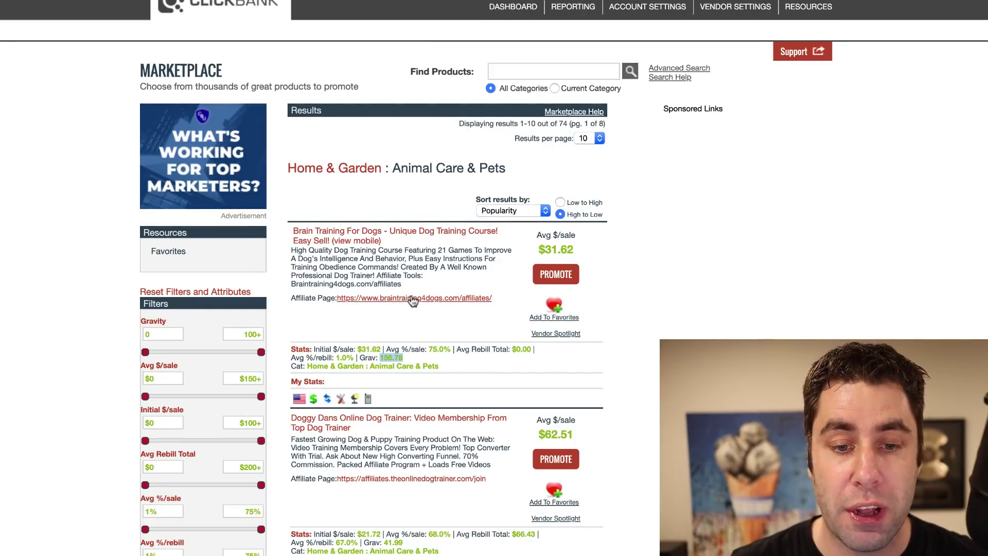
{"action": "left_click", "coordinate": [450, 299]}
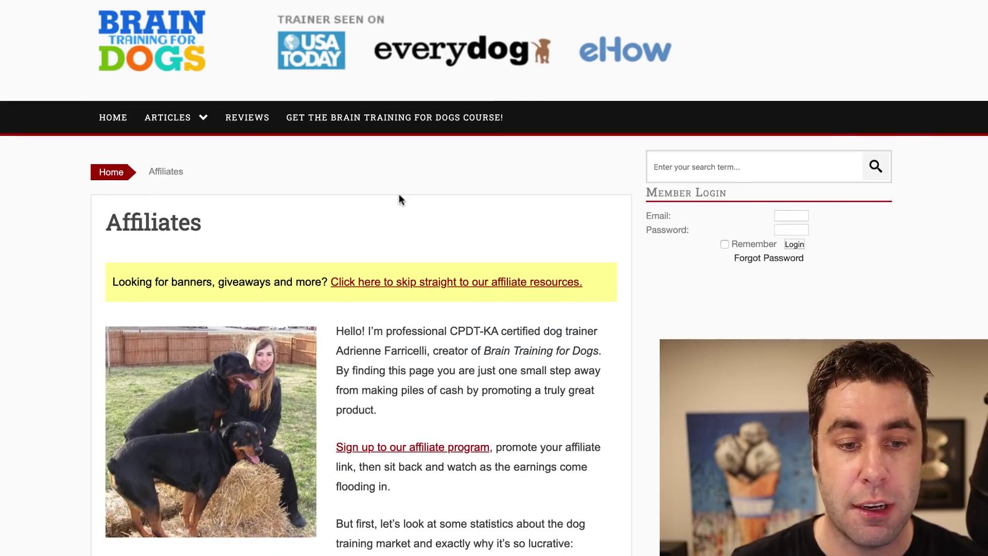
- Examine the Brain Training for Dogs affiliate page, from the market statistics and joining instructions to the banners and giveaways resources
{"action": "scroll", "coordinate": [509, 239], "scroll_direction": "down", "scroll_amount": 5}
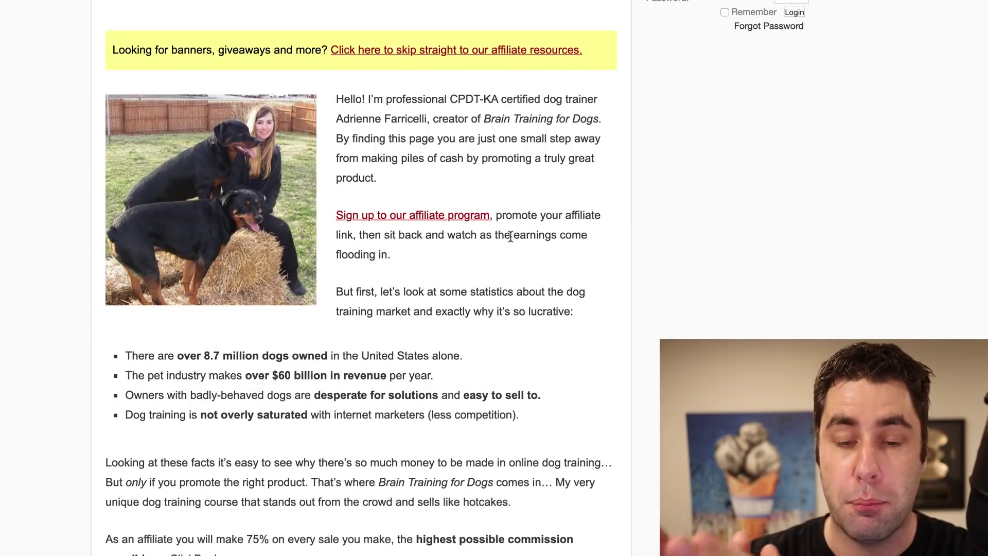
{"action": "scroll", "coordinate": [509, 237], "scroll_direction": "down", "scroll_amount": 20}
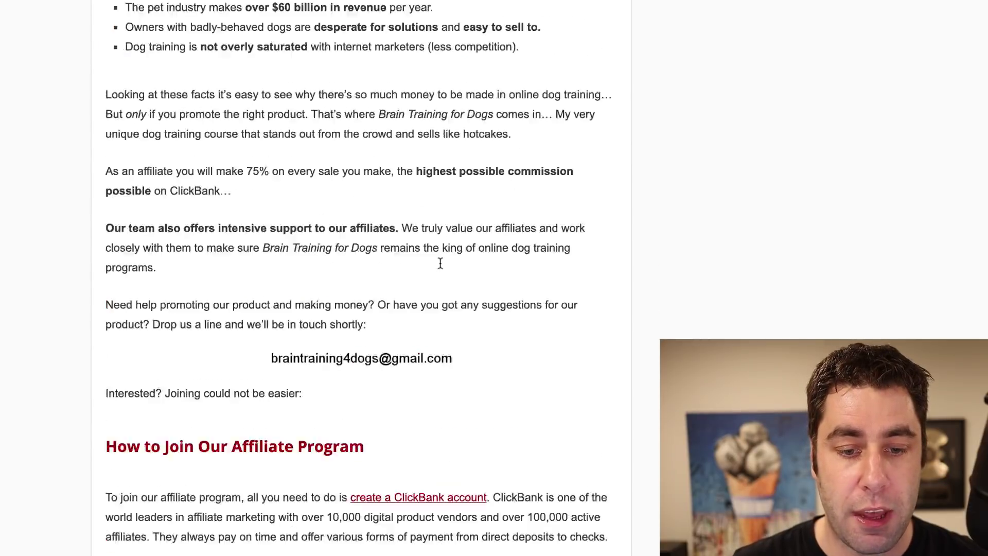
{"action": "scroll", "coordinate": [461, 200], "scroll_direction": "down", "scroll_amount": 15}
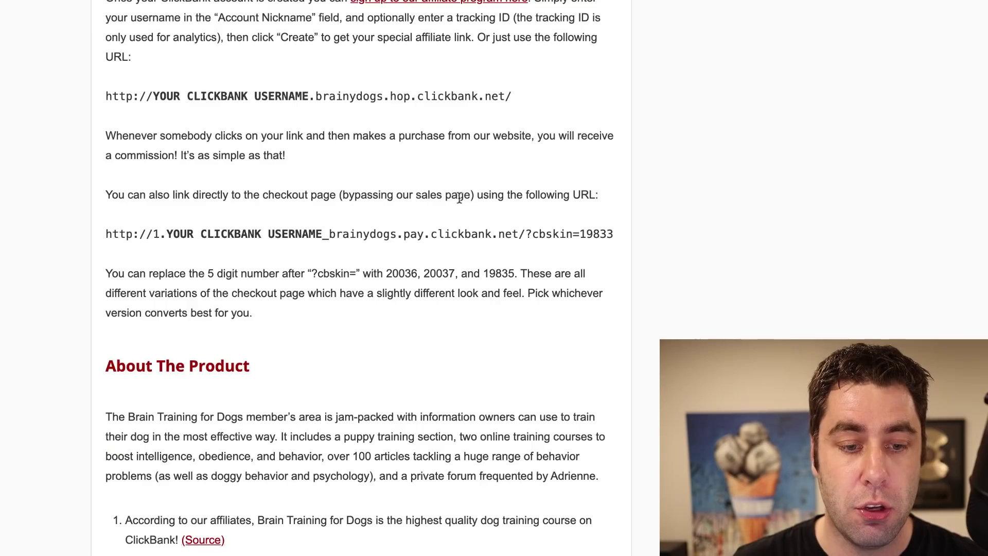
{"action": "scroll", "coordinate": [460, 198], "scroll_direction": "down", "scroll_amount": 20}
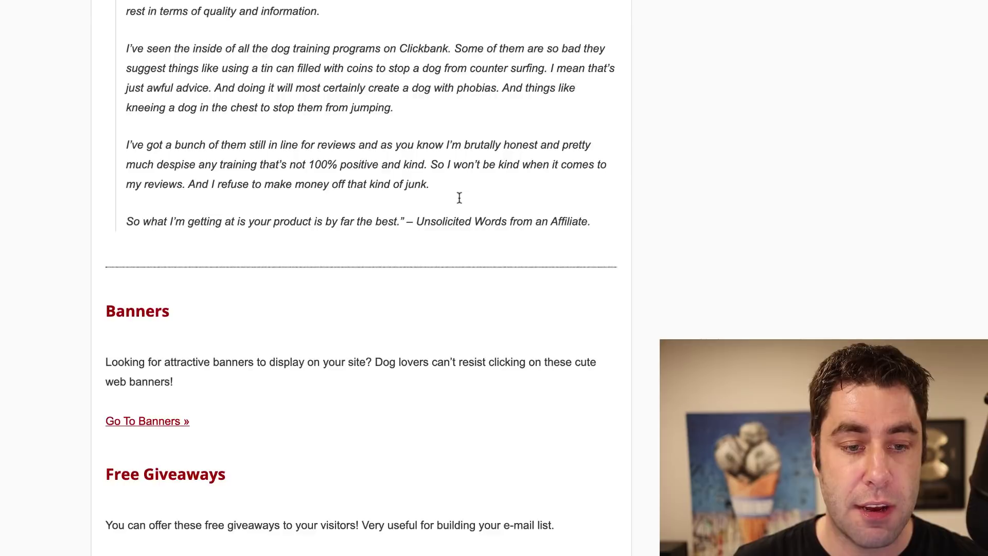
{"action": "scroll", "coordinate": [209, 177], "scroll_direction": "up", "scroll_amount": 4}
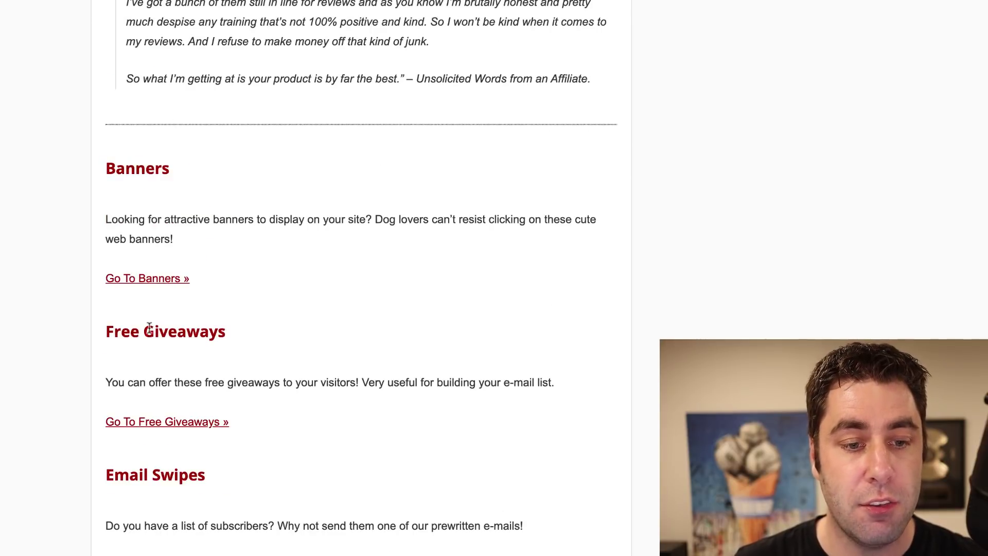
{"action": "scroll", "coordinate": [147, 322], "scroll_direction": "down", "scroll_amount": 1}
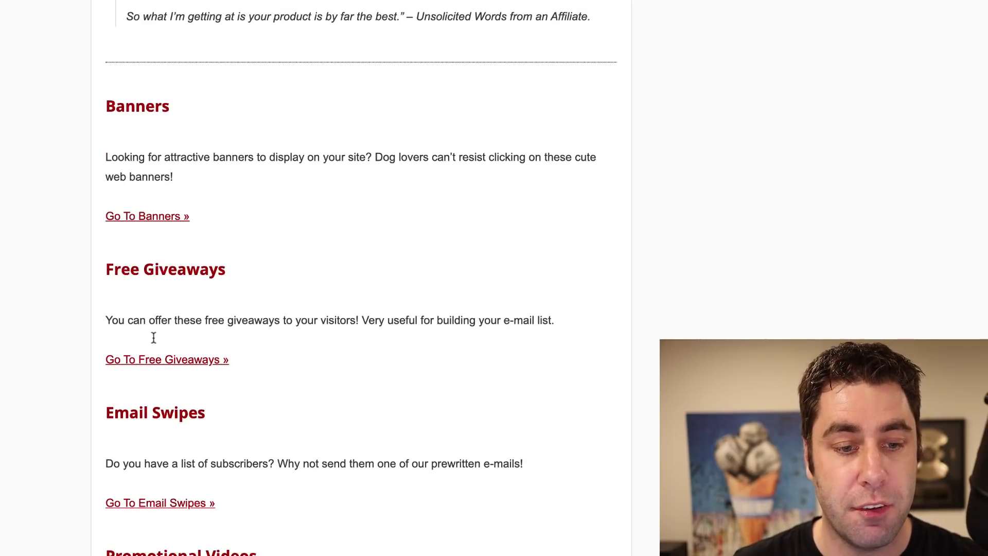
- Open the Free Giveaways page separately and review the email swipes, promotional videos and keyword ideas offered to affiliates
{"action": "right_click", "coordinate": [205, 362]}
{"action": "left_click", "coordinate": [218, 348]}
{"action": "scroll", "coordinate": [200, 330], "scroll_direction": "down", "scroll_amount": 3}
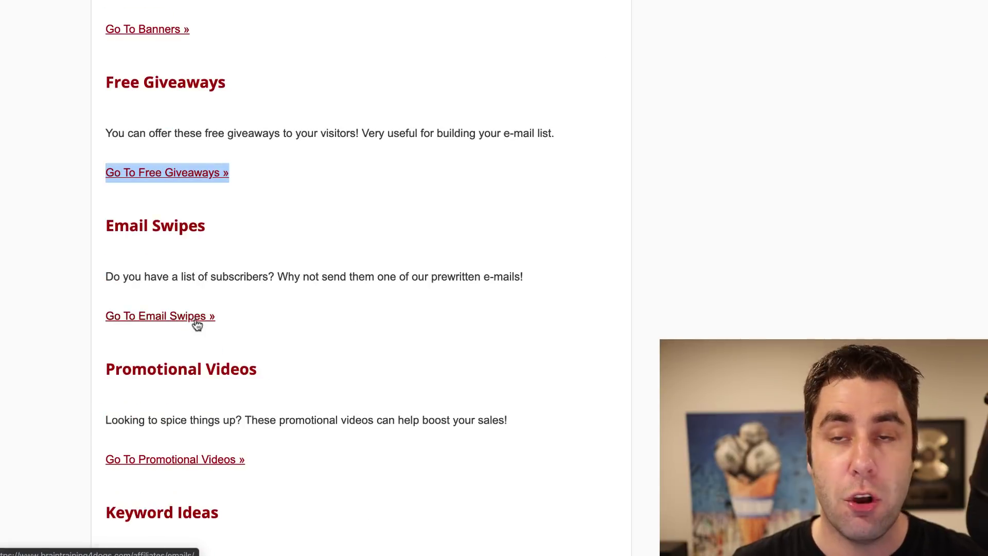
{"action": "scroll", "coordinate": [196, 322], "scroll_direction": "down", "scroll_amount": 3}
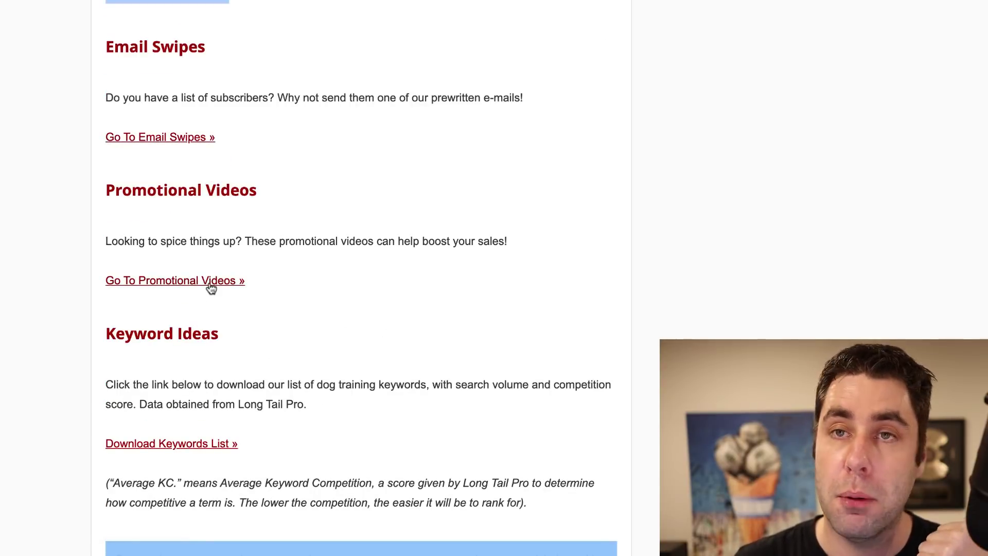
{"action": "scroll", "coordinate": [210, 283], "scroll_direction": "down", "scroll_amount": 3}
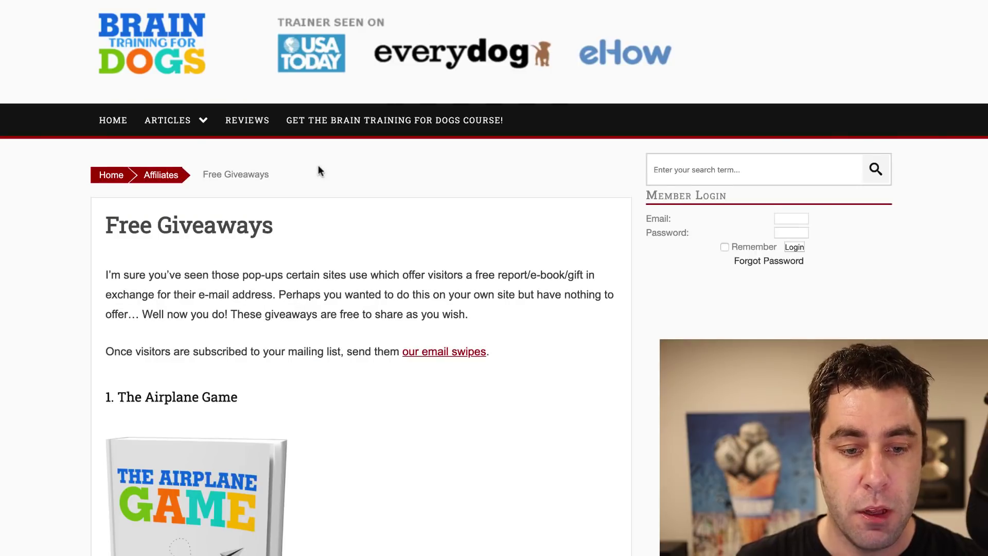
- Examine the Free Giveaways page, including the Airplane Game e-book, its PDF download and the video embed code
{"action": "scroll", "coordinate": [318, 170], "scroll_direction": "down", "scroll_amount": 9}
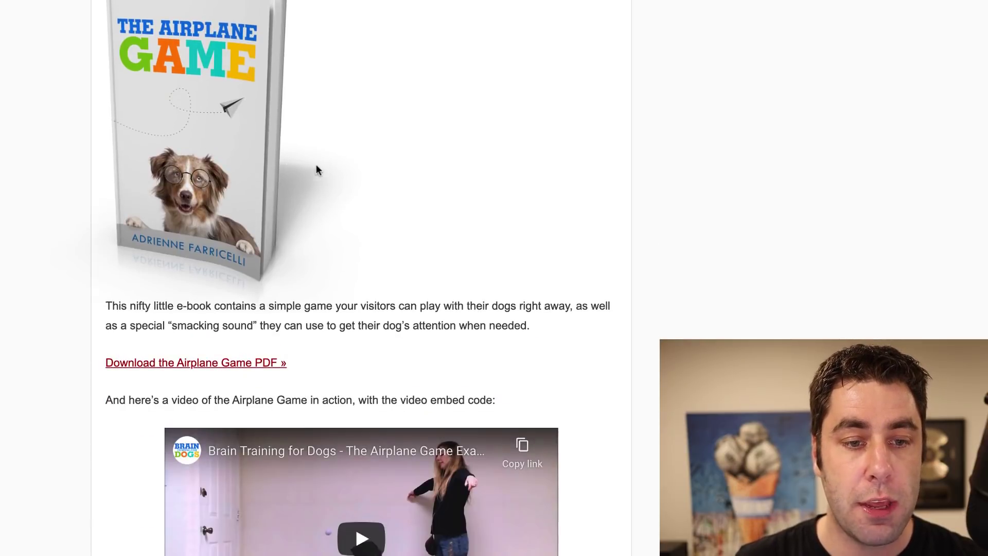
{"action": "scroll", "coordinate": [244, 164], "scroll_direction": "down", "scroll_amount": 3}
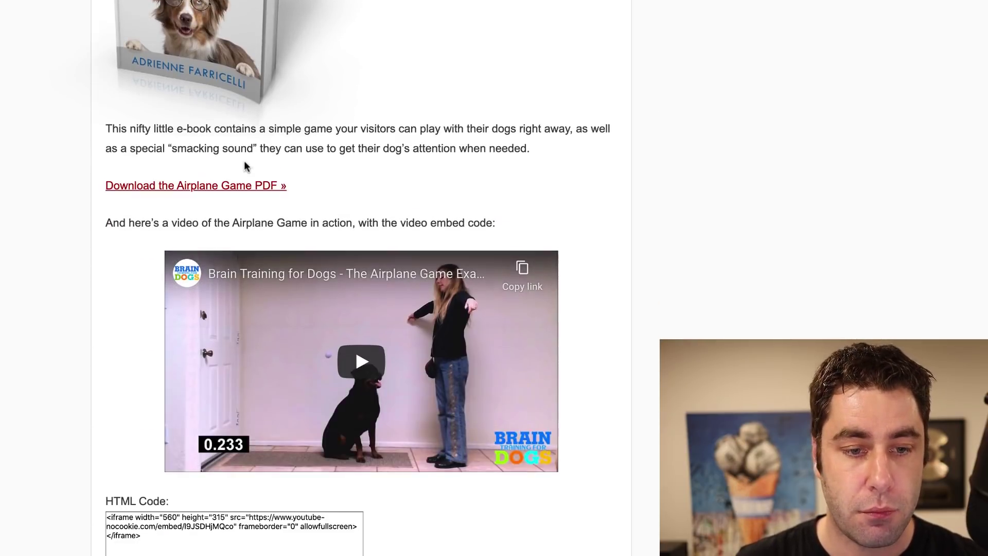
{"action": "scroll", "coordinate": [242, 188], "scroll_direction": "down", "scroll_amount": 4}
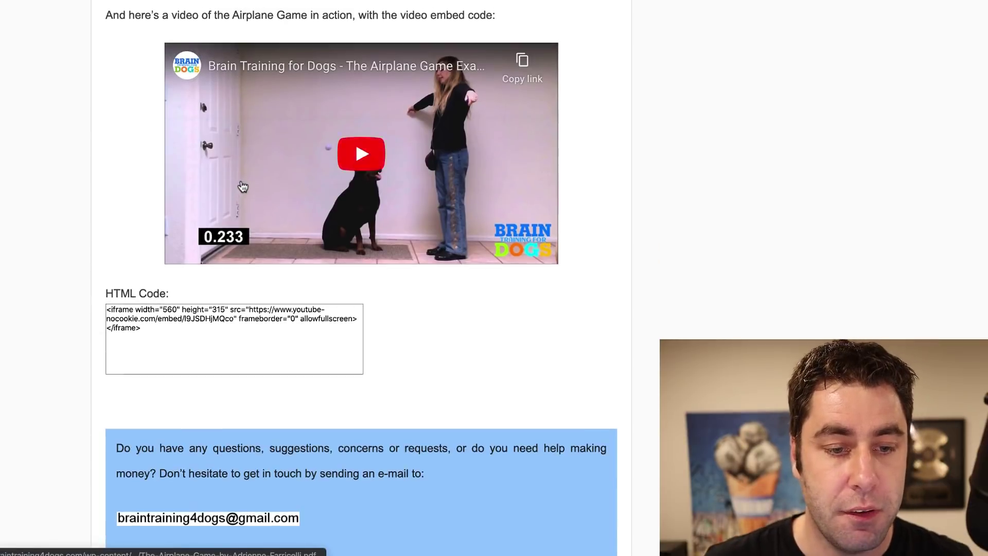
{"action": "scroll", "coordinate": [247, 206], "scroll_direction": "up", "scroll_amount": 4}
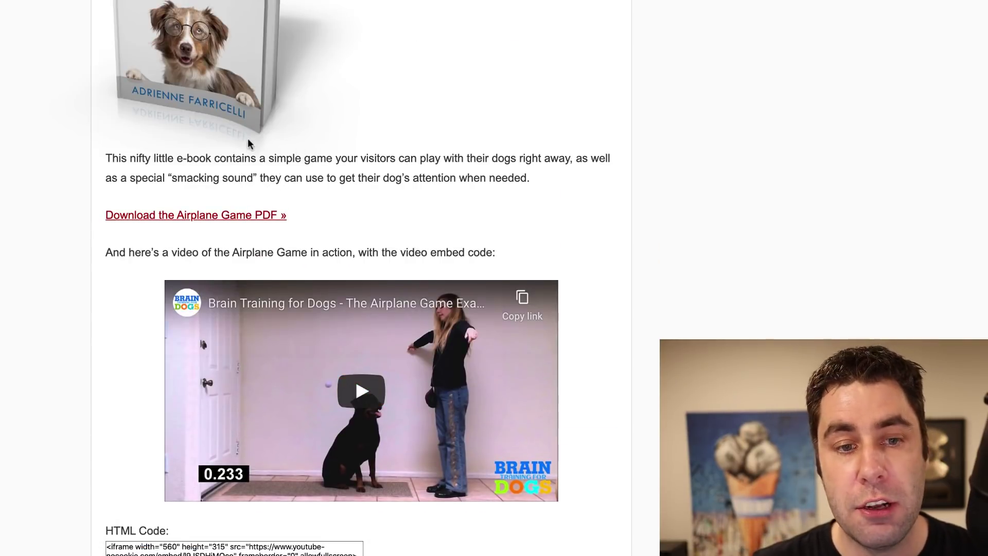
{"action": "scroll", "coordinate": [247, 138], "scroll_direction": "down", "scroll_amount": 9}
{"action": "scroll", "coordinate": [247, 137], "scroll_direction": "up", "scroll_amount": 11}
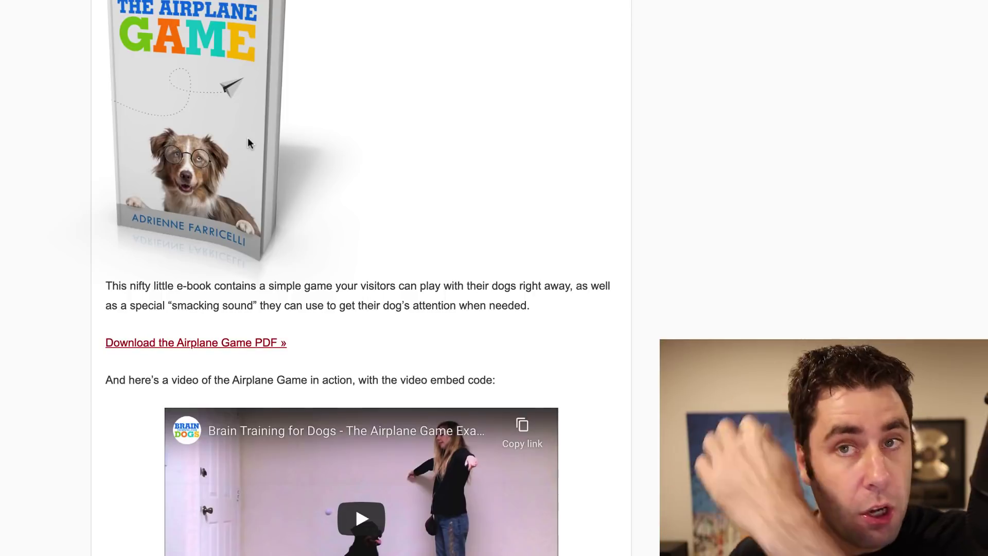
{"action": "scroll", "coordinate": [248, 137], "scroll_direction": "up", "scroll_amount": 8}
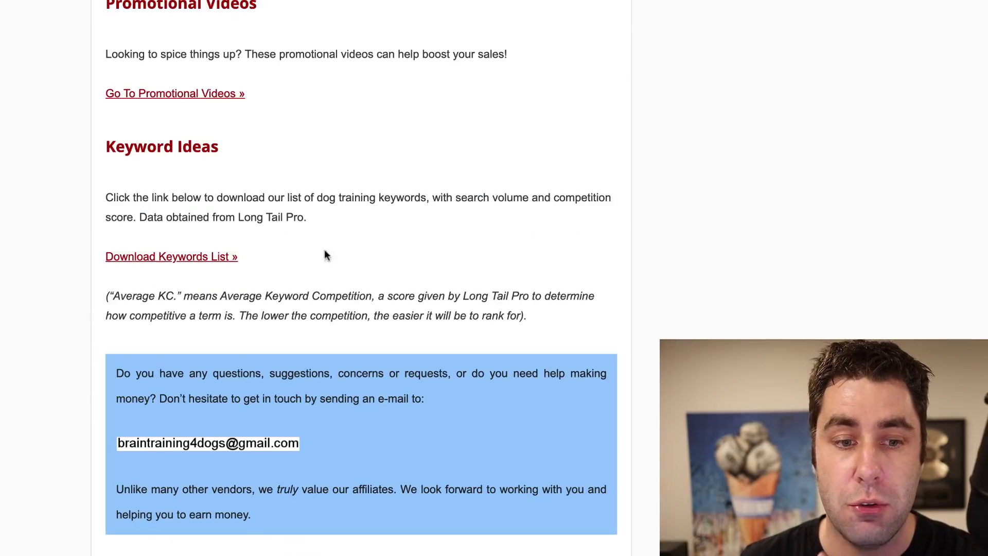
- Return to the marketplace, generate and copy a HopLink for Brain Training For Dogs, and open the link in the browser
{"action": "scroll", "coordinate": [334, 227], "scroll_direction": "up", "scroll_amount": 10}
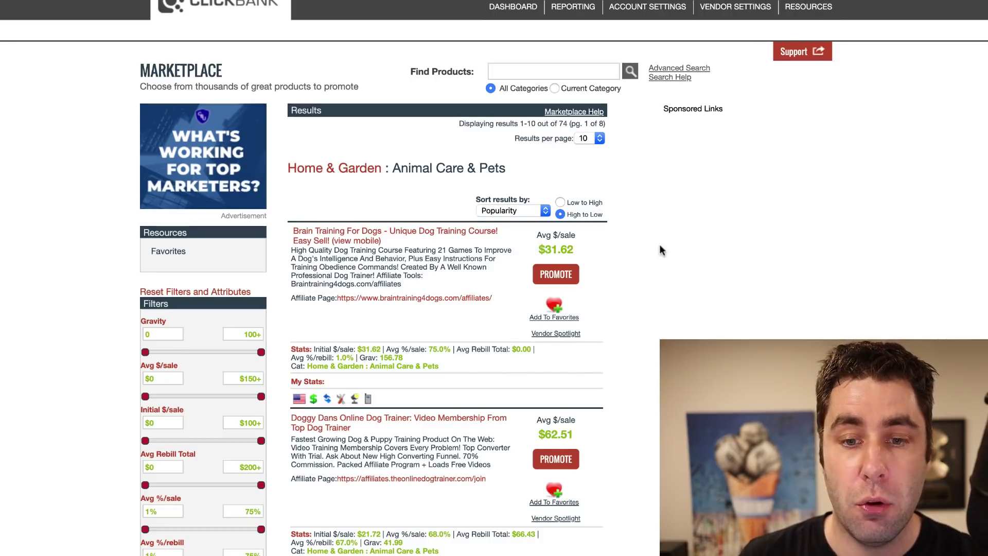
{"action": "left_click", "coordinate": [568, 275]}
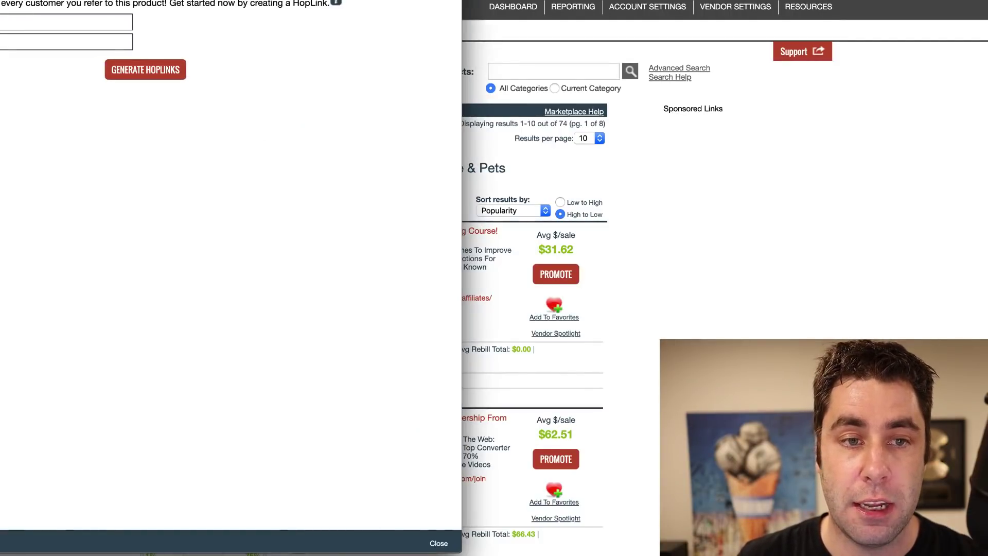
{"action": "left_click", "coordinate": [416, 188]}
{"action": "left_click_drag", "start_coordinate": [498, 286], "coordinate": [256, 285]}
{"action": "right_click", "coordinate": [265, 284]}
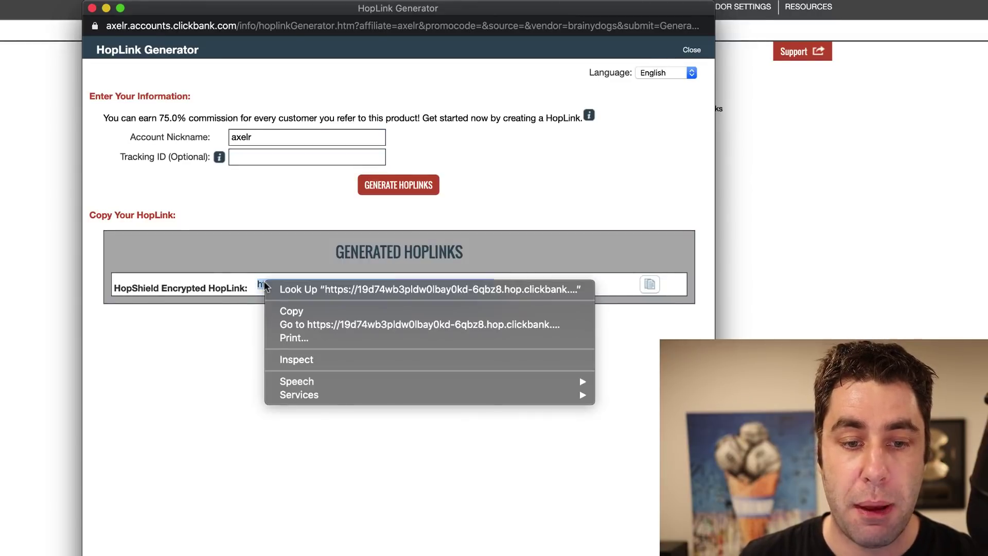
{"action": "left_click", "coordinate": [288, 311]}
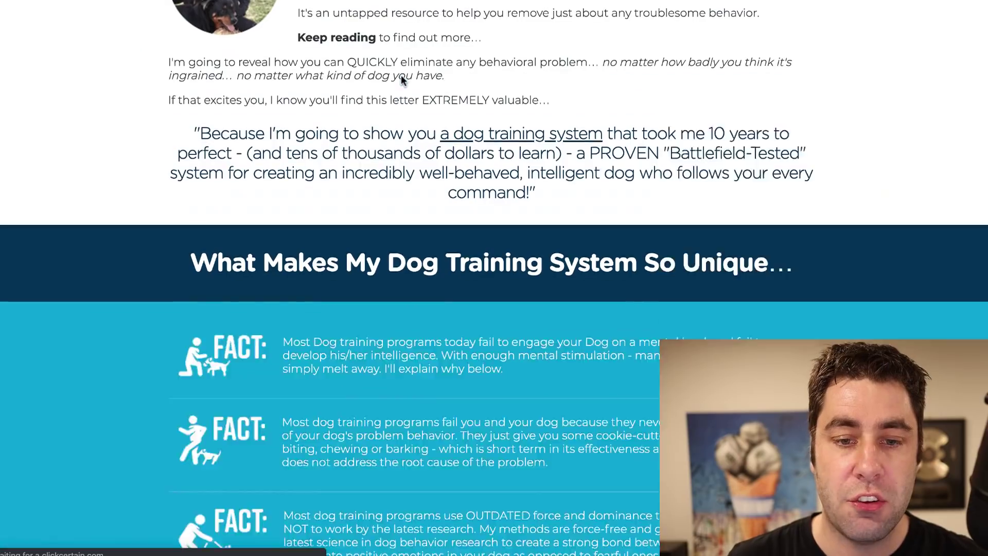
- Review the Brain Training for Dogs sales page, from the training facts and testimonials through the course modules to the money-back guarantee
{"action": "scroll", "coordinate": [401, 76], "scroll_direction": "down", "scroll_amount": 20}
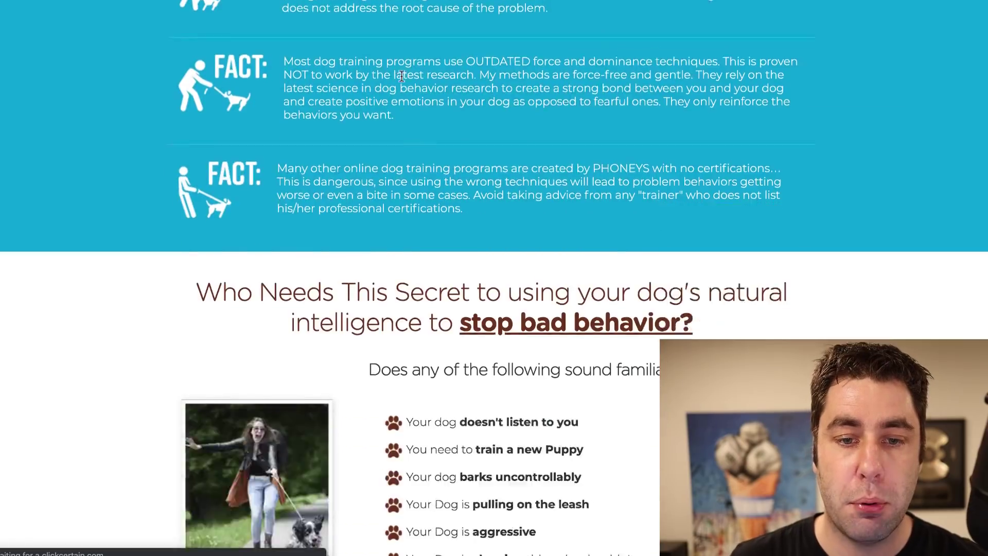
{"action": "scroll", "coordinate": [400, 76], "scroll_direction": "down", "scroll_amount": 20}
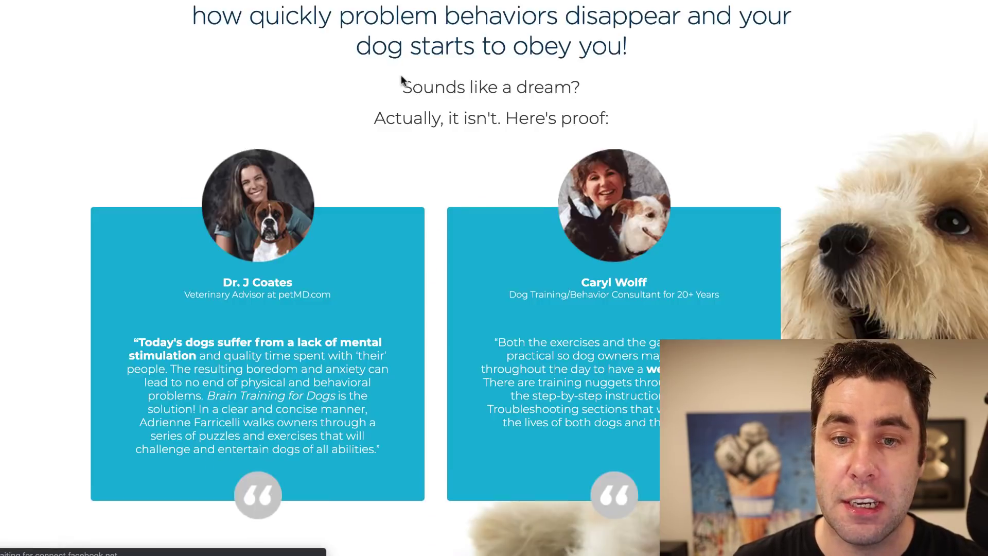
{"action": "scroll", "coordinate": [401, 76], "scroll_direction": "down", "scroll_amount": 20}
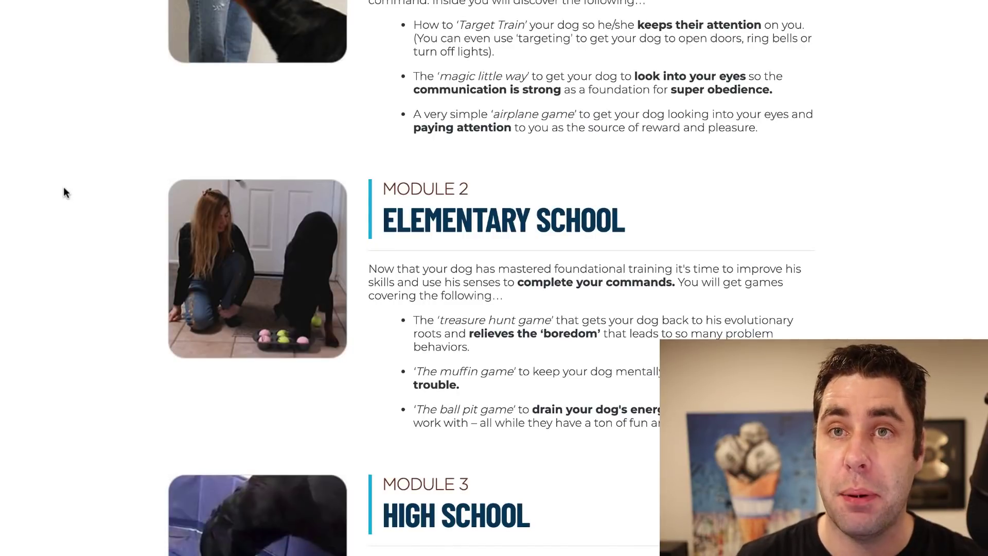
{"action": "scroll", "coordinate": [65, 192], "scroll_direction": "down", "scroll_amount": 20}
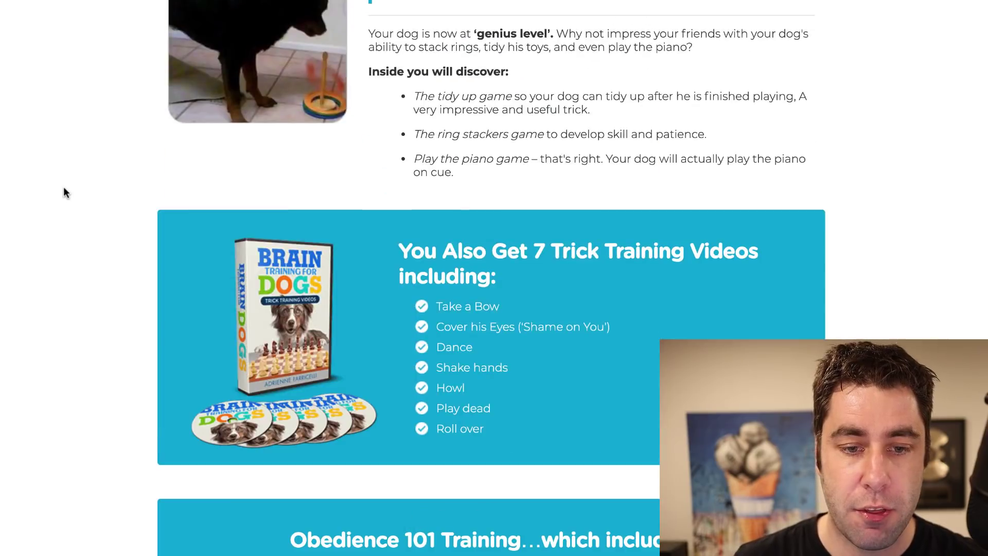
{"action": "scroll", "coordinate": [65, 192], "scroll_direction": "down", "scroll_amount": 20}
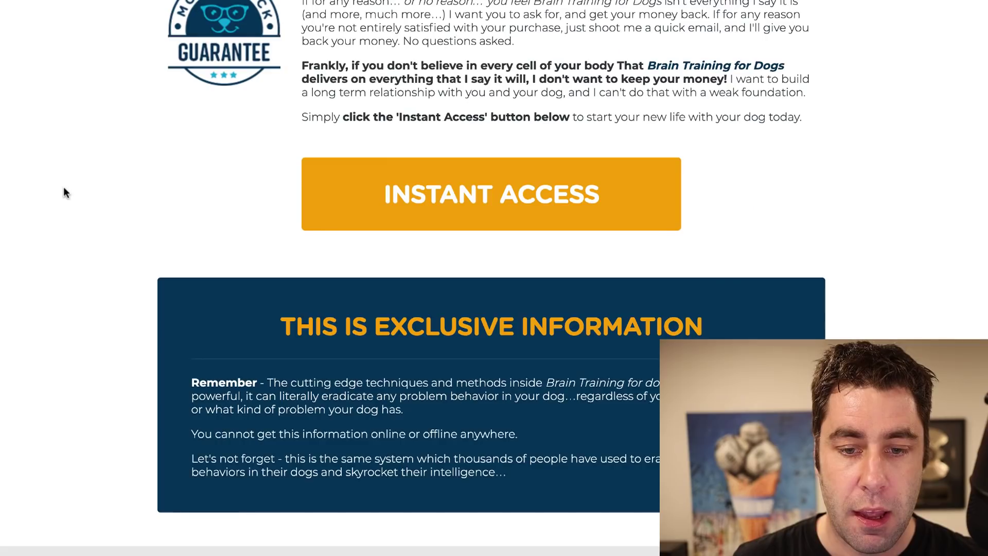
- Read the rest of the Brain Training for Dogs sales page, from the exclusive-information section through the closing customer testimonials to the footer
{"action": "scroll", "coordinate": [64, 192], "scroll_direction": "down", "scroll_amount": 20}
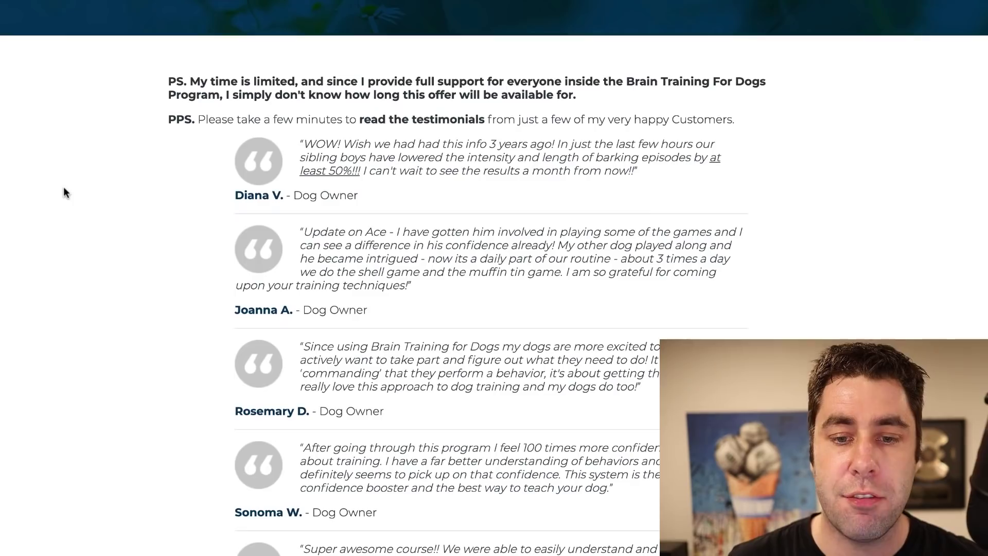
{"action": "scroll", "coordinate": [65, 192], "scroll_direction": "down", "scroll_amount": 7}
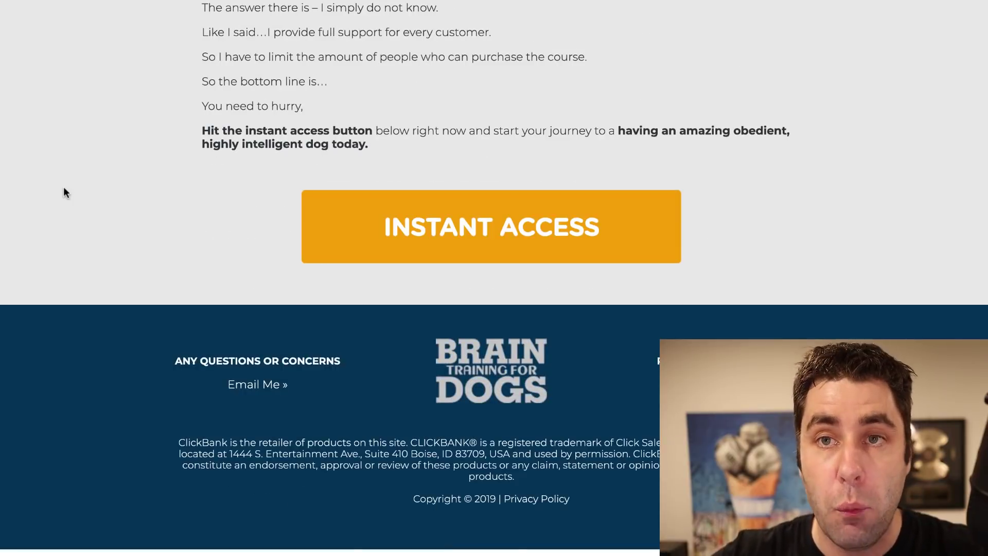
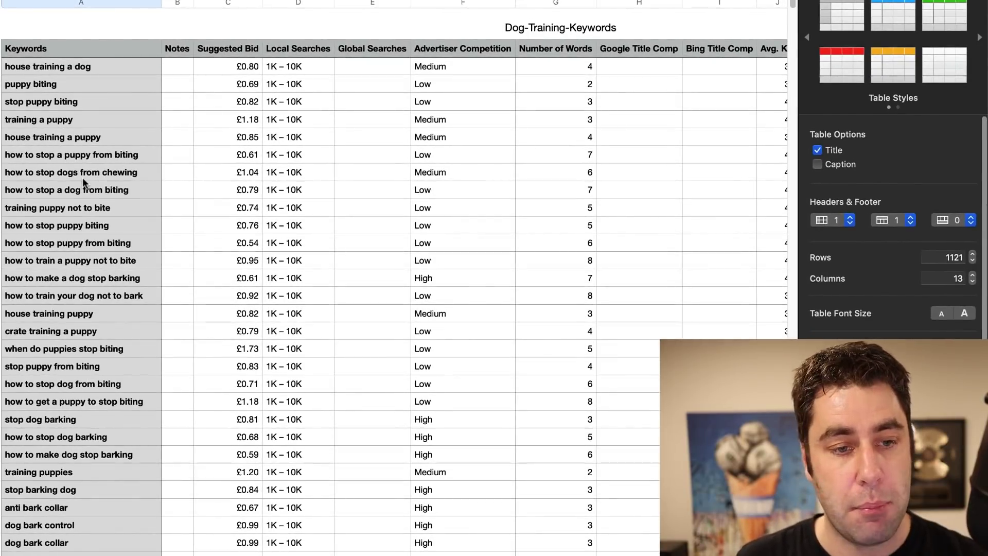
- Look through the Dog-Training-Keywords spreadsheet down to its last rows, comparing suggested bids, local searches and advertiser competition
{"action": "scroll", "coordinate": [82, 177], "scroll_direction": "down", "scroll_amount": 20}
{"action": "scroll", "coordinate": [82, 177], "scroll_direction": "down", "scroll_amount": 20}
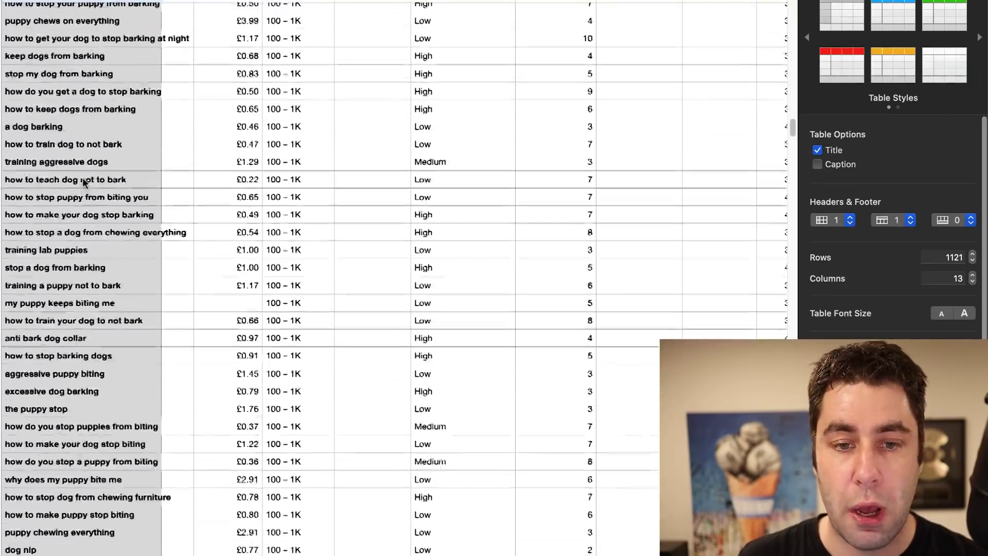
{"action": "scroll", "coordinate": [83, 177], "scroll_direction": "down", "scroll_amount": 20}
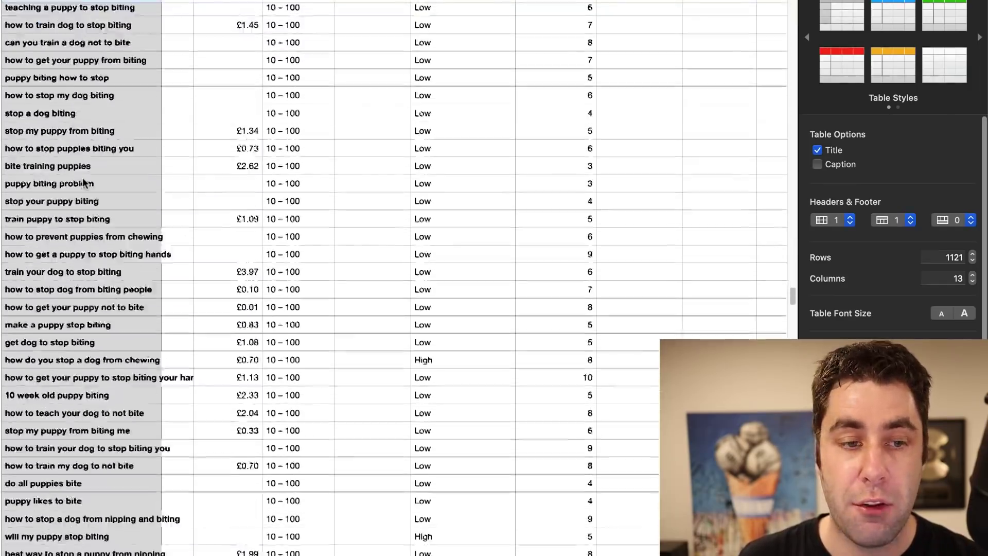
{"action": "scroll", "coordinate": [82, 177], "scroll_direction": "down", "scroll_amount": 12}
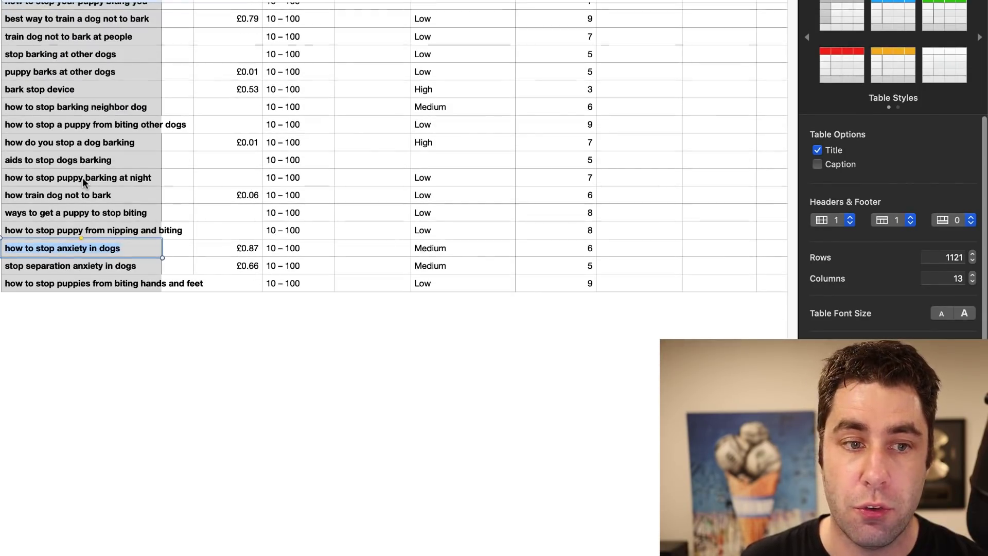
{"action": "scroll", "coordinate": [83, 181], "scroll_direction": "up", "scroll_amount": 15}
{"action": "scroll", "coordinate": [84, 181], "scroll_direction": "down", "scroll_amount": 15}
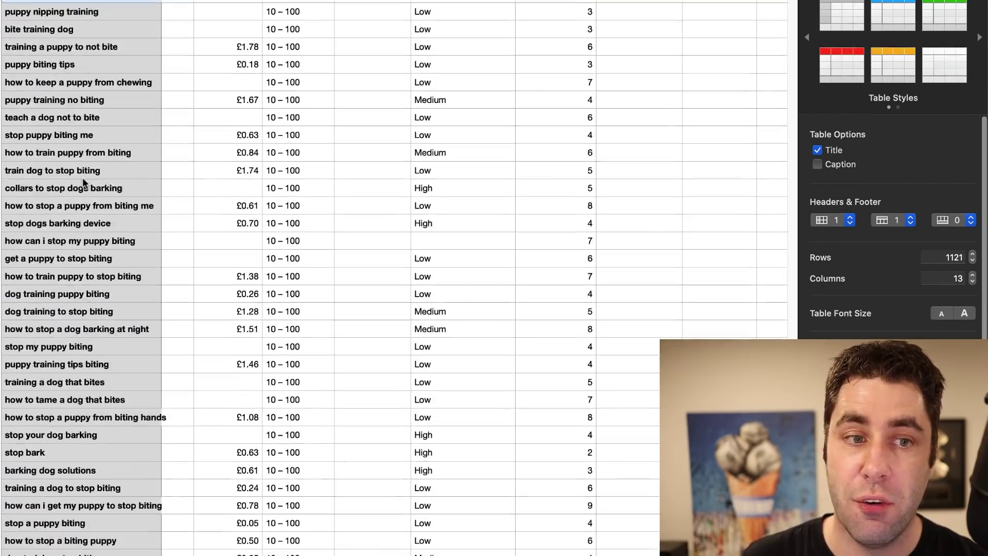
{"action": "scroll", "coordinate": [84, 181], "scroll_direction": "up", "scroll_amount": 15}
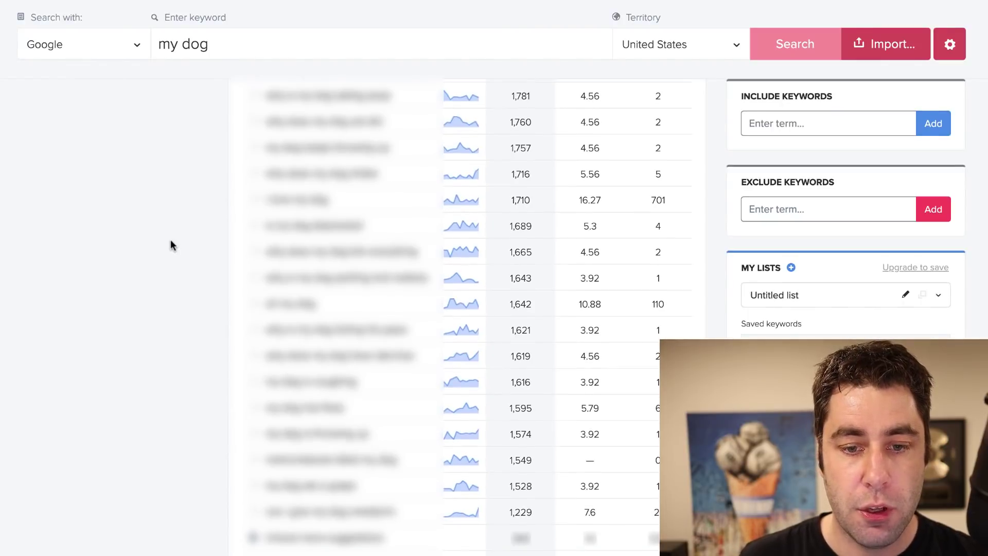
- Examine the United States Google keyword results for "my dog", comparing volume, competition and IAAT from the highest-volume phrases down
{"action": "scroll", "coordinate": [171, 245], "scroll_direction": "up", "scroll_amount": 1}
{"action": "scroll", "coordinate": [171, 245], "scroll_direction": "up", "scroll_amount": 20}
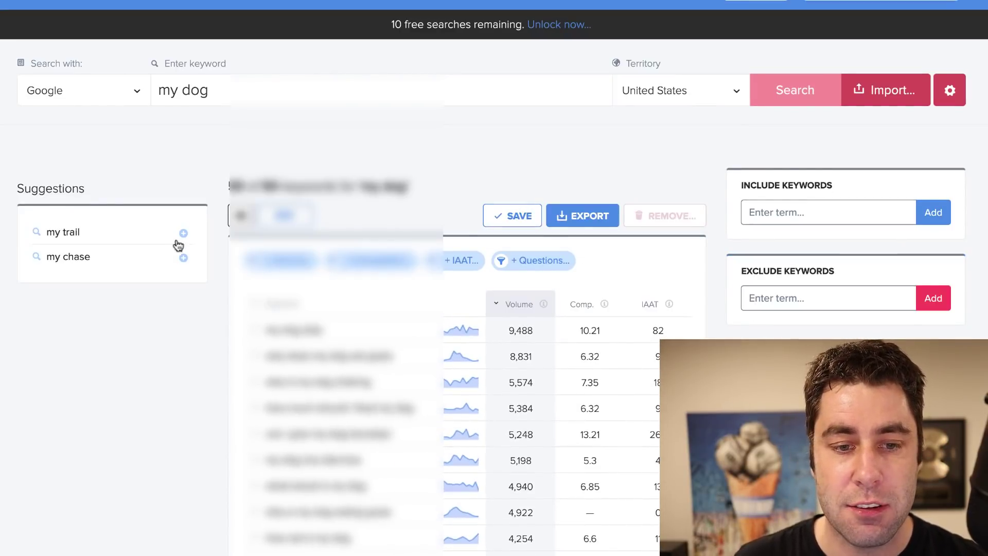
{"action": "scroll", "coordinate": [628, 193], "scroll_direction": "down", "scroll_amount": 3}
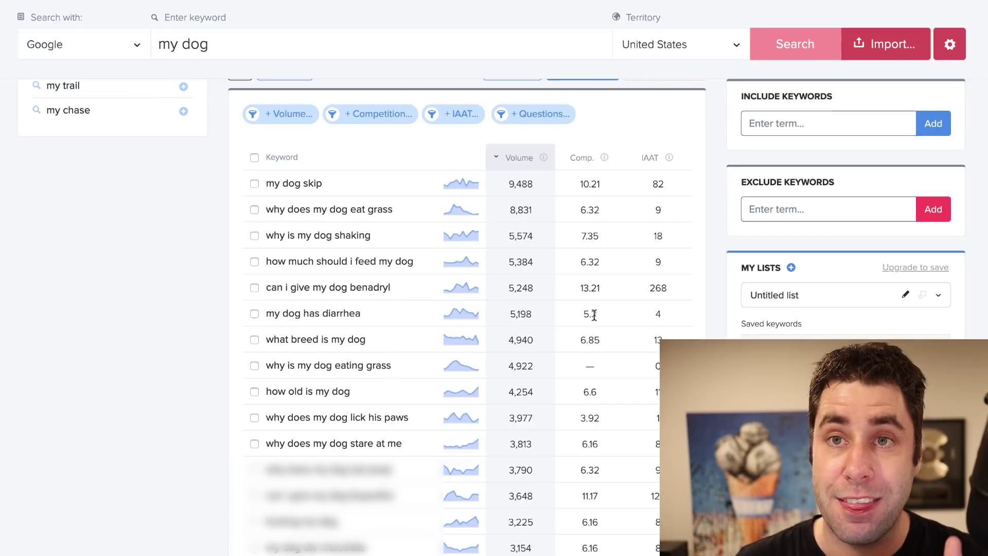
{"action": "scroll", "coordinate": [594, 314], "scroll_direction": "down", "scroll_amount": 1}
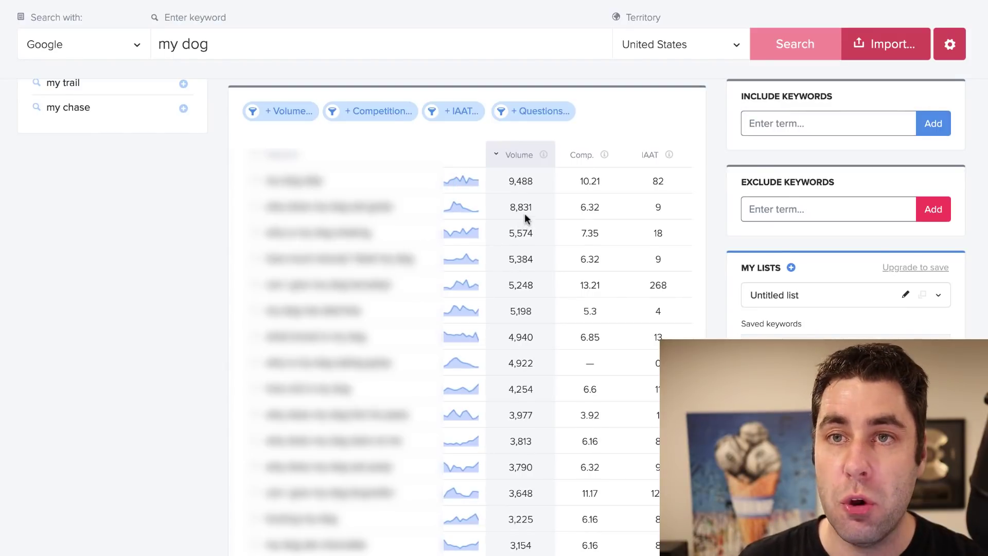
{"action": "scroll", "coordinate": [523, 215], "scroll_direction": "down", "scroll_amount": 3}
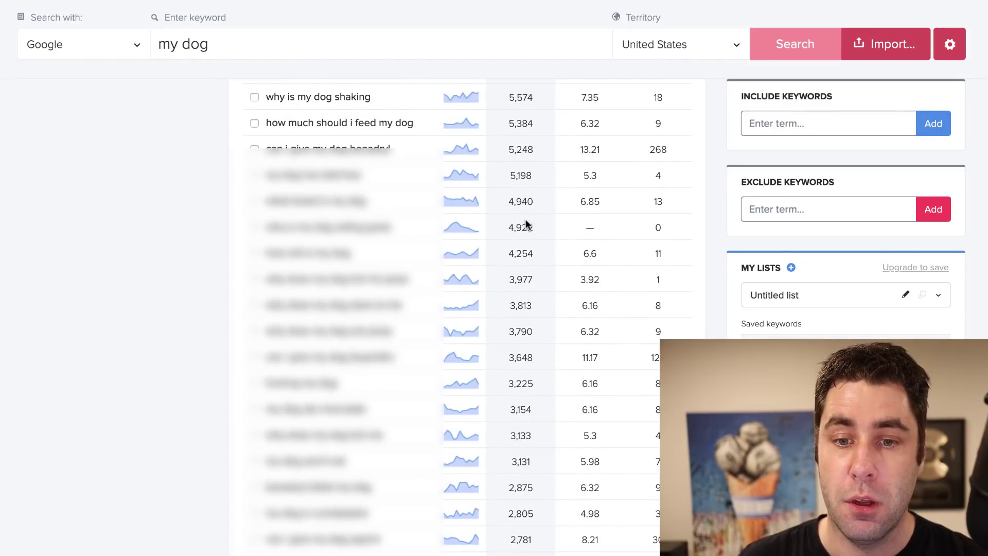
{"action": "scroll", "coordinate": [526, 222], "scroll_direction": "down", "scroll_amount": 3}
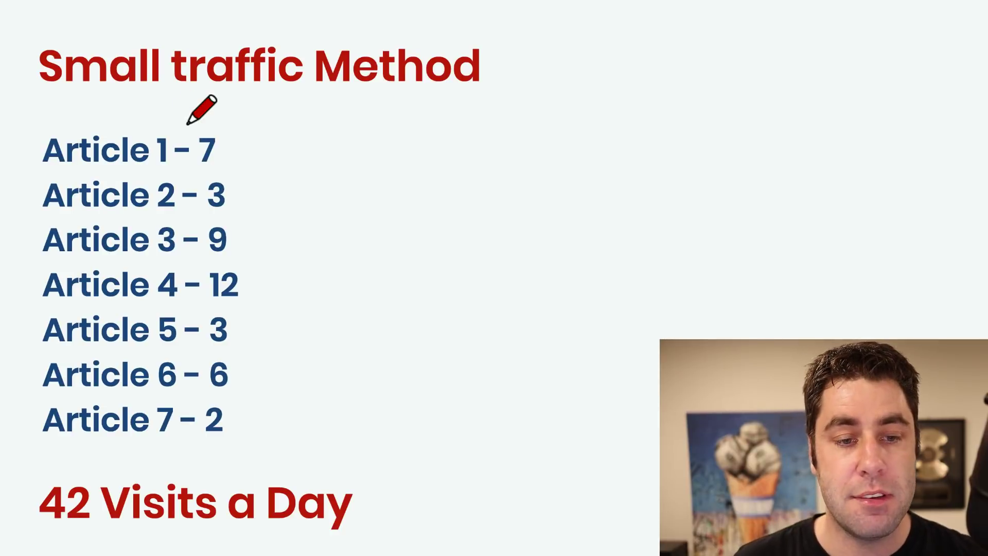
{"action": "left_click_drag", "start_coordinate": [159, 97], "coordinate": [157, 117]}
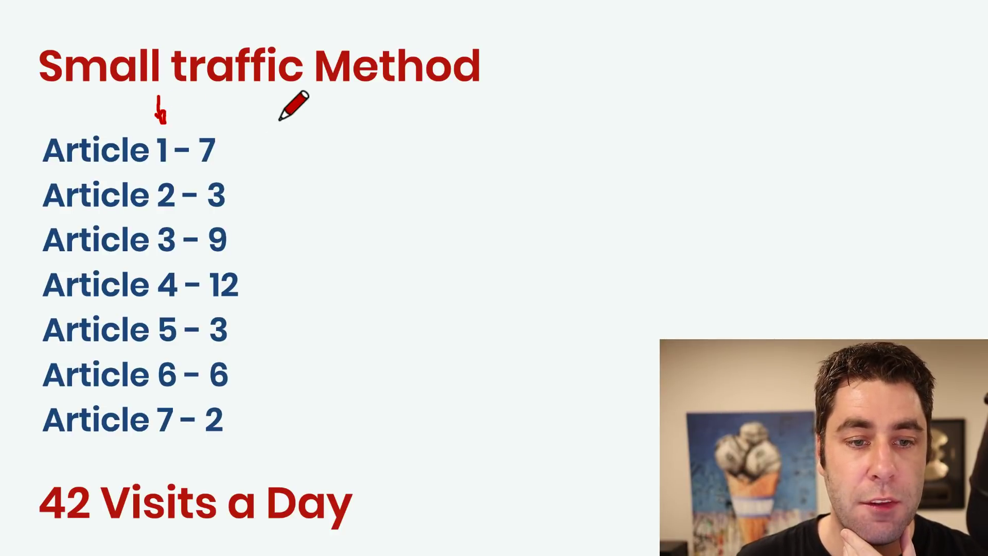
{"action": "mouse_move", "coordinate": [281, 120]}
{"action": "left_mouse_down"}
{"action": "mouse_move", "coordinate": [244, 132]}
{"action": "mouse_move", "coordinate": [257, 139]}
{"action": "left_mouse_up"}
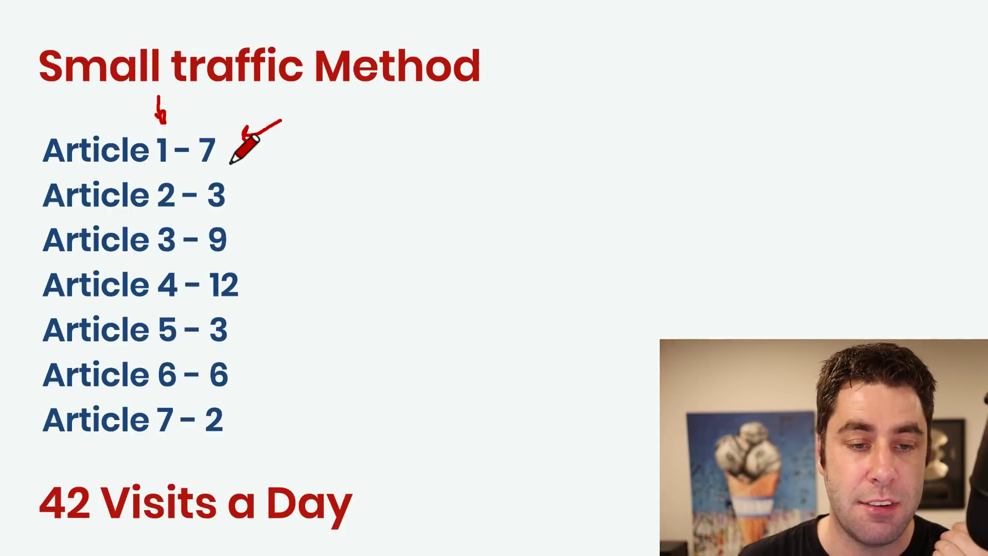
{"action": "left_click_drag", "start_coordinate": [248, 192], "coordinate": [273, 181]}
{"action": "left_click_drag", "start_coordinate": [276, 228], "coordinate": [221, 242]}
{"action": "left_click_drag", "start_coordinate": [291, 279], "coordinate": [261, 284]}
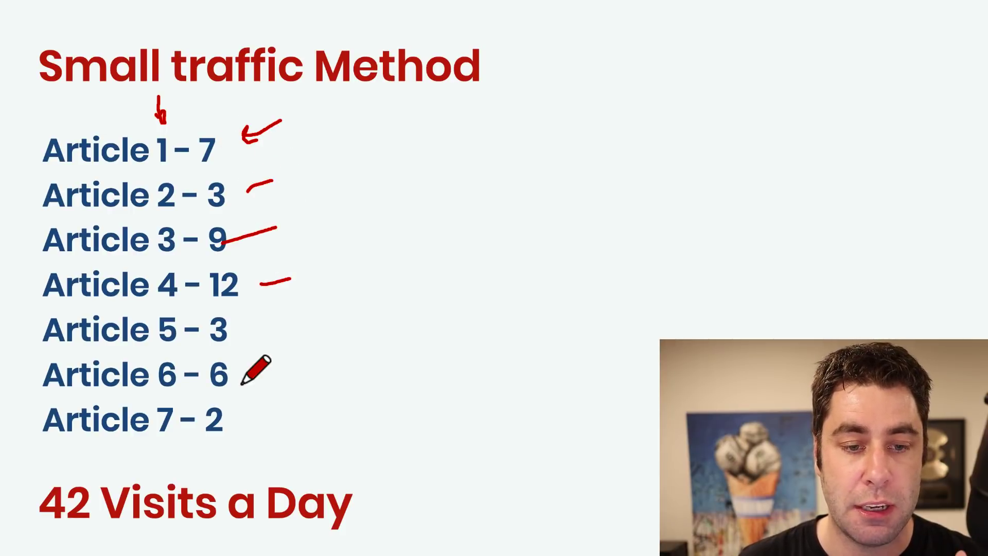
{"action": "left_click_drag", "start_coordinate": [241, 331], "coordinate": [273, 326]}
{"action": "left_click_drag", "start_coordinate": [267, 368], "coordinate": [252, 369]}
{"action": "left_click_drag", "start_coordinate": [276, 406], "coordinate": [234, 415]}
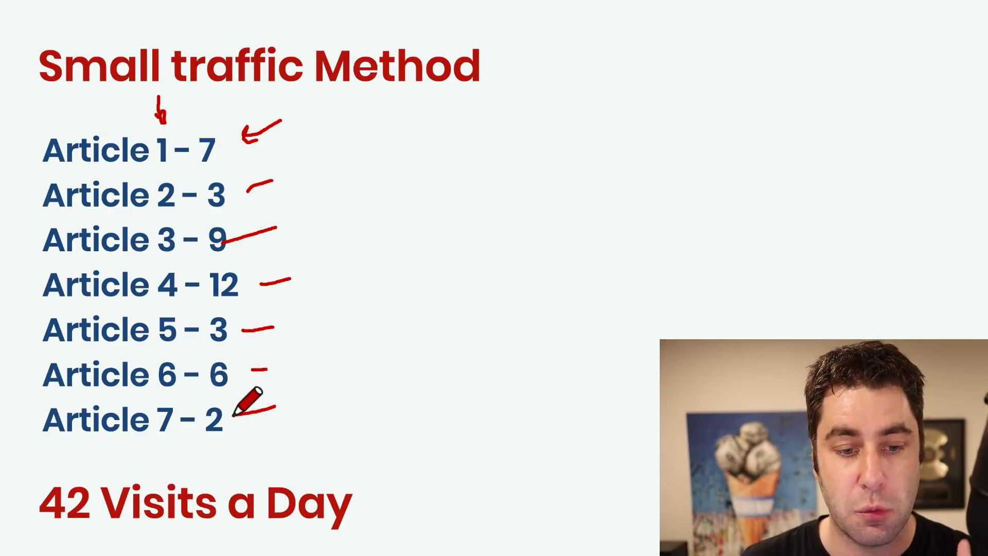
{"action": "left_click_drag", "start_coordinate": [55, 536], "coordinate": [374, 535]}
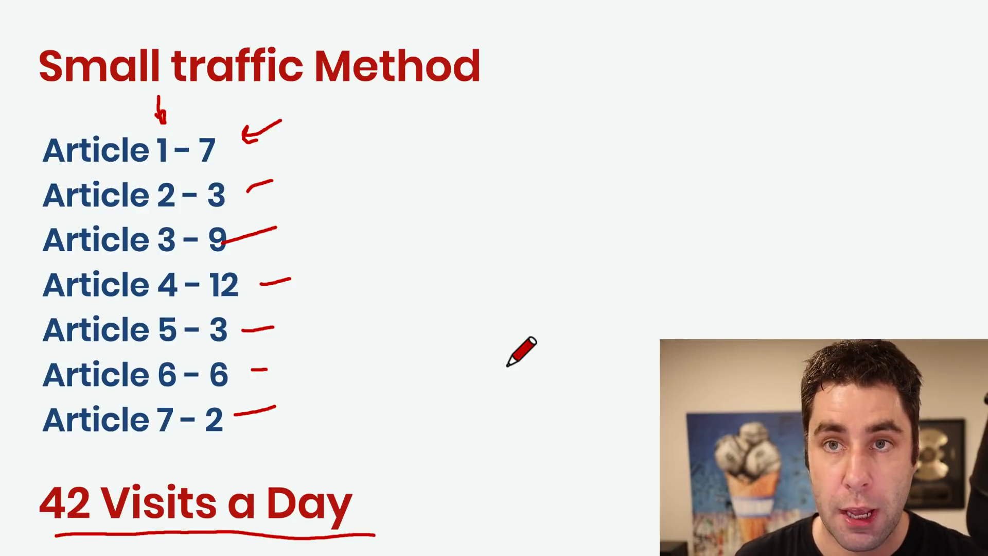
{"action": "key", "text": "Escape"}
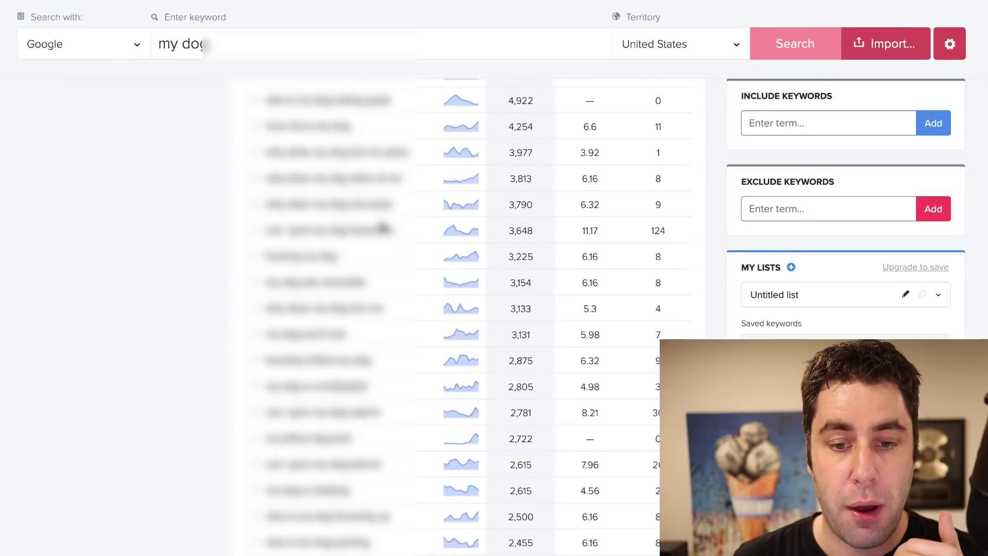
- Check the lower-volume "my dog" keywords, highlighting the competition for "my dog ate a grape" and the volume for "my dog is throwing up"
{"action": "scroll", "coordinate": [384, 226], "scroll_direction": "down", "scroll_amount": 15}
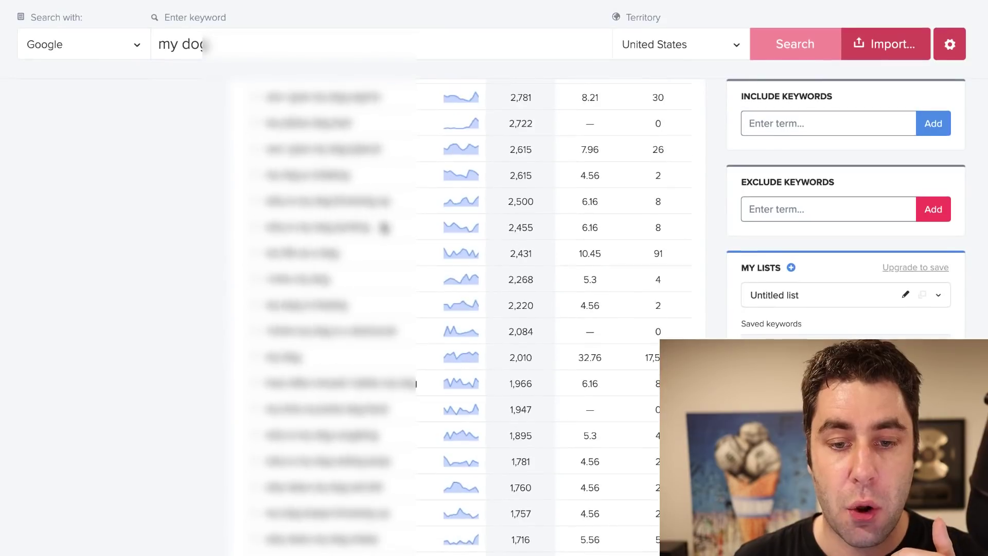
{"action": "scroll", "coordinate": [385, 226], "scroll_direction": "up", "scroll_amount": 3}
{"action": "scroll", "coordinate": [382, 225], "scroll_direction": "down", "scroll_amount": 2}
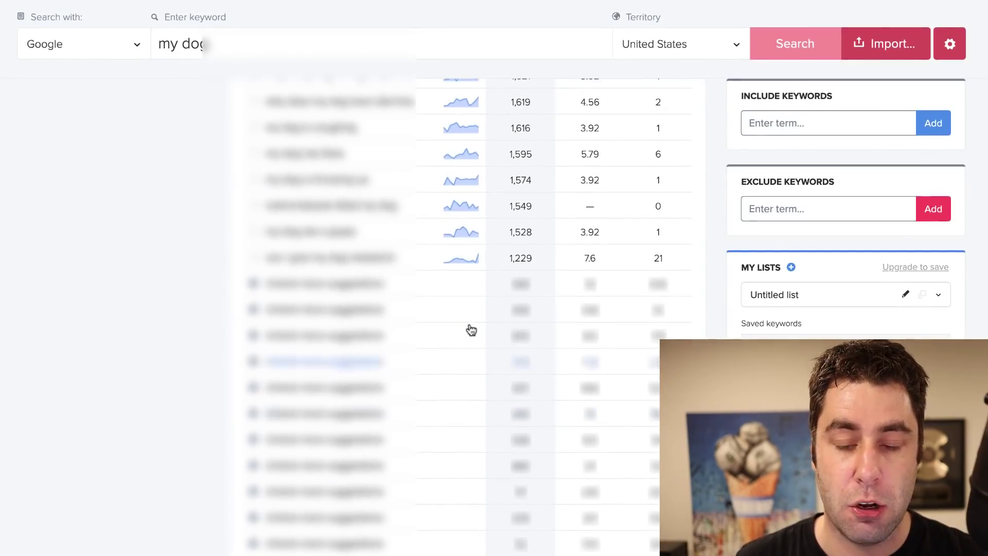
{"action": "scroll", "coordinate": [524, 221], "scroll_direction": "up", "scroll_amount": 1}
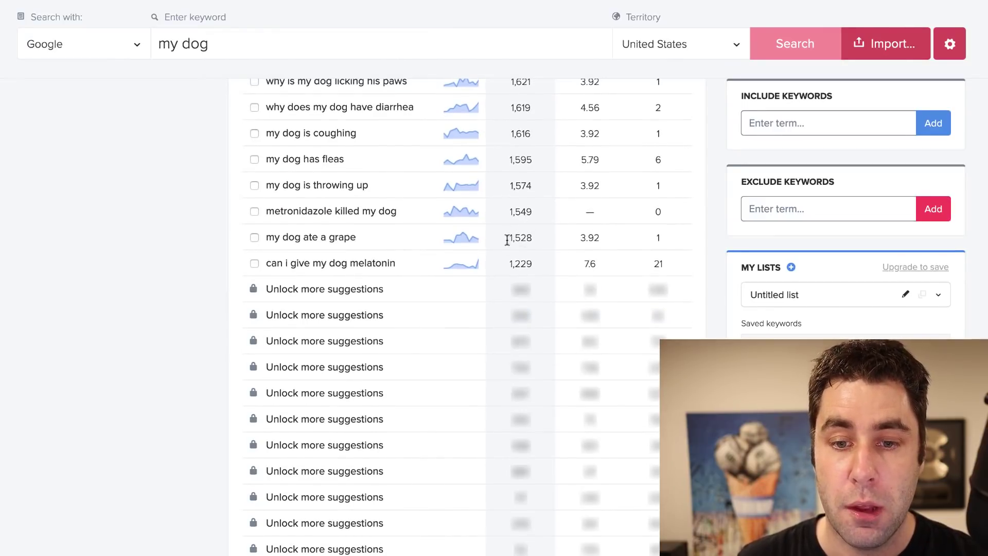
{"action": "double_click", "coordinate": [597, 237]}
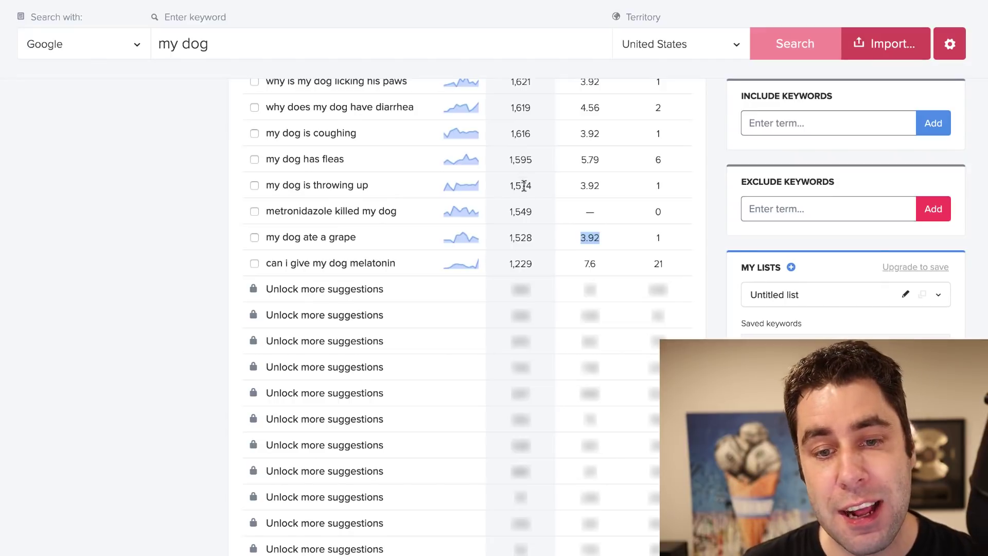
{"action": "left_click_drag", "start_coordinate": [532, 185], "coordinate": [512, 183]}
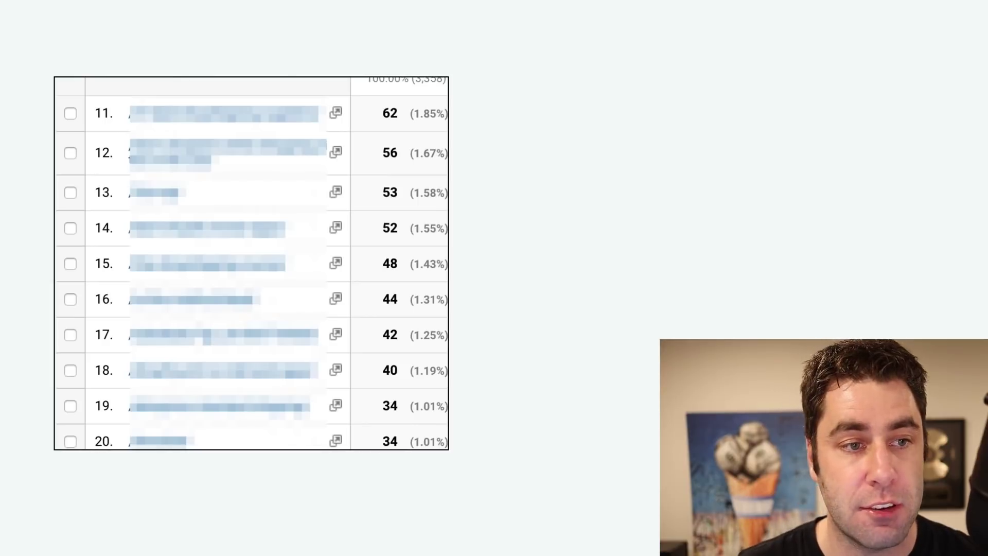
{"action": "mouse_move", "coordinate": [355, 76]}
{"action": "left_mouse_down"}
{"action": "mouse_move", "coordinate": [343, 340]}
{"action": "mouse_move", "coordinate": [386, 467]}
{"action": "mouse_move", "coordinate": [421, 207]}
{"action": "mouse_move", "coordinate": [375, 64]}
{"action": "left_mouse_up"}
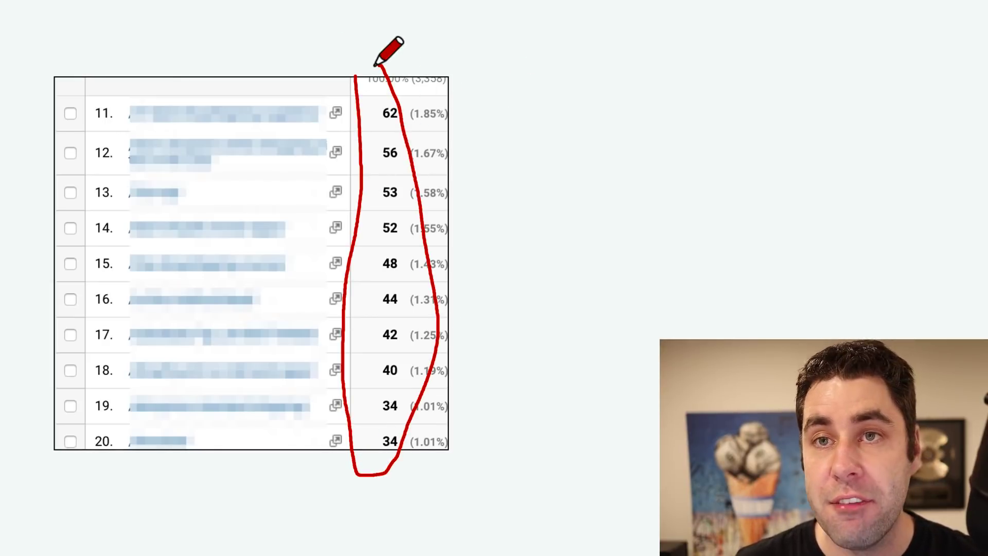
{"action": "left_click_drag", "start_coordinate": [608, 101], "coordinate": [479, 103]}
{"action": "left_click", "coordinate": [535, 154]}
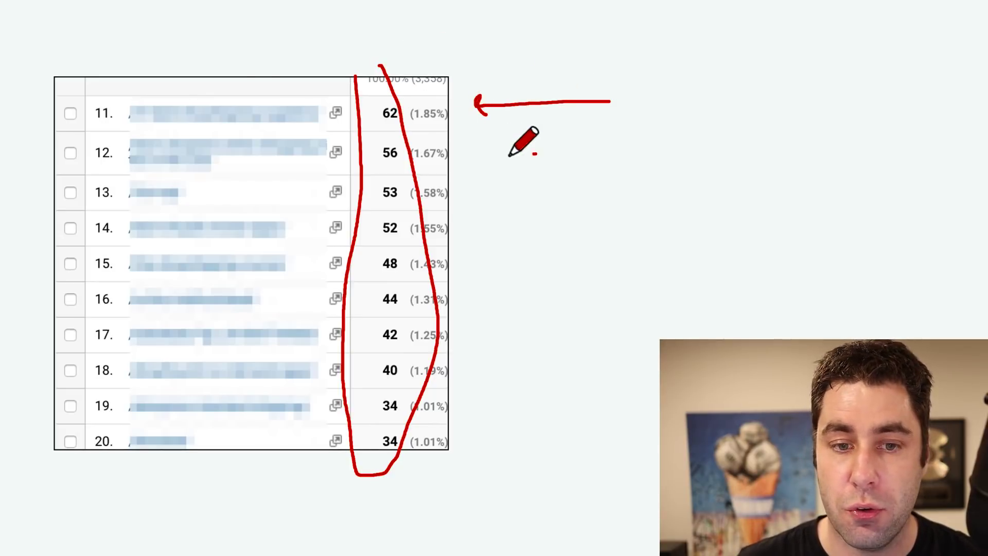
{"action": "left_click_drag", "start_coordinate": [535, 153], "coordinate": [454, 158]}
{"action": "left_click_drag", "start_coordinate": [509, 193], "coordinate": [448, 196]}
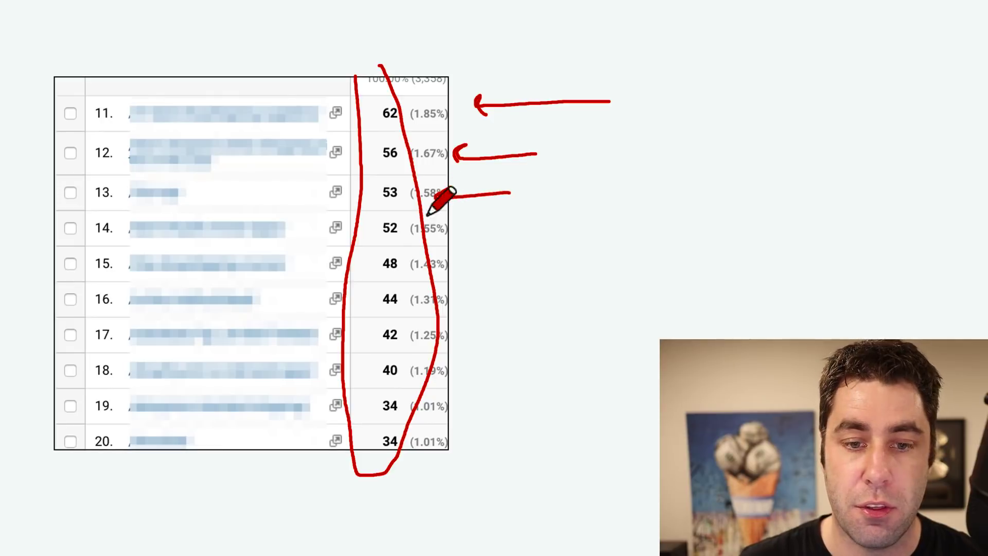
{"action": "left_click_drag", "start_coordinate": [524, 221], "coordinate": [437, 225]}
{"action": "left_click_drag", "start_coordinate": [490, 266], "coordinate": [415, 267]}
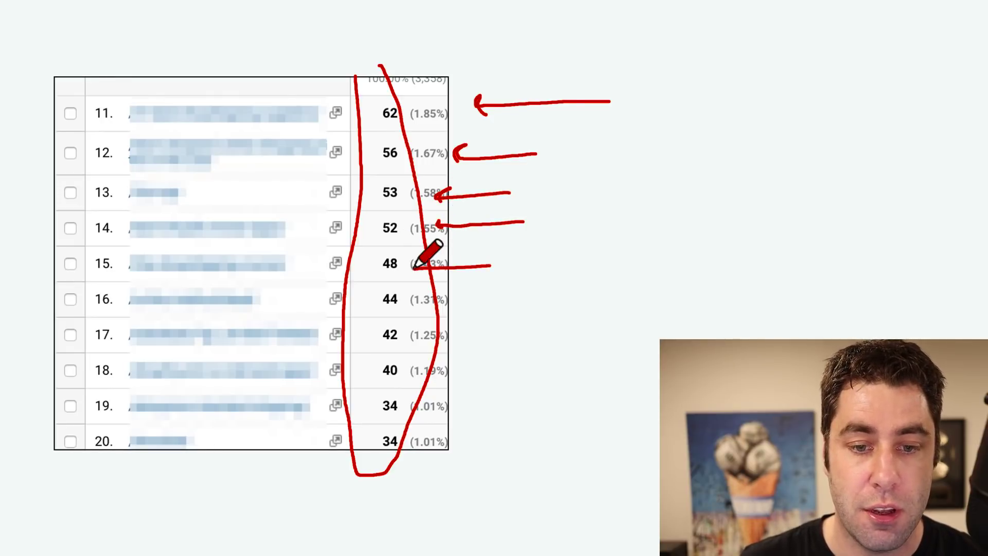
{"action": "left_click_drag", "start_coordinate": [498, 300], "coordinate": [416, 301]}
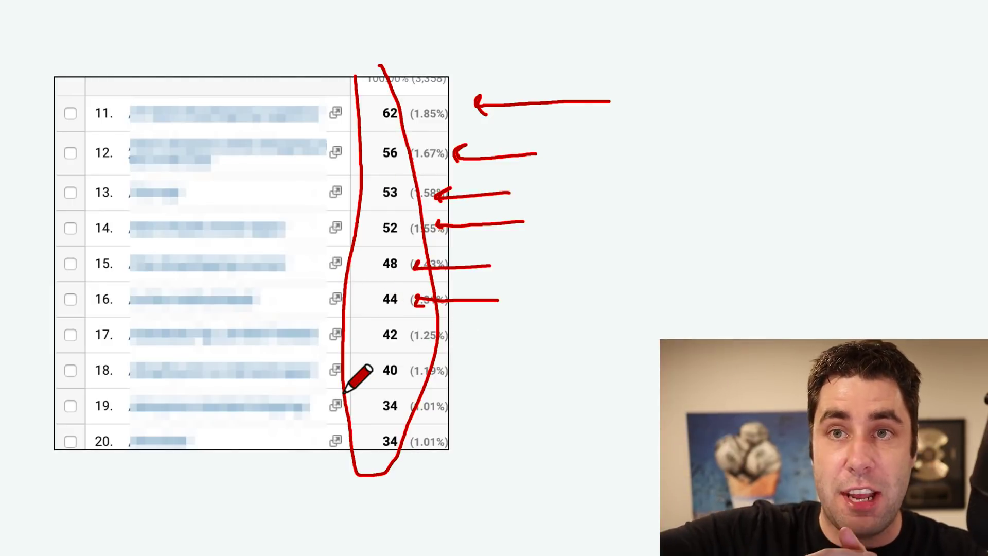
{"action": "key", "text": "Escape"}
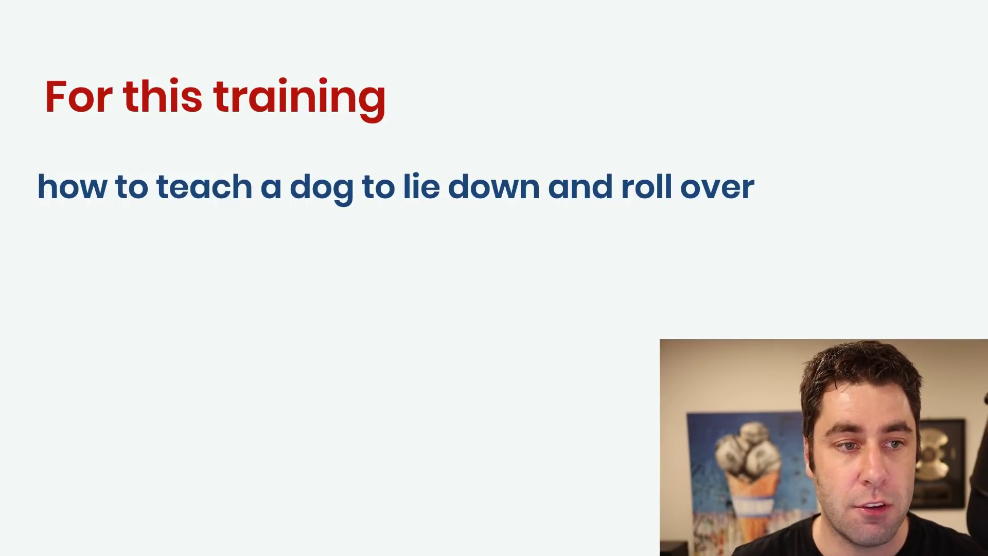
{"action": "left_click_drag", "start_coordinate": [46, 216], "coordinate": [751, 215]}
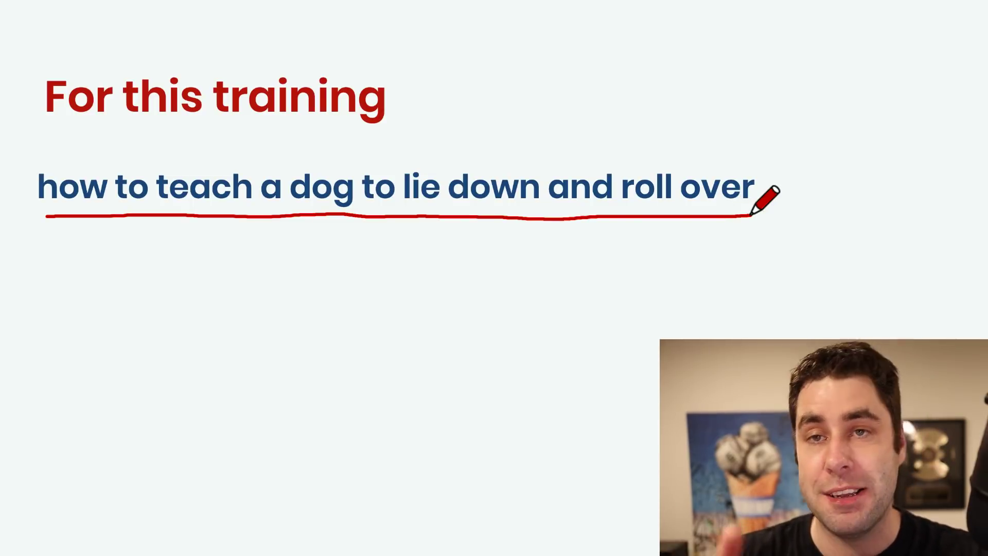
{"action": "key", "text": "e"}
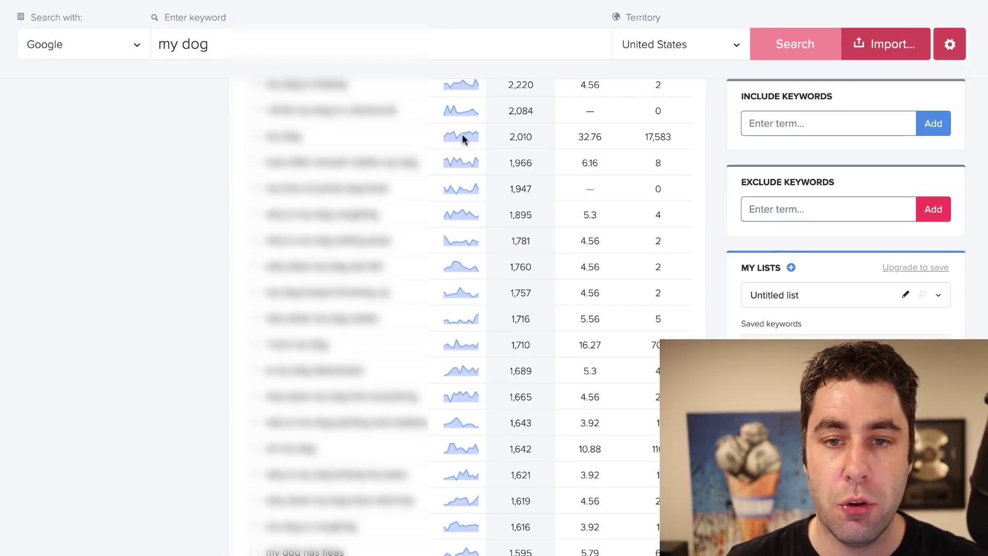
- Look over the remaining "my dog" keyword suggestions and view the web hosting offer on the Bluehost home page
{"action": "scroll", "coordinate": [463, 138], "scroll_direction": "down", "scroll_amount": 1}
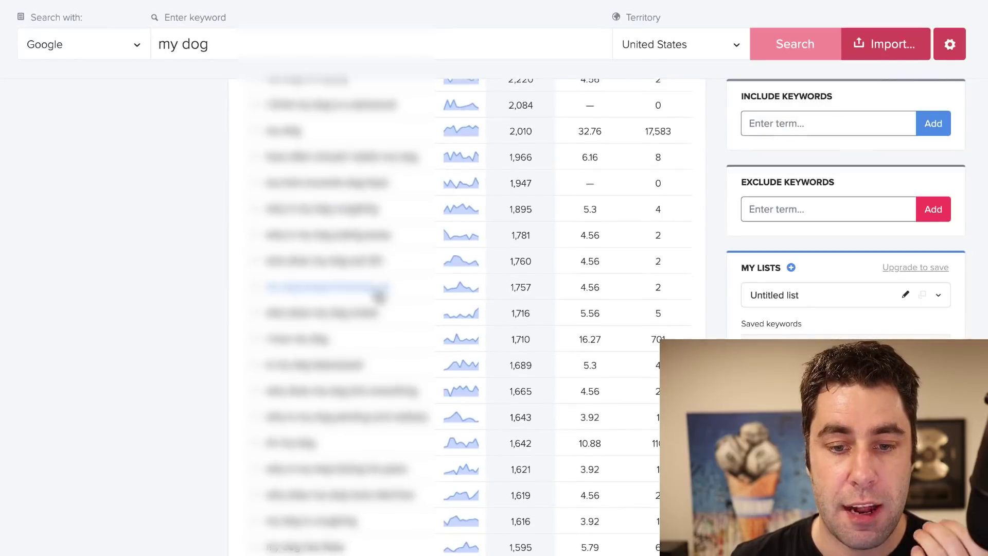
{"action": "scroll", "coordinate": [522, 307], "scroll_direction": "down", "scroll_amount": 5}
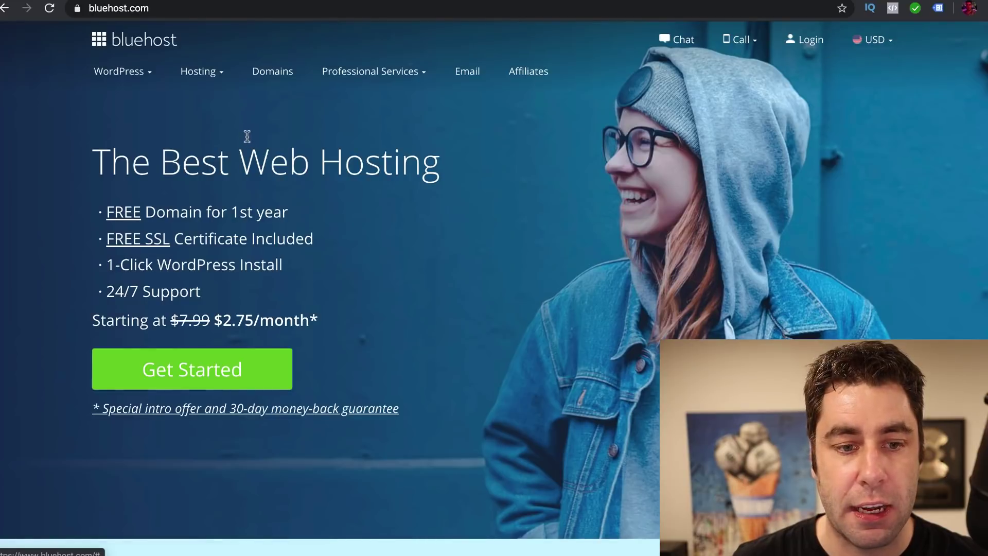
{"action": "scroll", "coordinate": [263, 257], "scroll_direction": "down", "scroll_amount": 1}
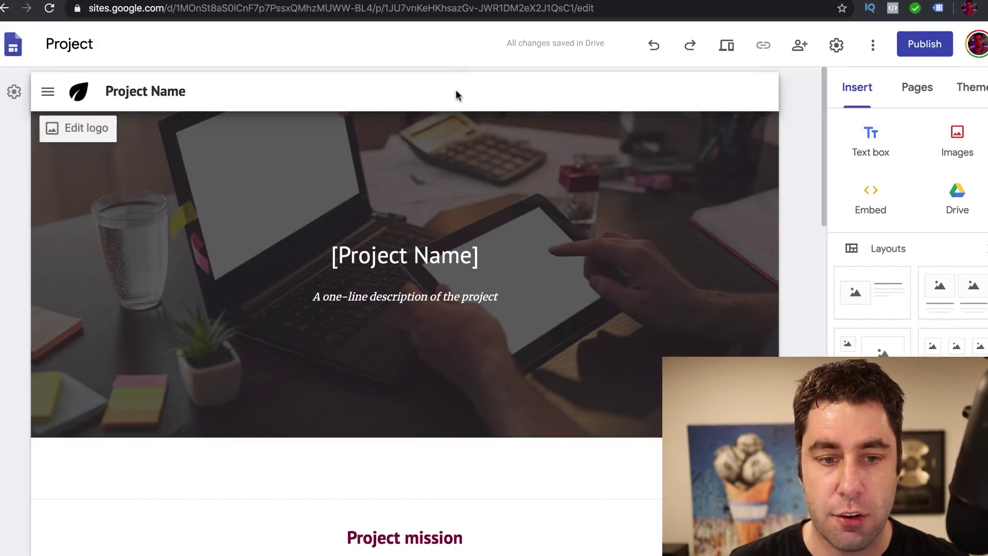
- Look through the project site template and add a new page named "Dog 1"
{"action": "scroll", "coordinate": [379, 284], "scroll_direction": "down", "scroll_amount": 15}
{"action": "scroll", "coordinate": [391, 267], "scroll_direction": "up", "scroll_amount": 10}
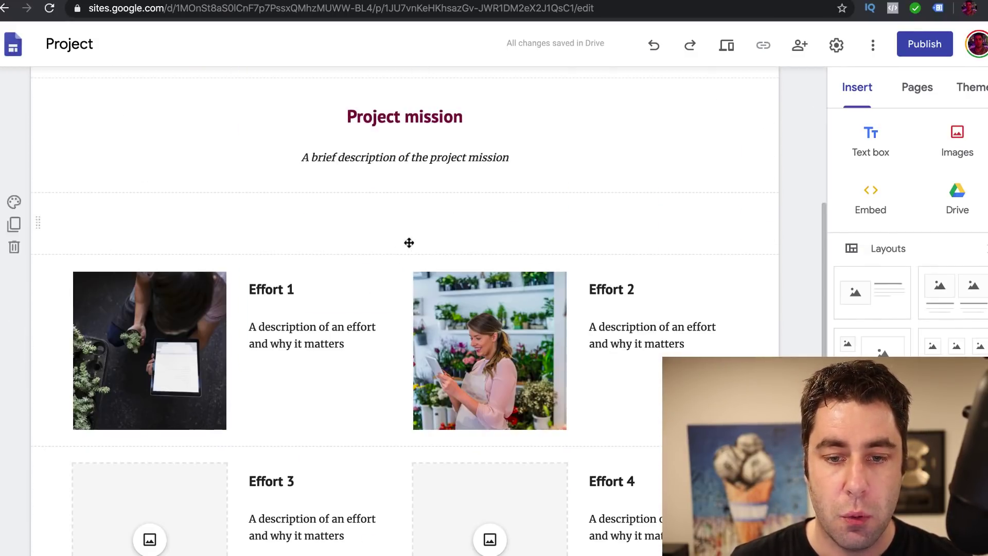
{"action": "scroll", "coordinate": [478, 288], "scroll_direction": "up", "scroll_amount": 8}
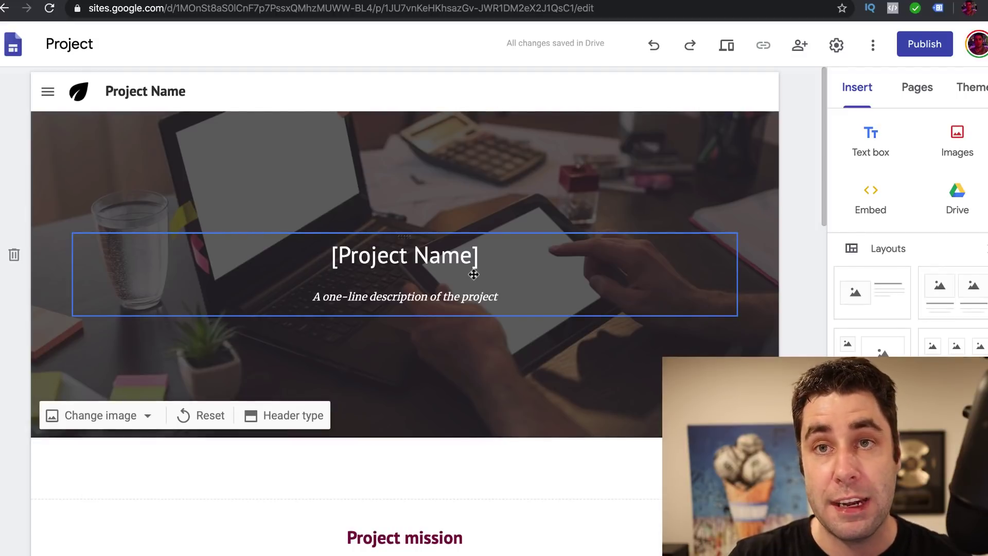
{"action": "left_click", "coordinate": [916, 85]}
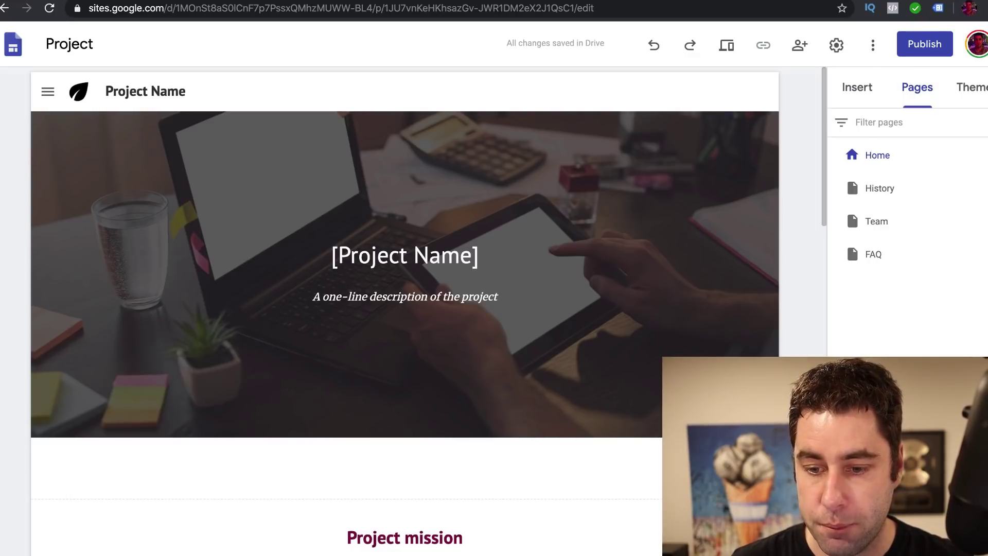
{"action": "left_click", "coordinate": [957, 524]}
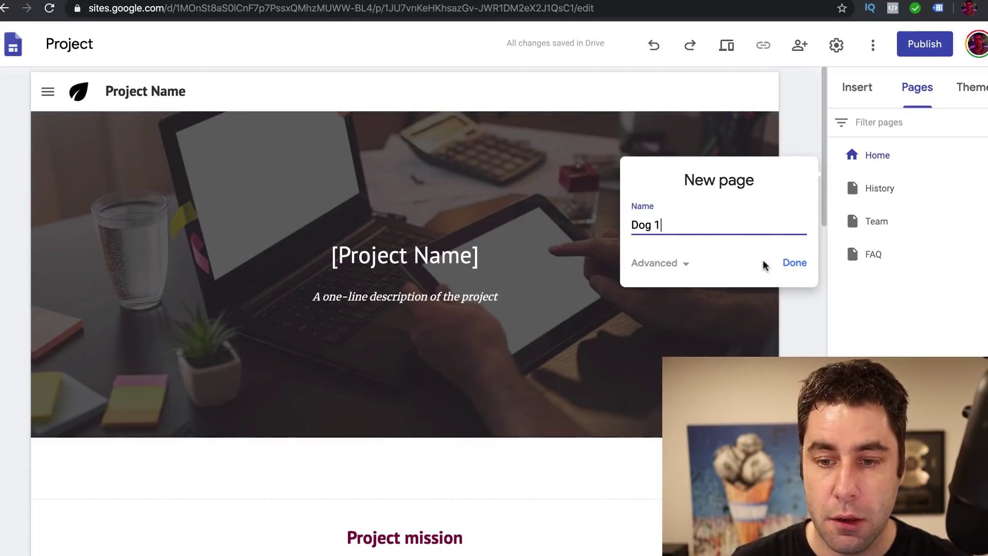
{"action": "left_click", "coordinate": [795, 263]}
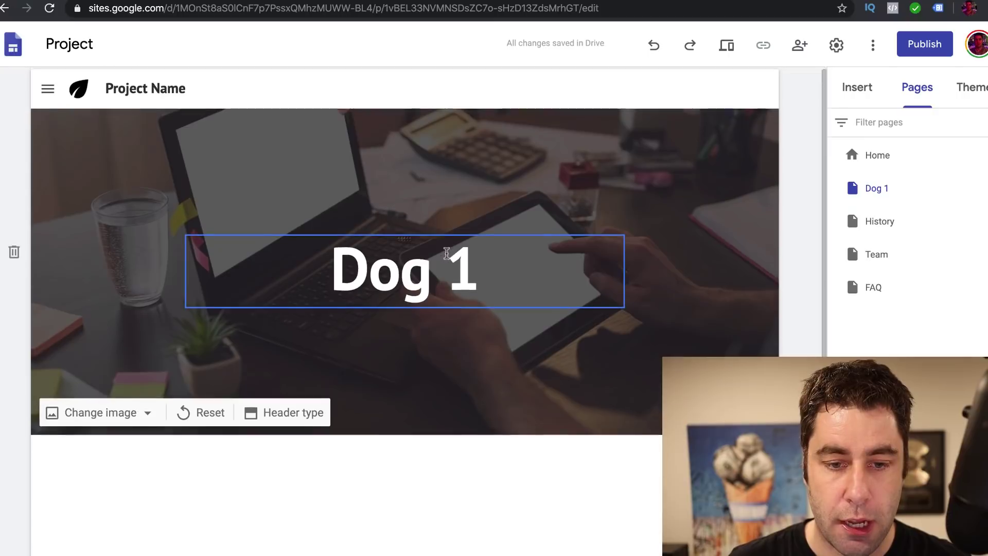
{"action": "scroll", "coordinate": [437, 222], "scroll_direction": "down", "scroll_amount": 3}
{"action": "scroll", "coordinate": [432, 231], "scroll_direction": "up", "scroll_amount": 3}
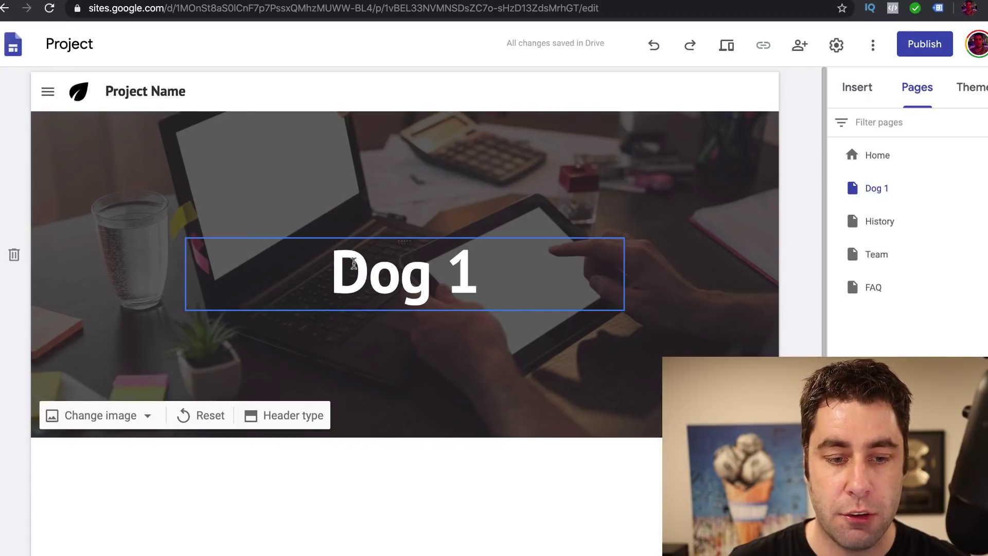
{"action": "scroll", "coordinate": [396, 267], "scroll_direction": "down", "scroll_amount": 3}
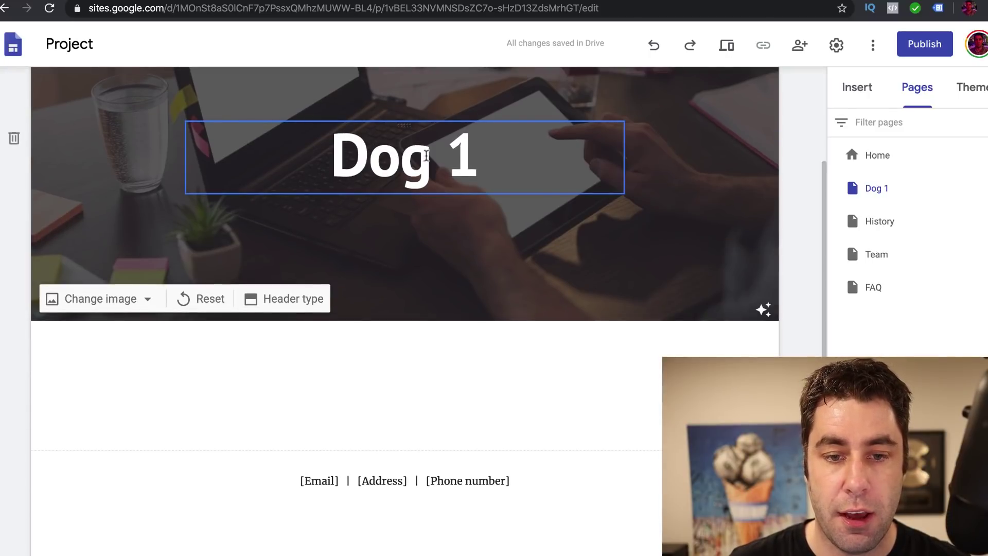
{"action": "scroll", "coordinate": [484, 186], "scroll_direction": "up", "scroll_amount": 3}
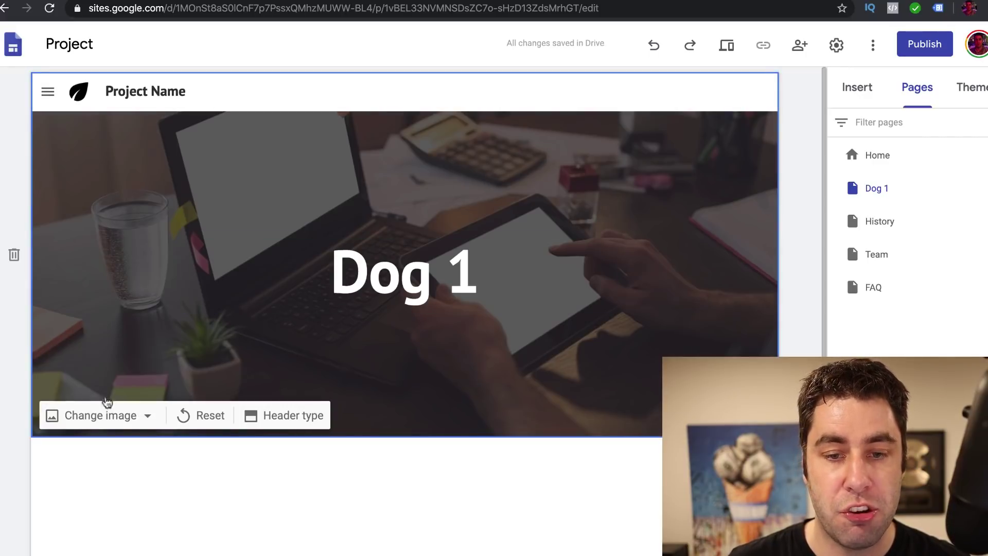
- Switch to Pixabay, search its free images for "dog", and browse the pictures
{"action": "key", "text": "ctrl+Tab"}
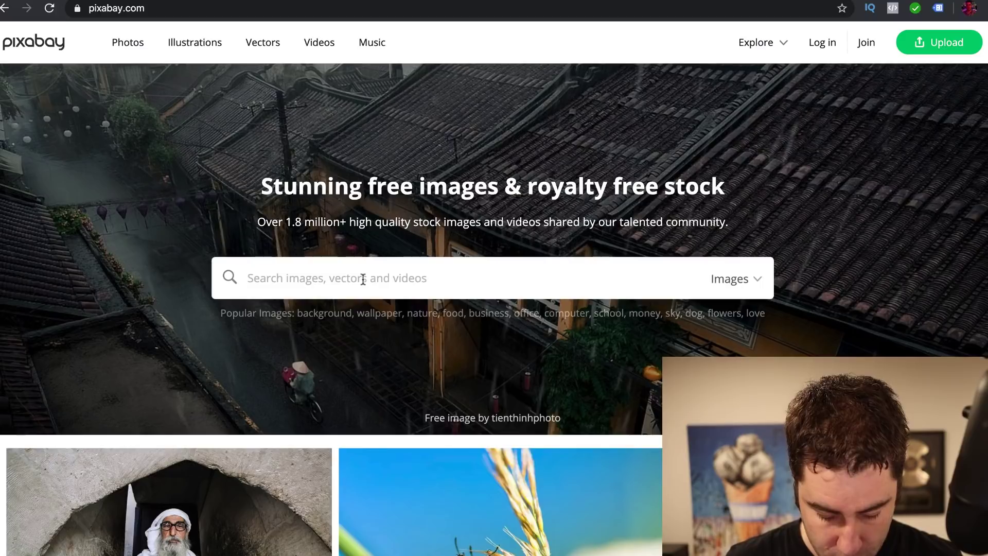
{"action": "type", "text": "dog"}
{"action": "key", "text": "Return"}
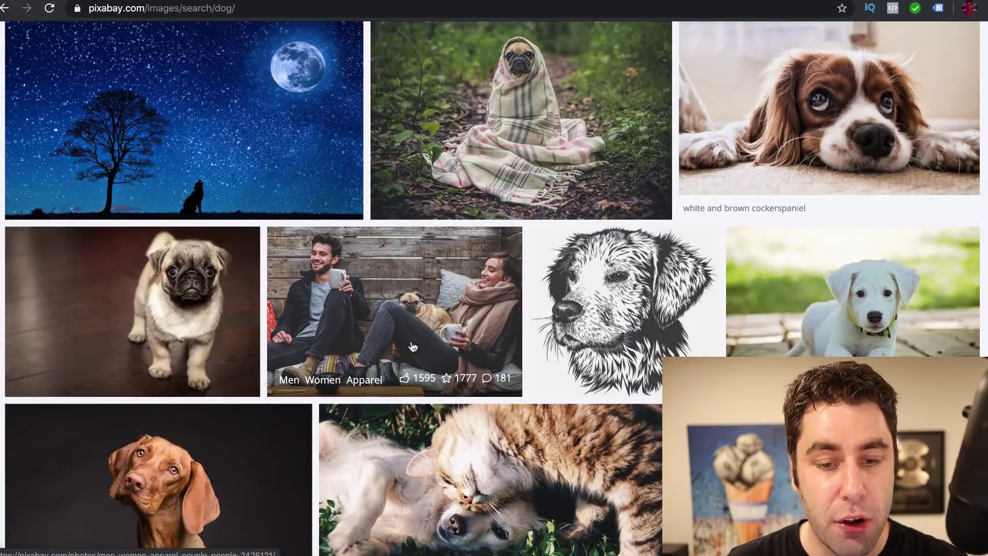
{"action": "scroll", "coordinate": [412, 346], "scroll_direction": "down", "scroll_amount": 12}
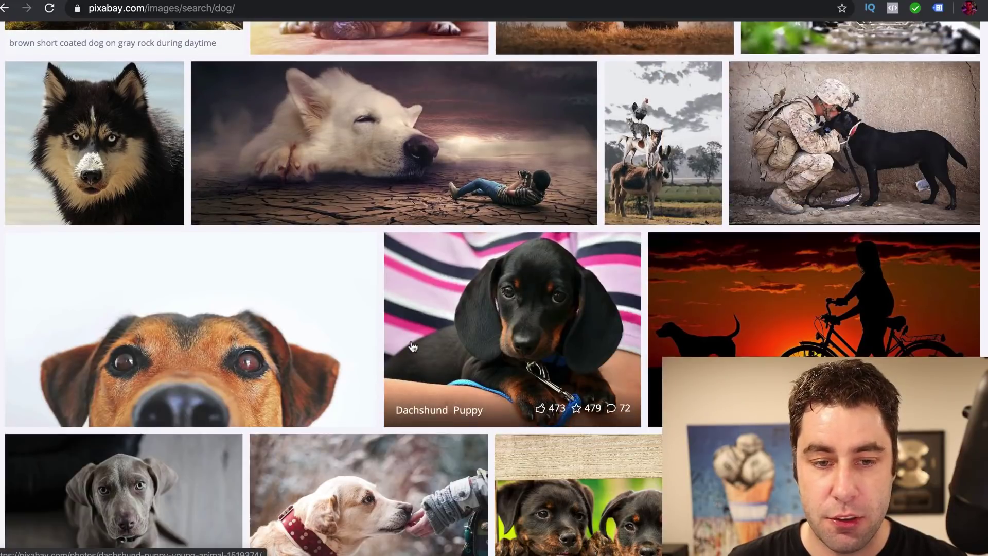
{"action": "scroll", "coordinate": [412, 346], "scroll_direction": "down", "scroll_amount": 5}
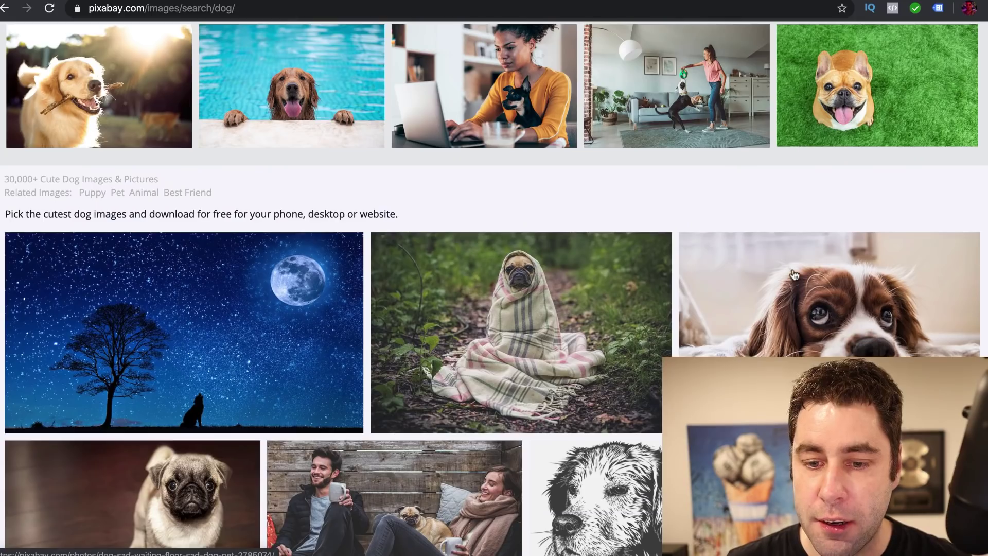
- Download the sad brown-and-white spaniel photo at 1920×1279 and use it as the Dog 1 page's header image in Google Sites
{"action": "left_click", "coordinate": [794, 272]}
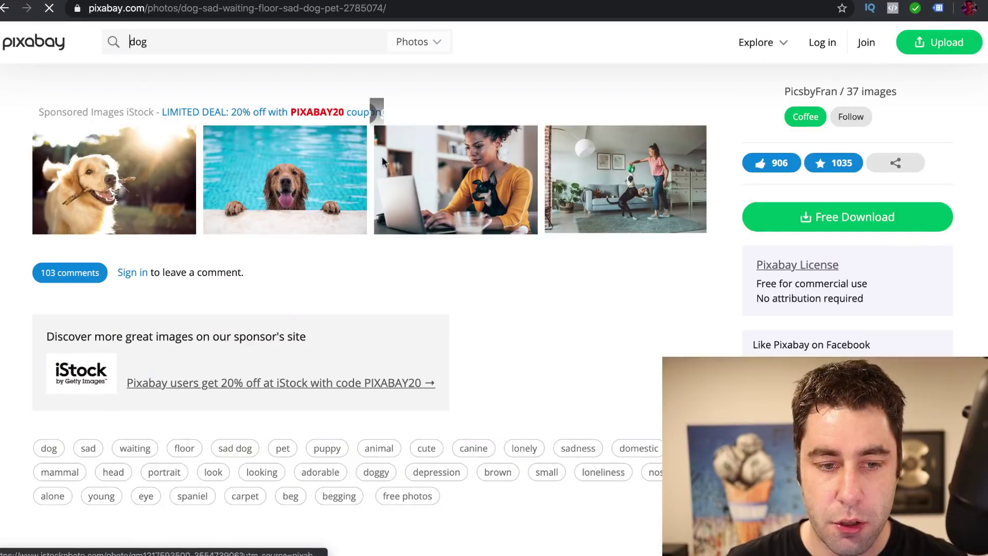
{"action": "left_click", "coordinate": [847, 215]}
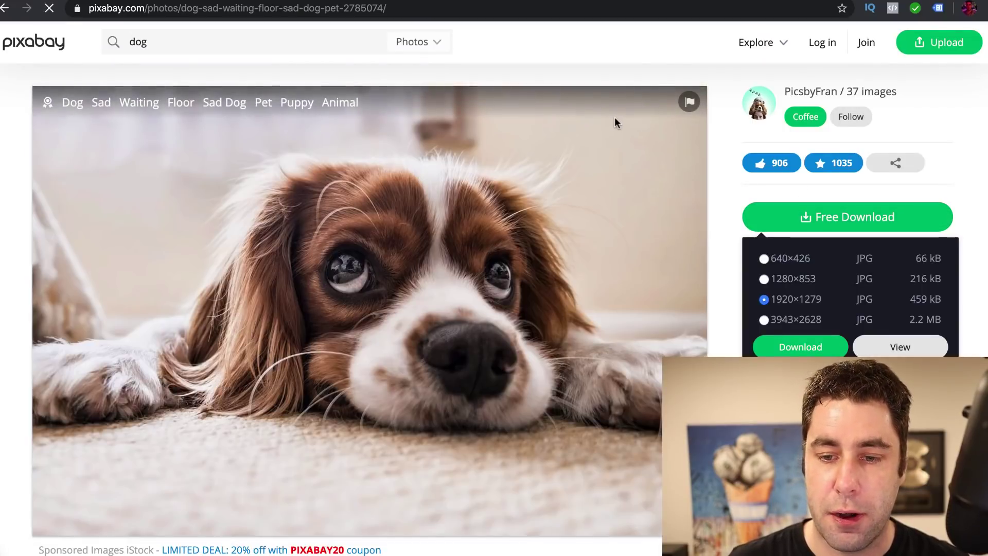
{"action": "left_click", "coordinate": [813, 347]}
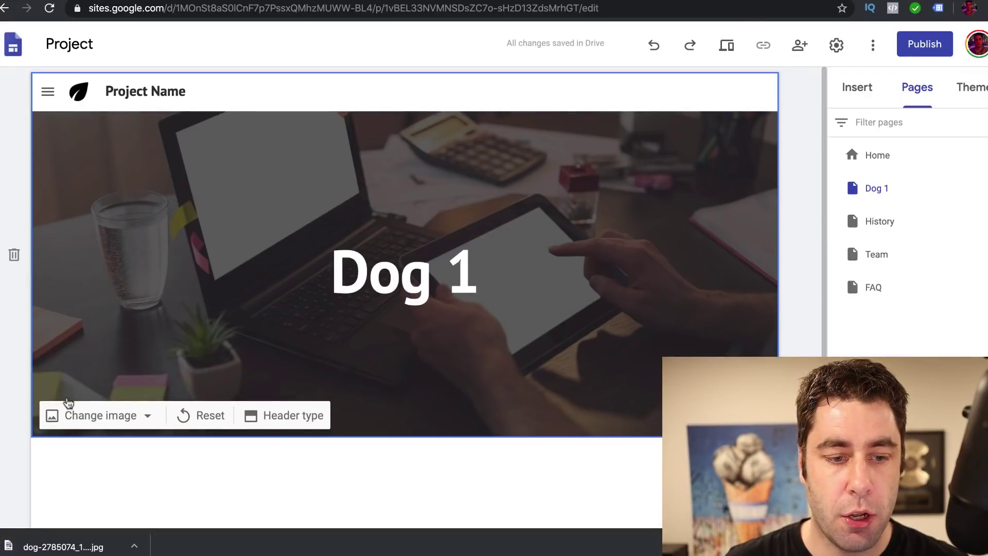
{"action": "left_click", "coordinate": [82, 415]}
{"action": "left_click", "coordinate": [86, 456]}
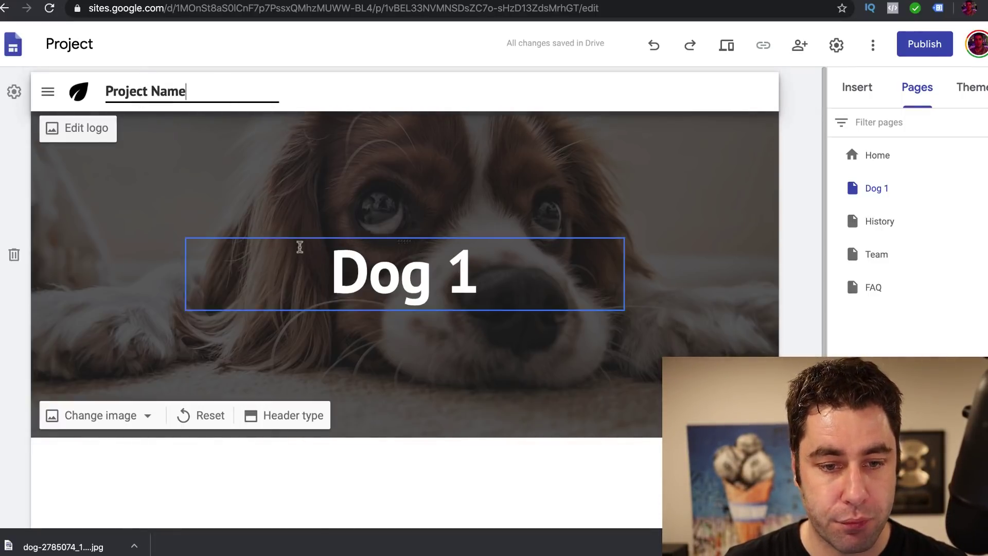
- Replace the Dog 1 header title with the slide's phrase "how to teach a dog to lie down and roll over", without the extra blank line
{"action": "left_click", "coordinate": [368, 269]}
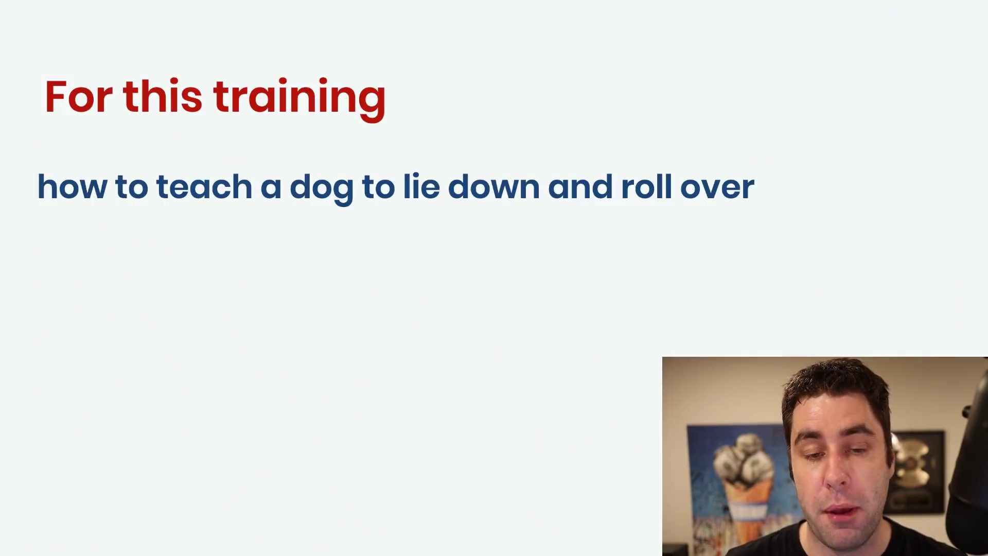
{"action": "left_click", "coordinate": [626, 192]}
{"action": "left_click_drag", "start_coordinate": [763, 186], "coordinate": [34, 189]}
{"action": "key", "text": "ctrl+c"}
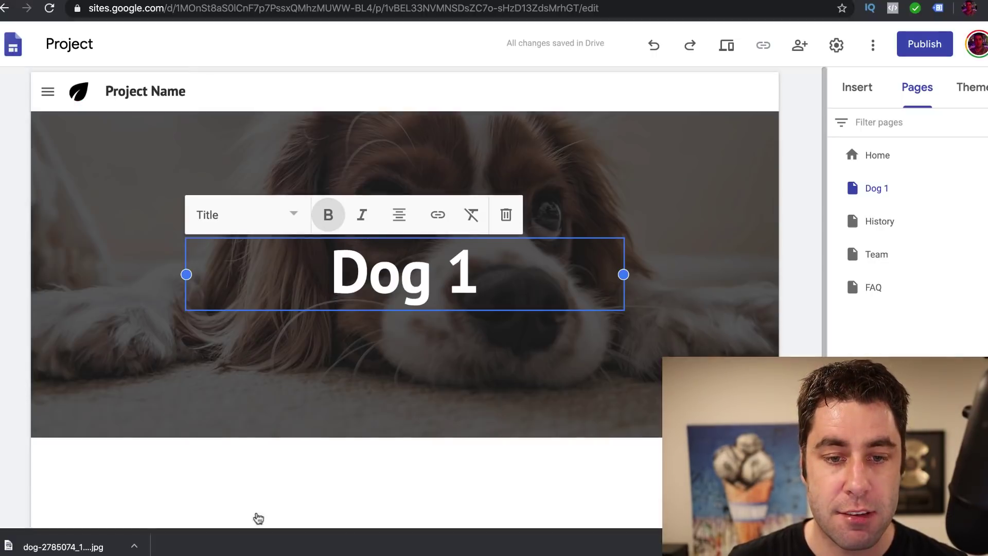
{"action": "left_click_drag", "start_coordinate": [476, 303], "coordinate": [337, 261]}
{"action": "key", "text": "ctrl+v"}
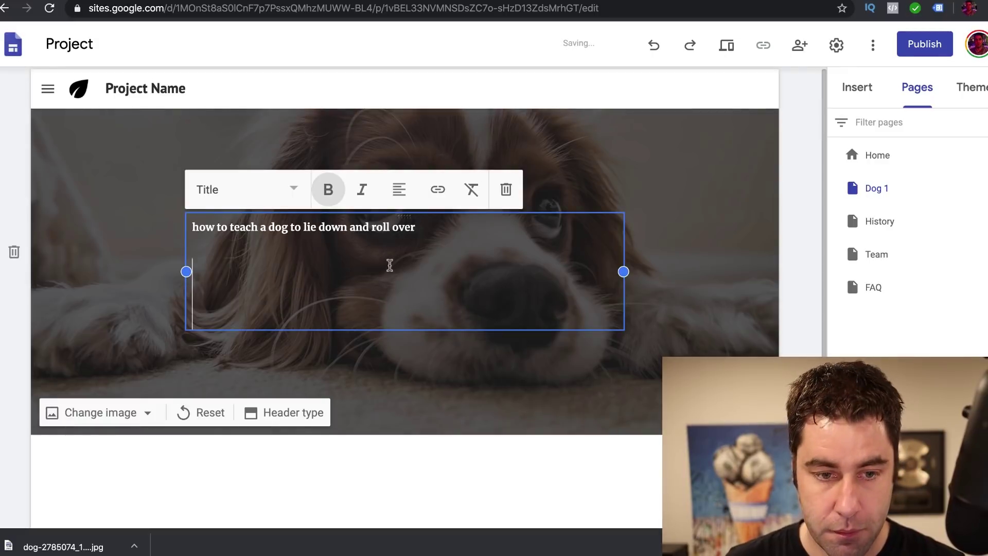
{"action": "key", "text": "BackSpace"}
- Apply the Title style to the header phrase and capitalize it as "How to teach a dog to lie down and roll over"
{"action": "left_click_drag", "start_coordinate": [417, 271], "coordinate": [193, 273]}
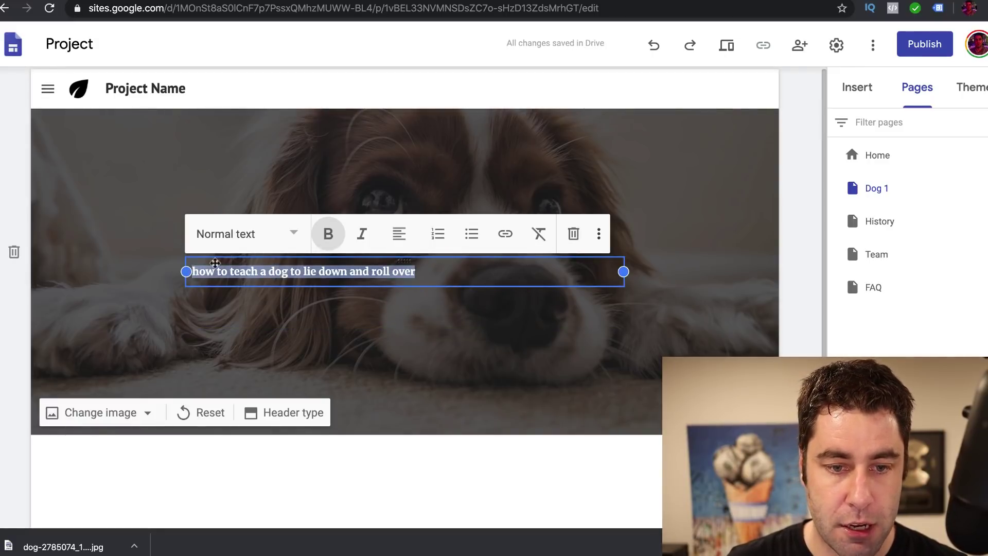
{"action": "left_click", "coordinate": [294, 234]}
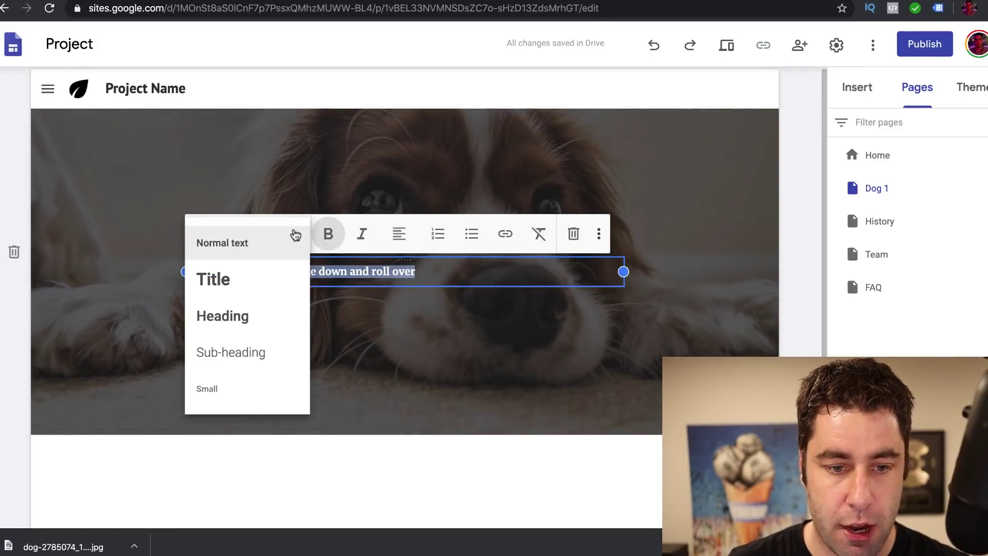
{"action": "left_click", "coordinate": [229, 287]}
{"action": "left_click", "coordinate": [609, 294]}
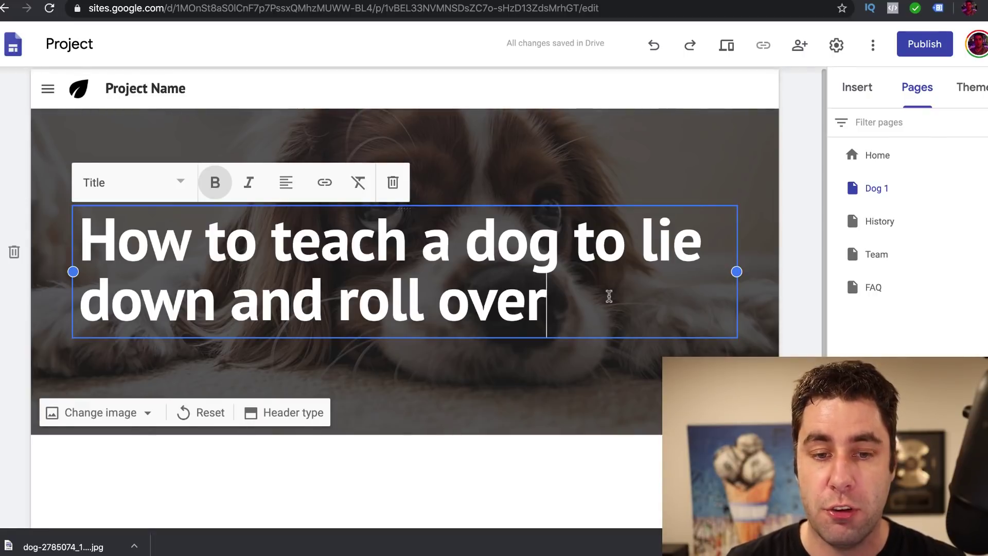
- Add the single-image layout with heading and text beside it below the page header
{"action": "left_click", "coordinate": [806, 295]}
{"action": "scroll", "coordinate": [806, 295], "scroll_direction": "down", "scroll_amount": 3}
{"action": "left_click_drag", "start_coordinate": [859, 288], "coordinate": [448, 360]}
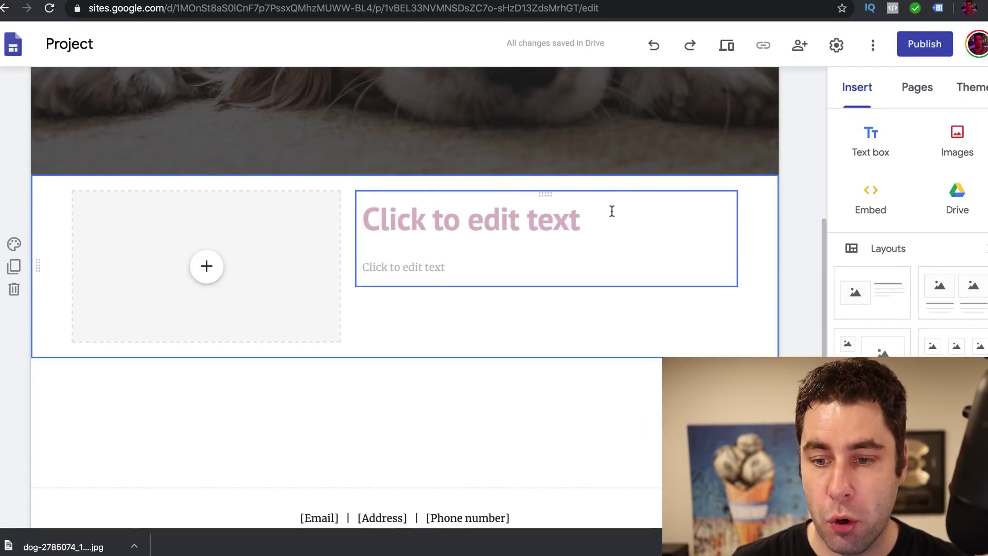
- Insert an empty text box section and move it above the image-and-text layout, directly under the header
{"action": "scroll", "coordinate": [895, 340], "scroll_direction": "down", "scroll_amount": 1}
{"action": "scroll", "coordinate": [890, 340], "scroll_direction": "down", "scroll_amount": 2}
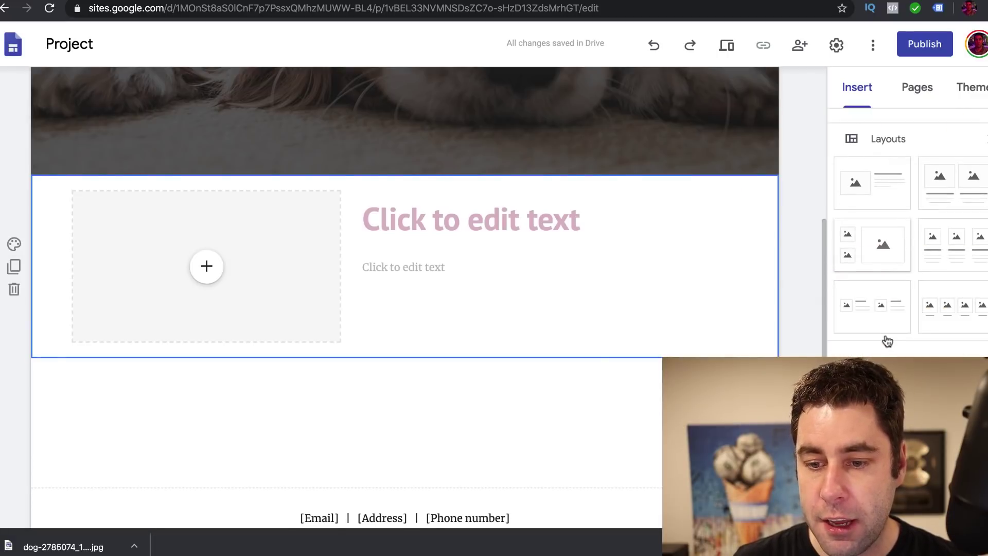
{"action": "scroll", "coordinate": [885, 339], "scroll_direction": "down", "scroll_amount": 2}
{"action": "scroll", "coordinate": [882, 324], "scroll_direction": "down", "scroll_amount": 3}
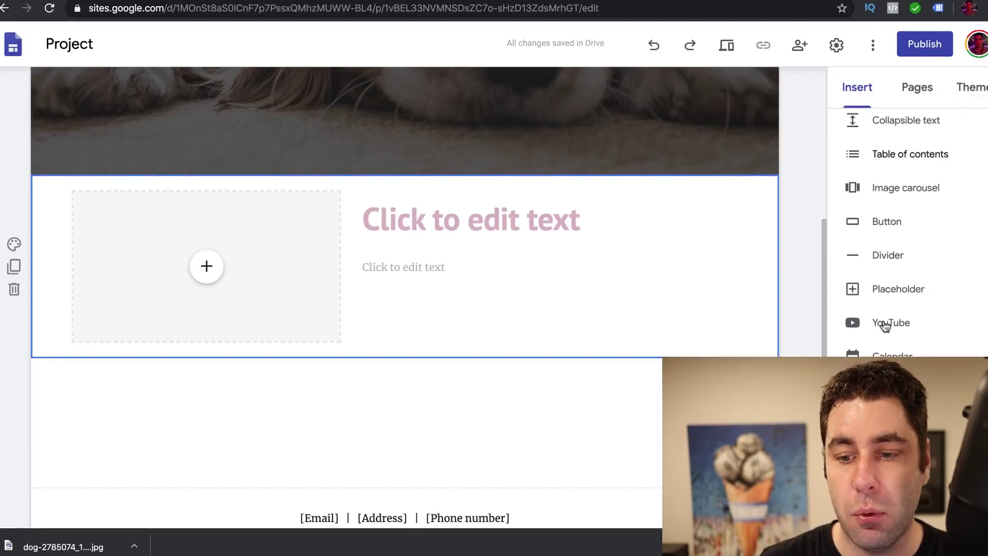
{"action": "scroll", "coordinate": [262, 271], "scroll_direction": "down", "scroll_amount": 1}
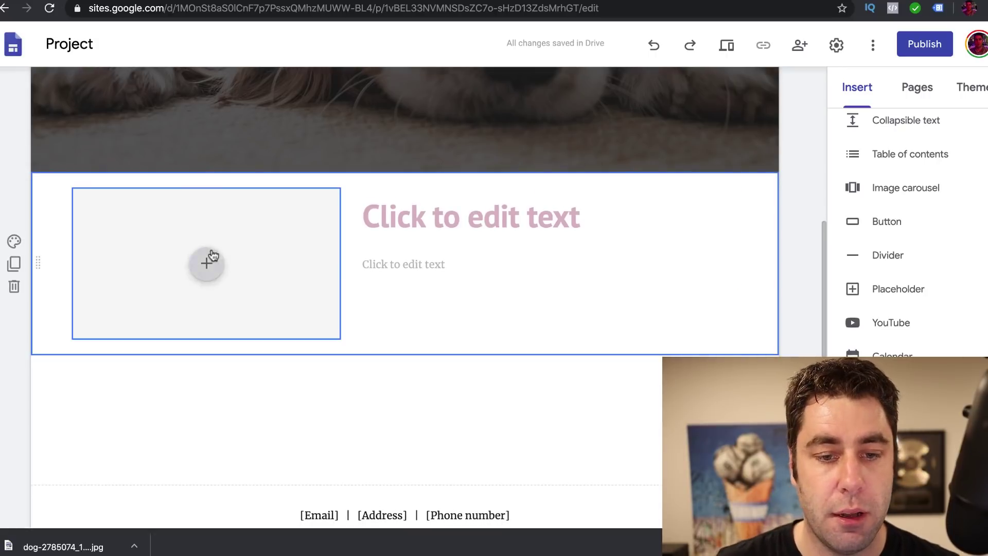
{"action": "left_click", "coordinate": [887, 255]}
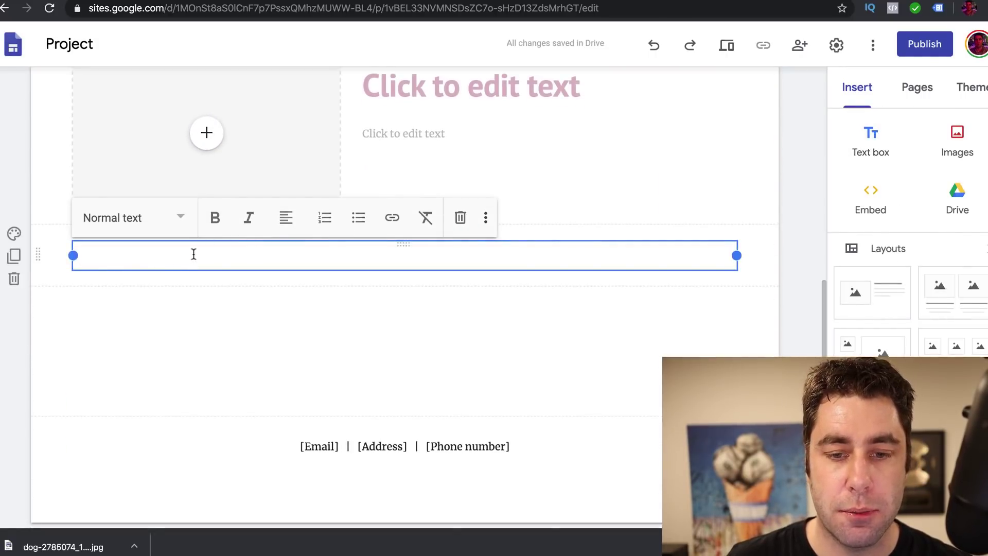
{"action": "scroll", "coordinate": [35, 340], "scroll_direction": "up", "scroll_amount": 2}
{"action": "left_click_drag", "start_coordinate": [35, 340], "coordinate": [47, 138]}
{"action": "left_click", "coordinate": [173, 155]}
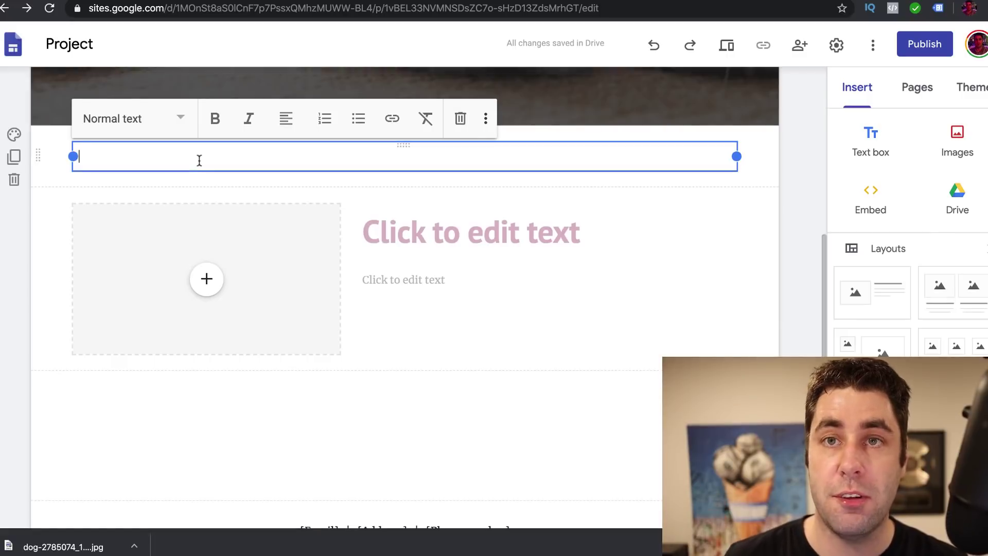
- Review the article's title and introduction, highlighting the keyword phrase "lay down and roll over" in the opening question
{"action": "scroll", "coordinate": [199, 160], "scroll_direction": "up", "scroll_amount": 5}
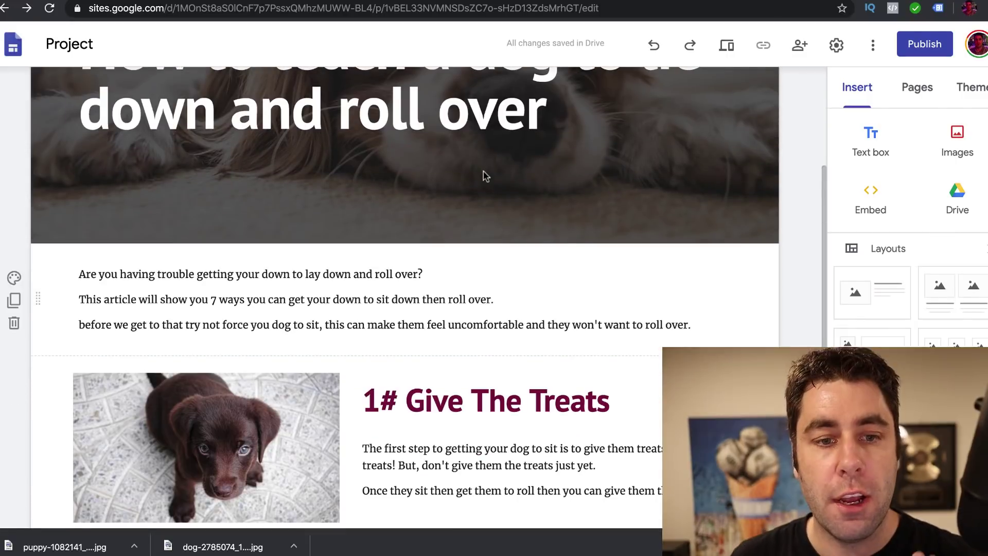
{"action": "scroll", "coordinate": [483, 174], "scroll_direction": "up", "scroll_amount": 3}
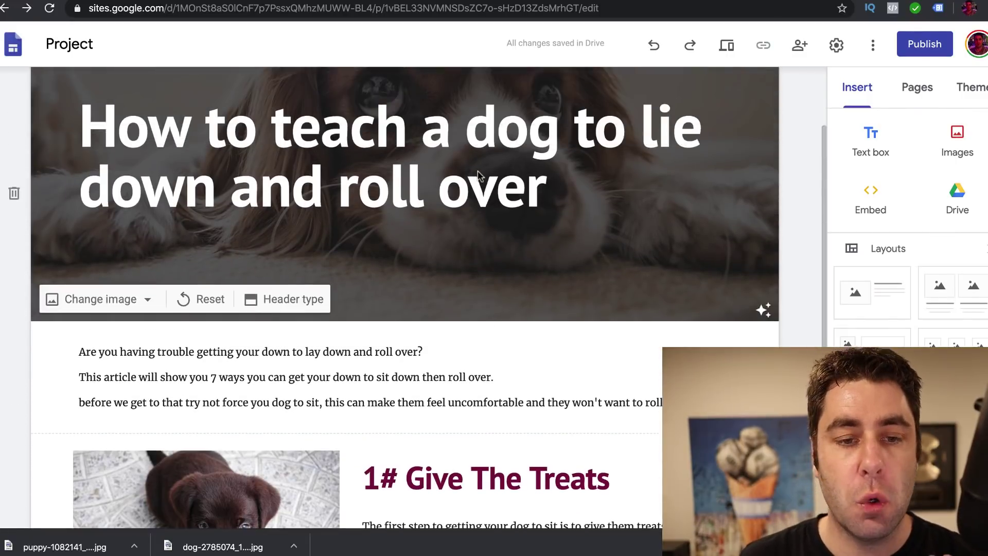
{"action": "scroll", "coordinate": [553, 208], "scroll_direction": "up", "scroll_amount": 2}
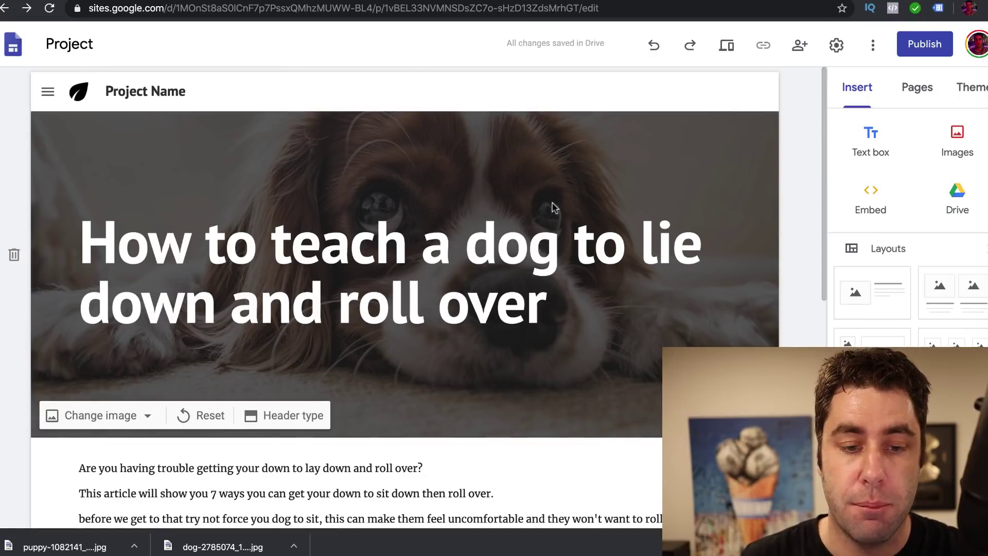
{"action": "scroll", "coordinate": [553, 208], "scroll_direction": "down", "scroll_amount": 3}
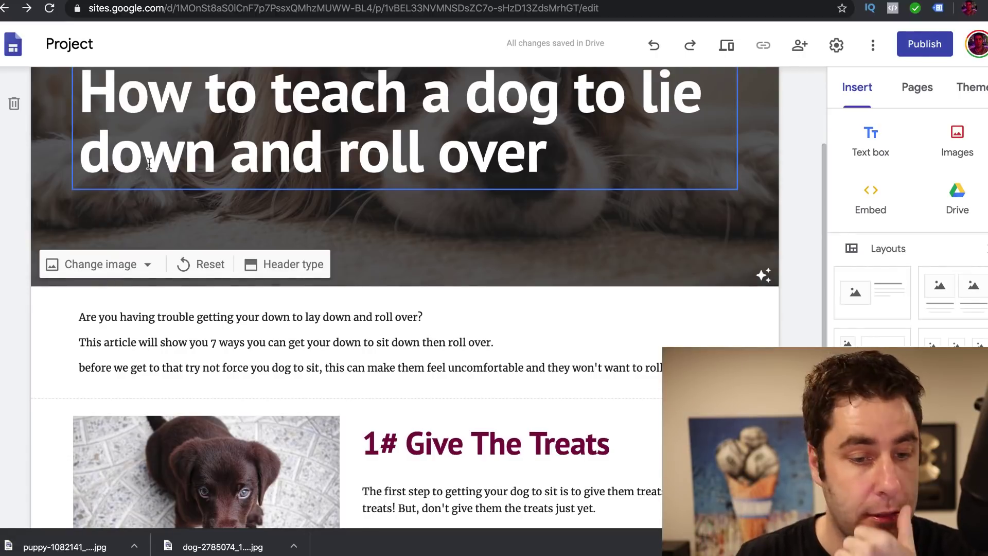
{"action": "left_click", "coordinate": [99, 343]}
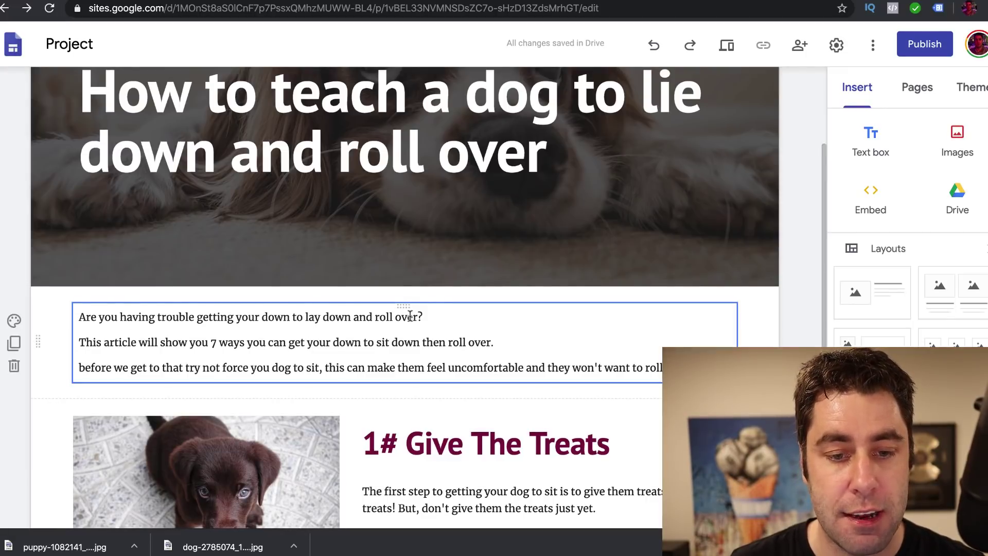
{"action": "left_click_drag", "start_coordinate": [419, 316], "coordinate": [304, 316]}
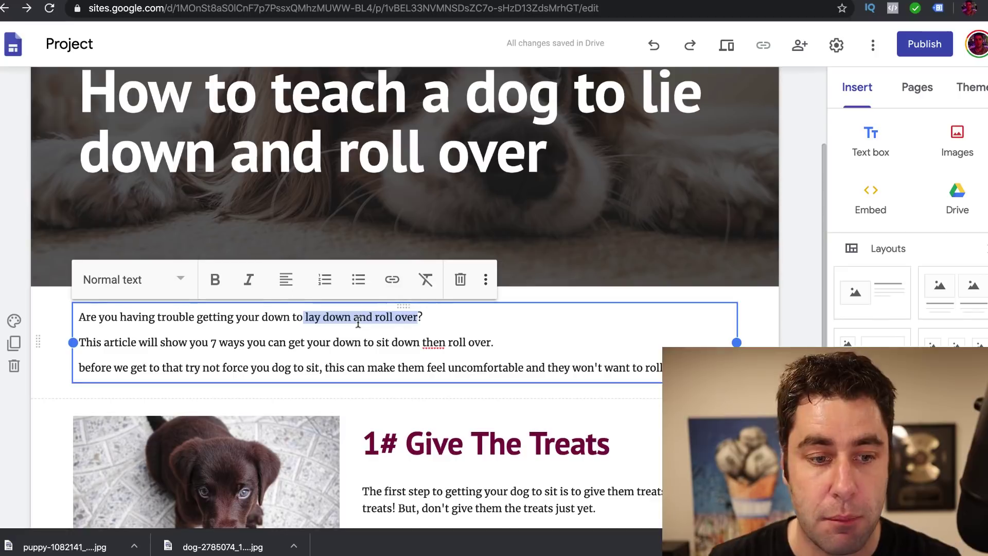
{"action": "left_click", "coordinate": [384, 342]}
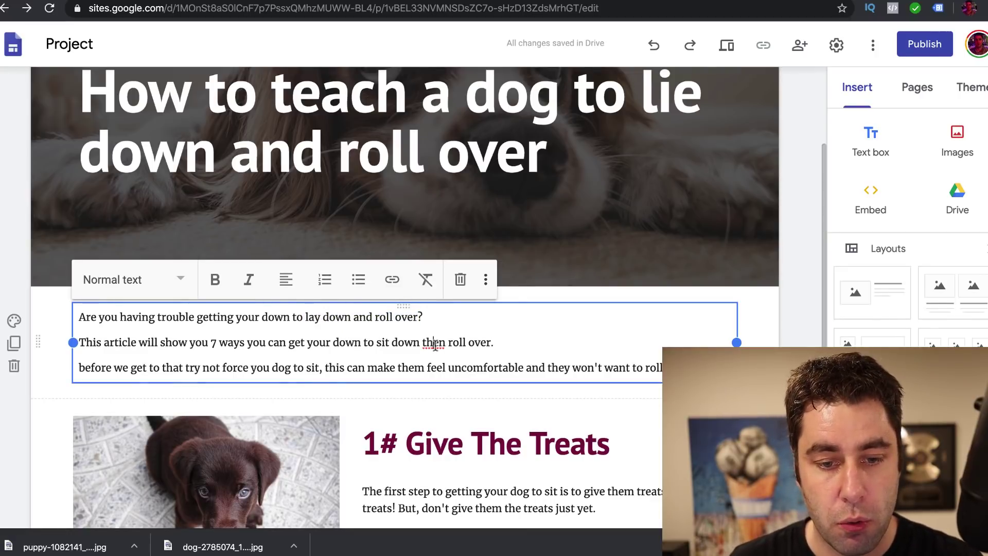
- Replace the wrong word "down" after "get your" with "dog" in the introduction's second sentence
{"action": "left_click_drag", "start_coordinate": [376, 343], "coordinate": [413, 342]}
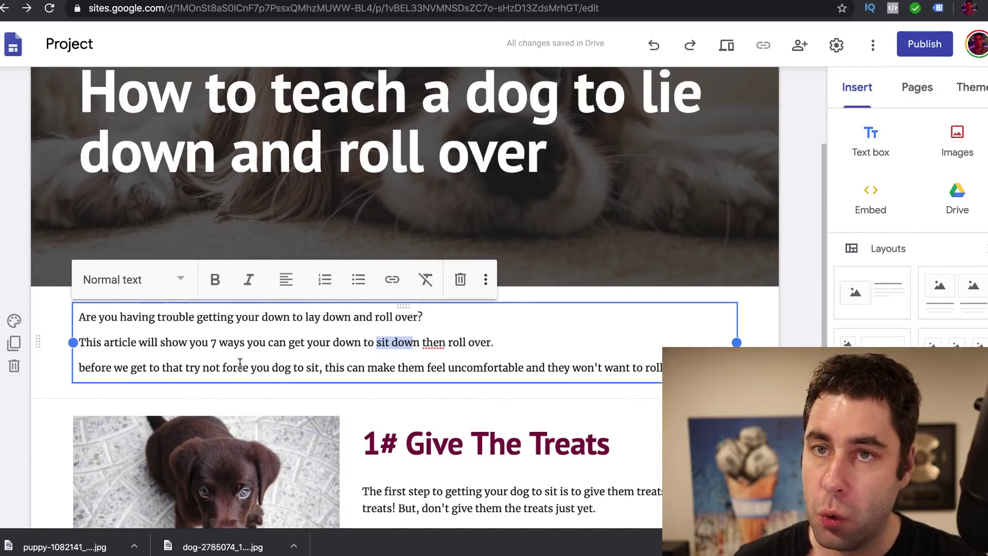
{"action": "scroll", "coordinate": [432, 364], "scroll_direction": "down", "scroll_amount": 2}
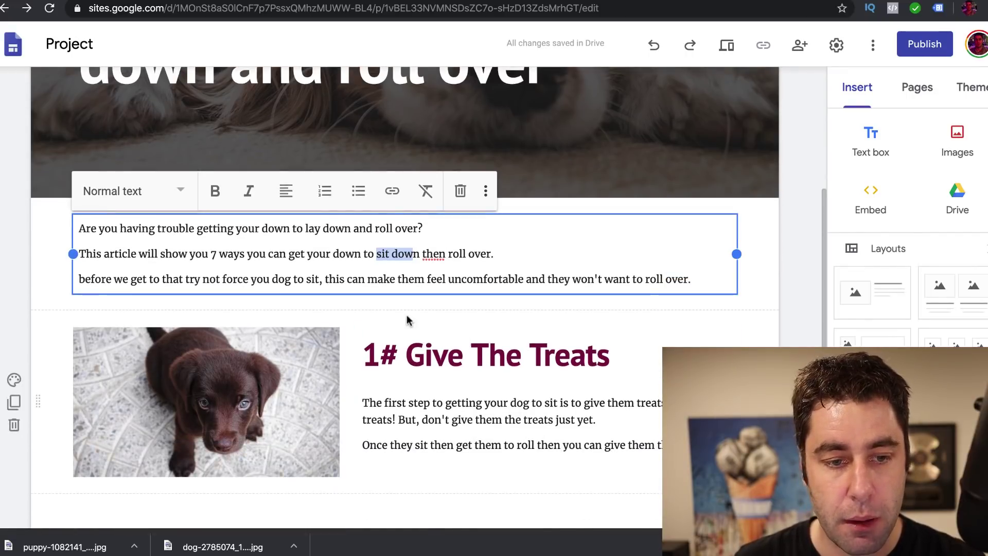
{"action": "left_click", "coordinate": [234, 256]}
{"action": "left_click_drag", "start_coordinate": [171, 256], "coordinate": [358, 257]}
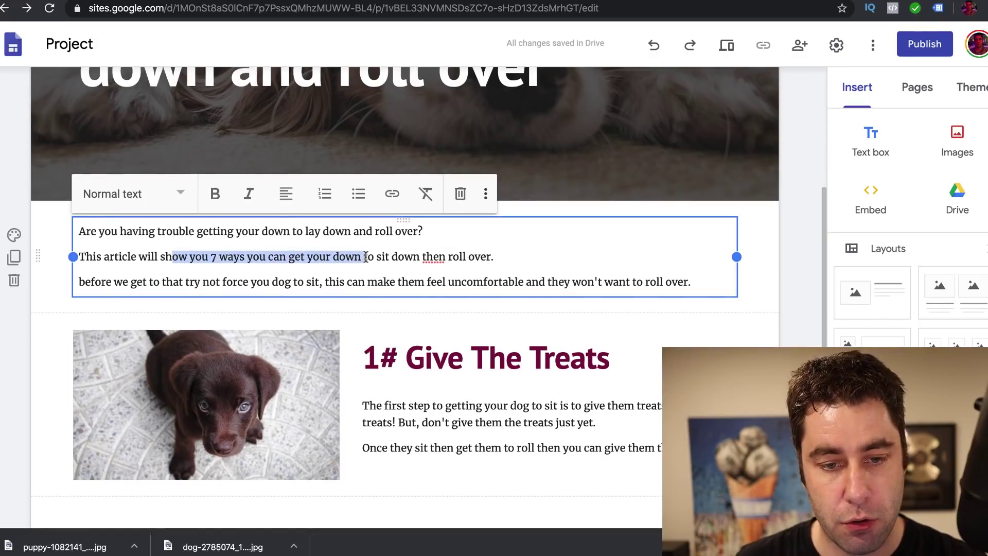
{"action": "left_click", "coordinate": [333, 256]}
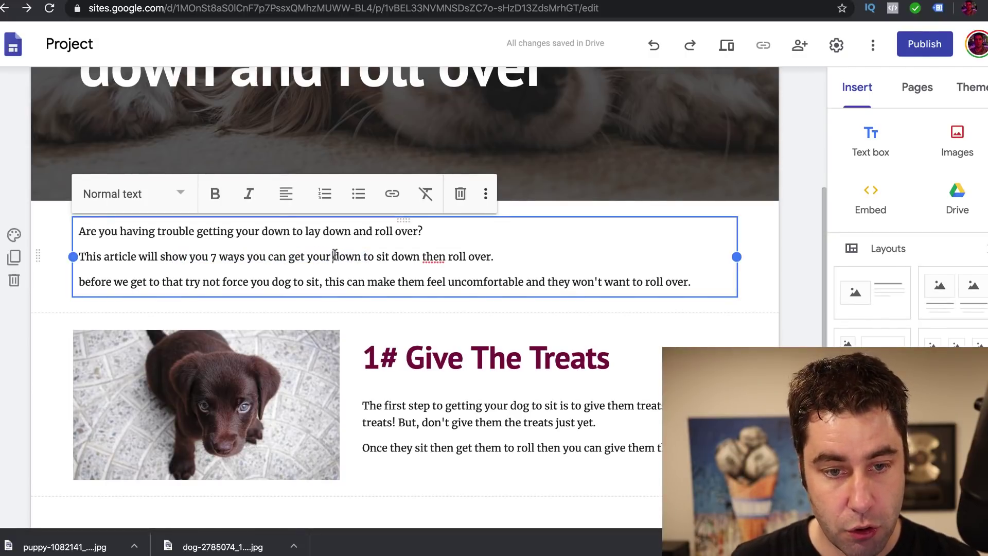
{"action": "double_click", "coordinate": [355, 256]}
{"action": "type", "text": "dog"}
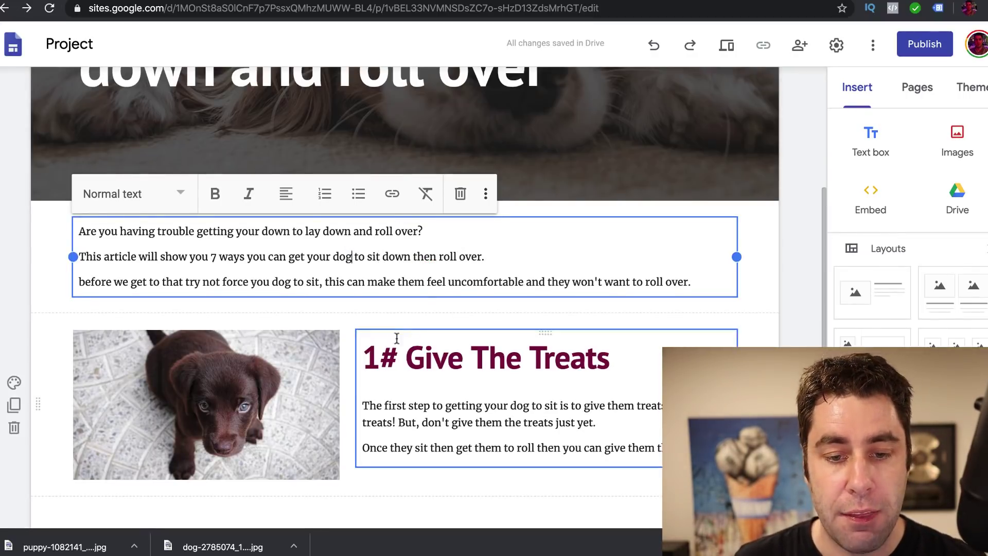
- Correct the heading beside the puppy image to "1# Give Them Treats"
{"action": "scroll", "coordinate": [394, 329], "scroll_direction": "down", "scroll_amount": 2}
{"action": "left_click", "coordinate": [517, 288]}
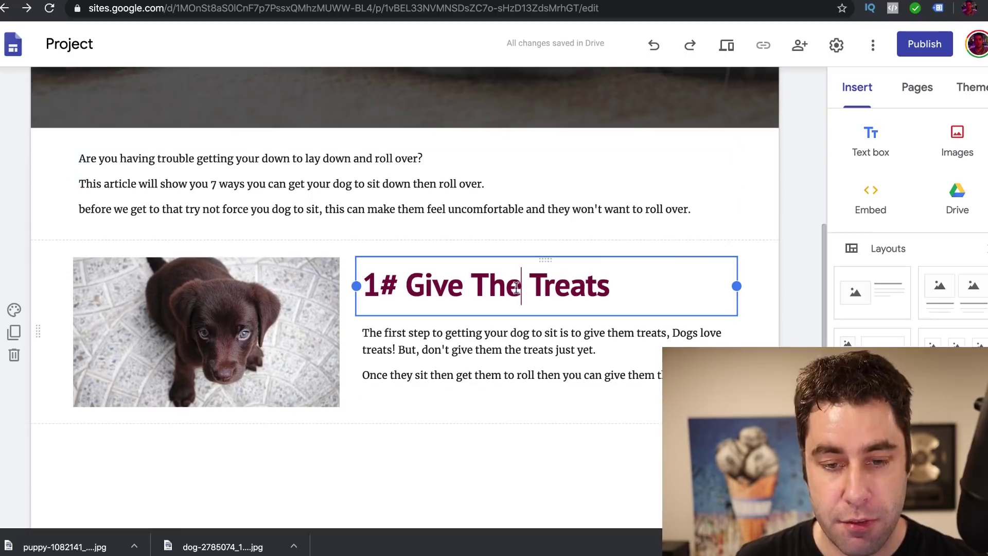
{"action": "type", "text": "m"}
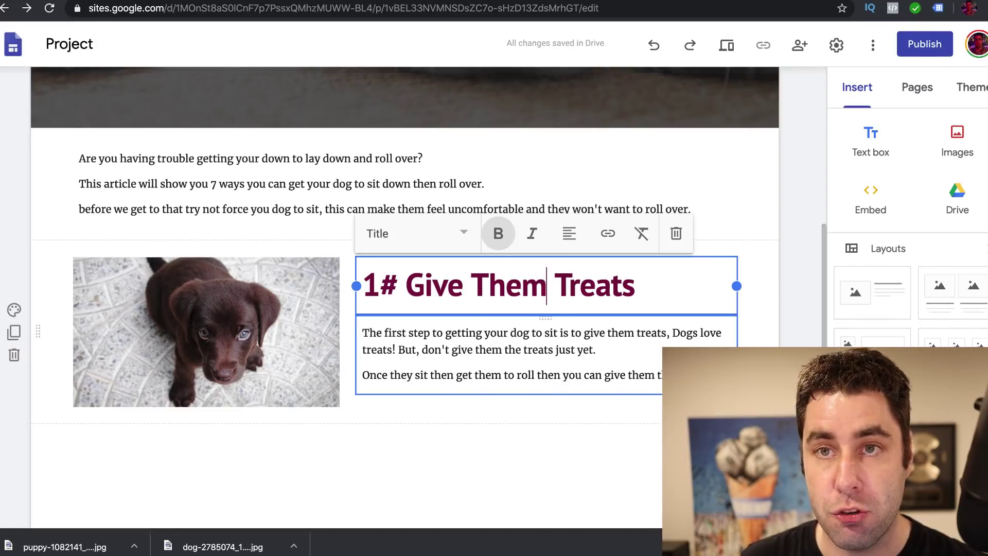
{"action": "key", "text": "ctrl+z"}
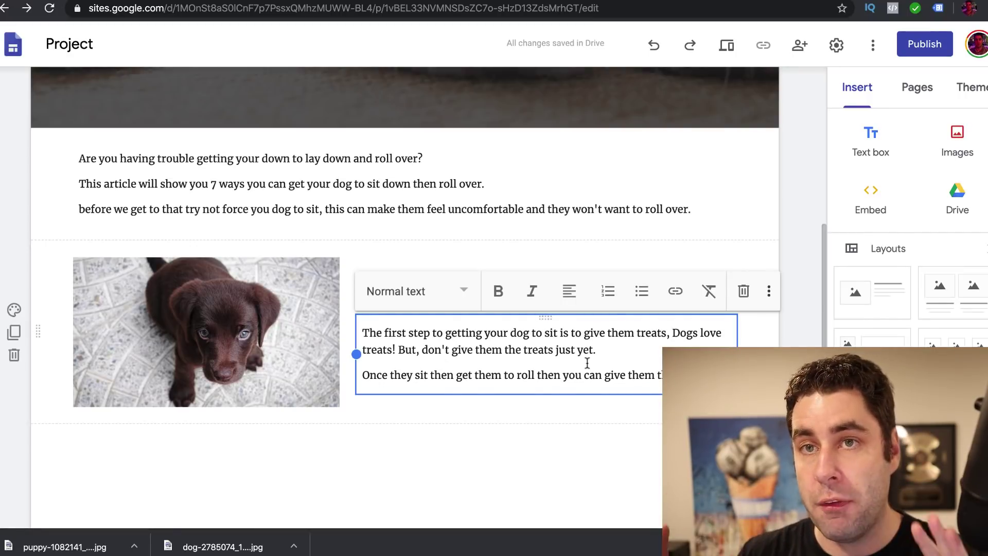
- Review the header title "How to teach a dog to lie down and roll over" by highlighting it in full
{"action": "scroll", "coordinate": [584, 355], "scroll_direction": "up", "scroll_amount": 6}
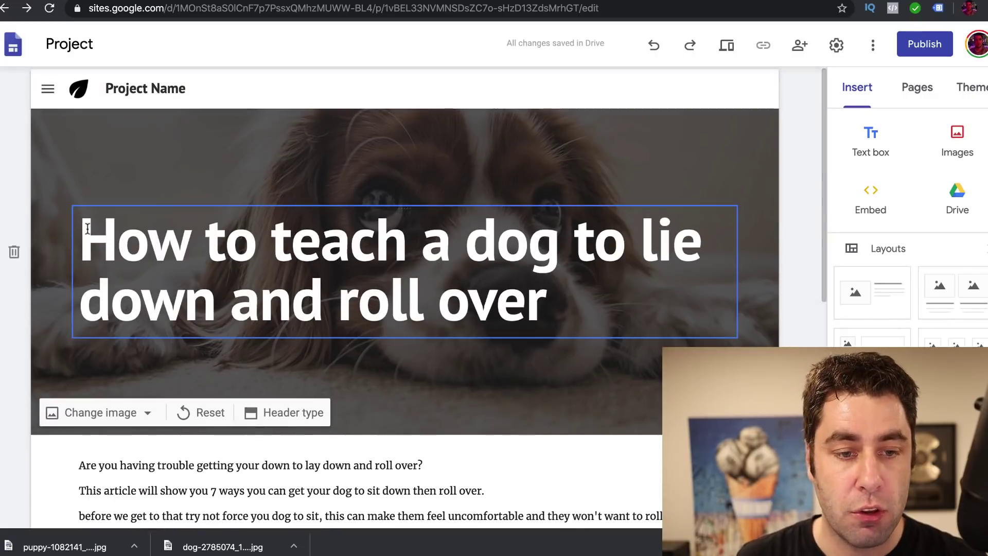
{"action": "left_click_drag", "start_coordinate": [79, 227], "coordinate": [608, 320]}
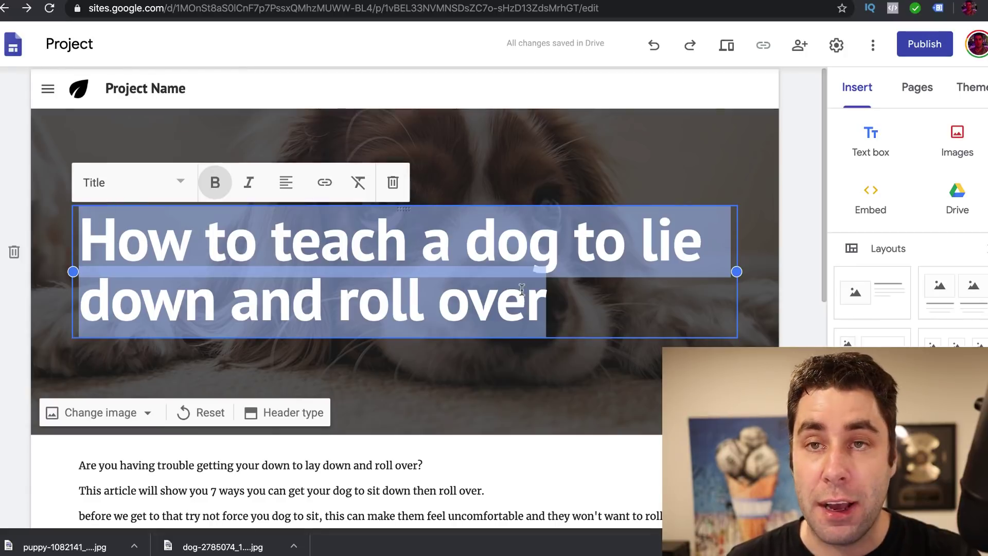
{"action": "scroll", "coordinate": [521, 290], "scroll_direction": "down", "scroll_amount": 2}
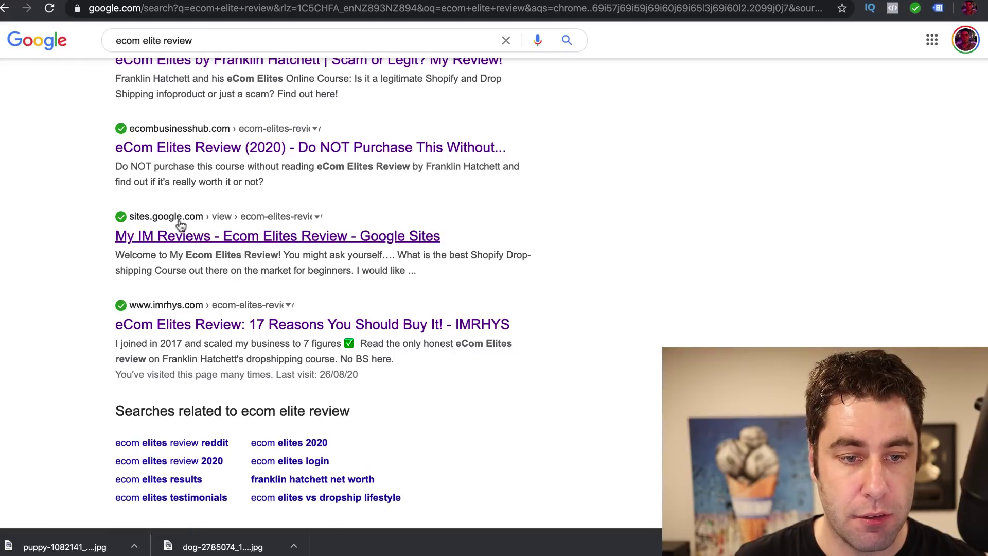
- Open the Google Sites result for the Ecom Elites Review search and skim the page down to its embedded video
{"action": "left_click", "coordinate": [173, 239]}
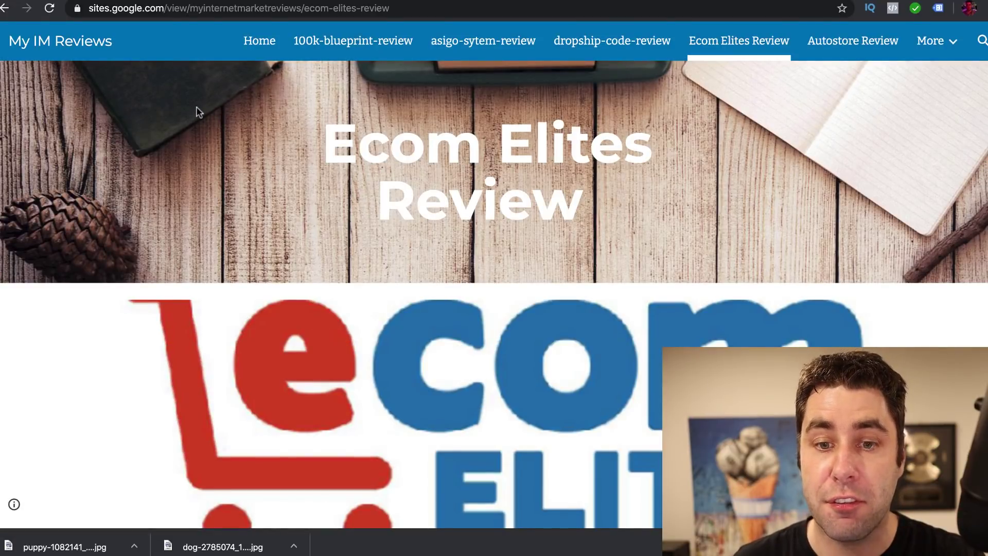
{"action": "scroll", "coordinate": [197, 113], "scroll_direction": "down", "scroll_amount": 10}
{"action": "scroll", "coordinate": [197, 111], "scroll_direction": "down", "scroll_amount": 20}
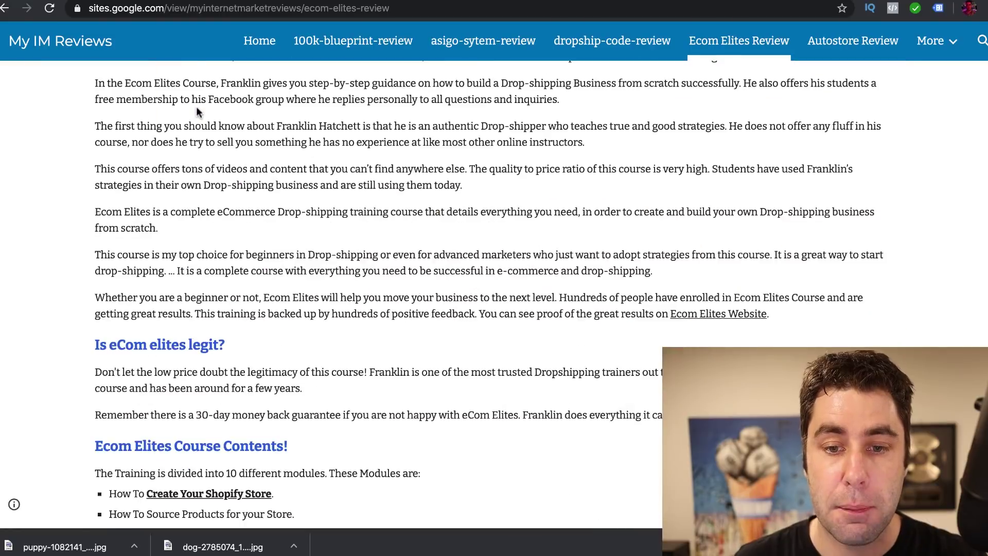
{"action": "scroll", "coordinate": [196, 106], "scroll_direction": "down", "scroll_amount": 20}
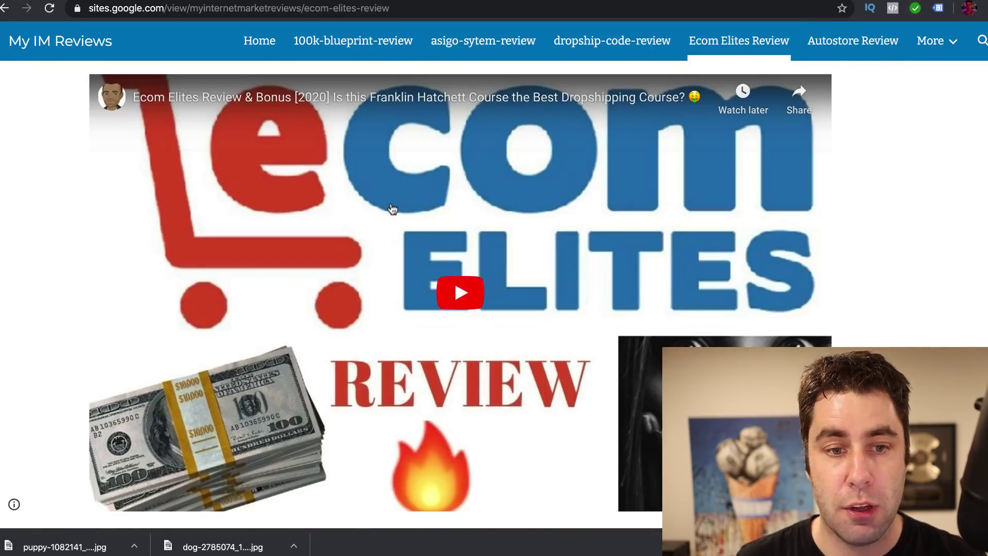
{"action": "scroll", "coordinate": [344, 212], "scroll_direction": "up", "scroll_amount": 3}
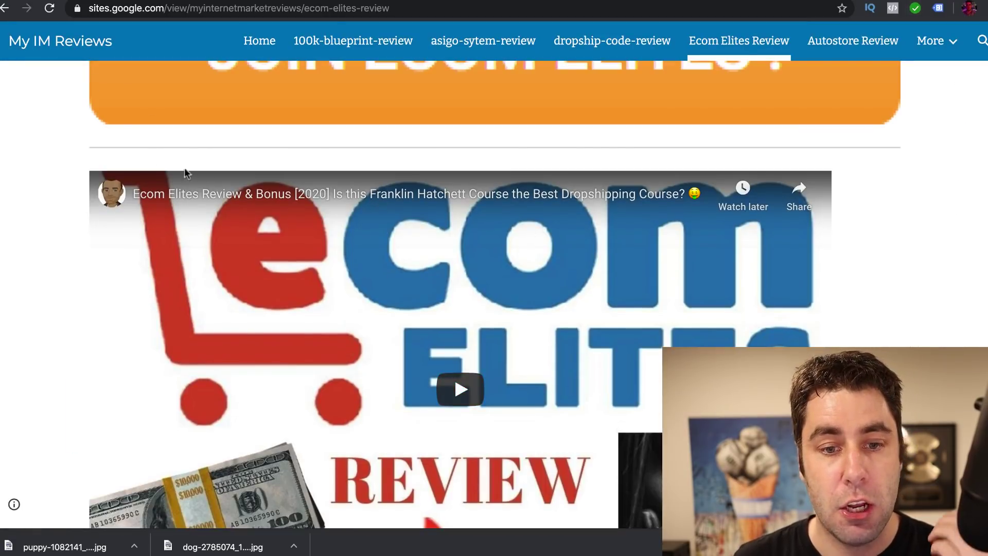
{"action": "scroll", "coordinate": [344, 208], "scroll_direction": "up", "scroll_amount": 15}
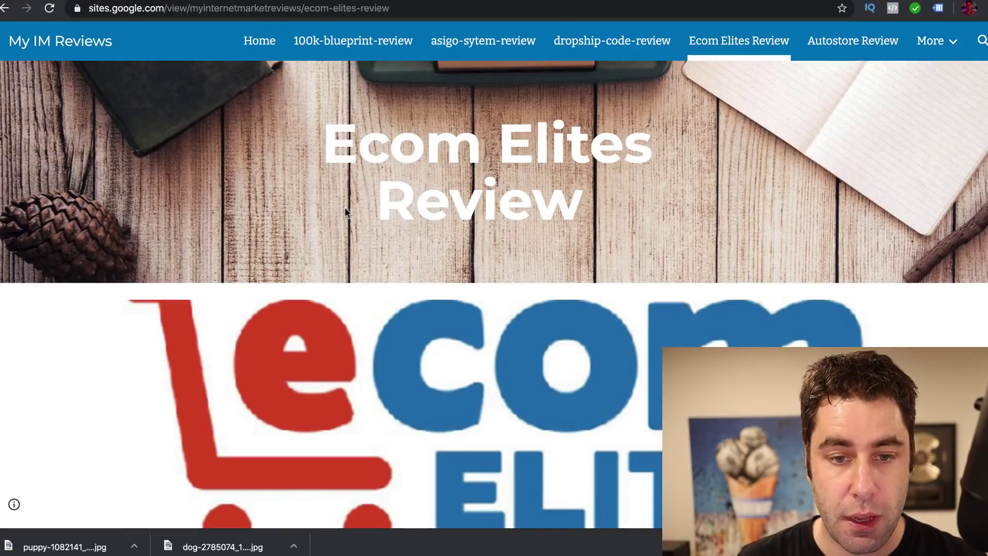
- Examine the Ecom Elites Review page's title, disclaimer, introduction paragraphs and chart section as a model article
{"action": "left_click_drag", "start_coordinate": [345, 151], "coordinate": [616, 220]}
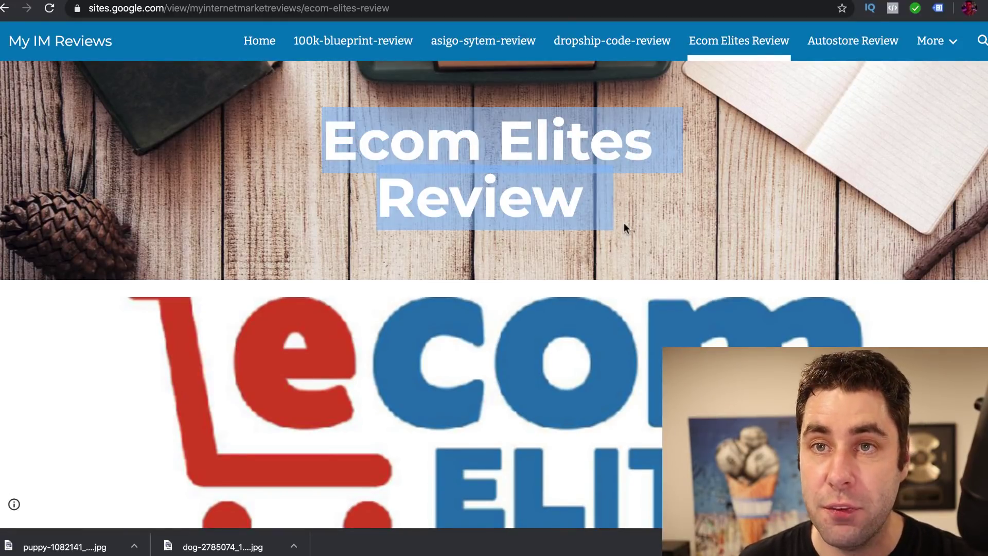
{"action": "scroll", "coordinate": [624, 222], "scroll_direction": "down", "scroll_amount": 8}
{"action": "scroll", "coordinate": [624, 222], "scroll_direction": "down", "scroll_amount": 8}
{"action": "scroll", "coordinate": [190, 162], "scroll_direction": "up", "scroll_amount": 3}
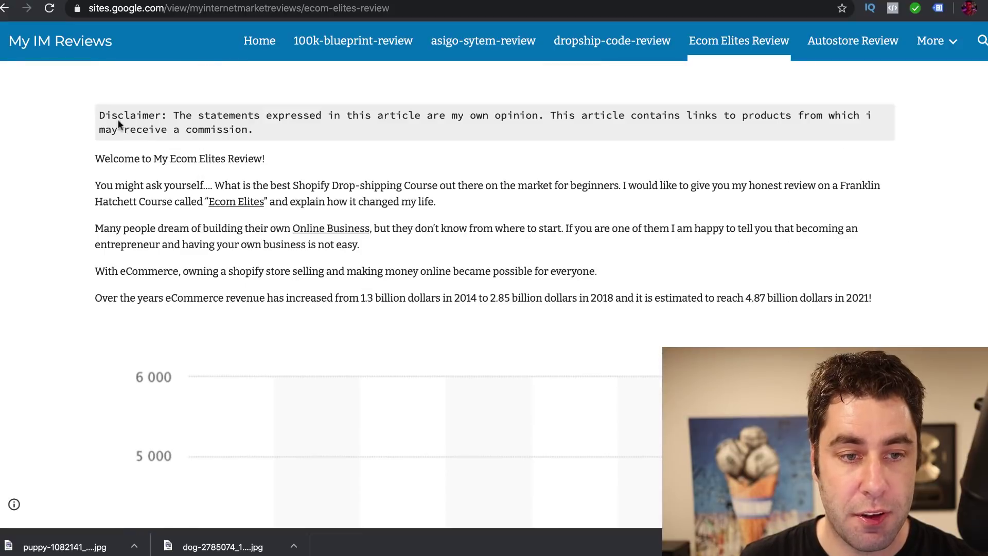
{"action": "scroll", "coordinate": [118, 119], "scroll_direction": "down", "scroll_amount": 1}
{"action": "left_click_drag", "start_coordinate": [97, 154], "coordinate": [774, 309]}
{"action": "scroll", "coordinate": [735, 269], "scroll_direction": "down", "scroll_amount": 15}
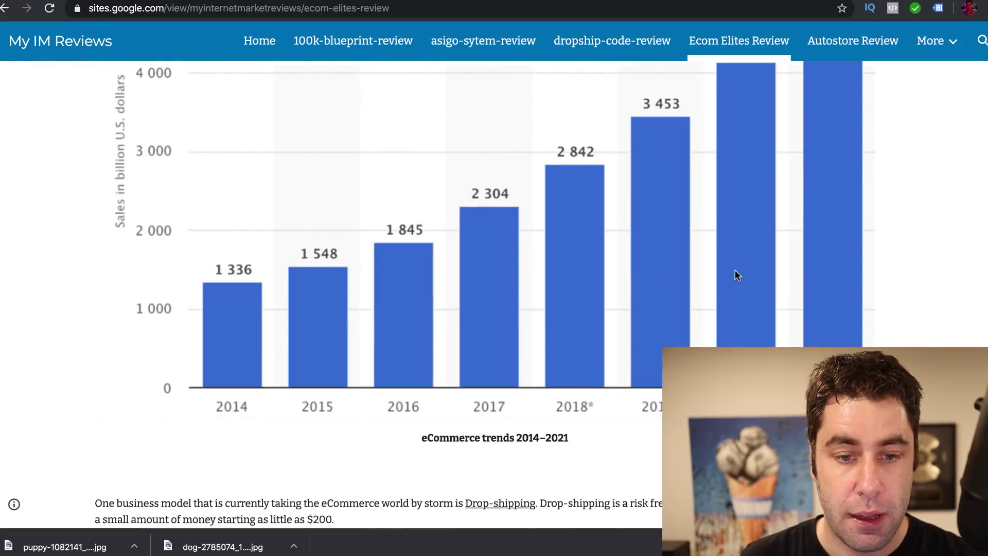
{"action": "scroll", "coordinate": [141, 134], "scroll_direction": "up", "scroll_amount": 3}
{"action": "left_click_drag", "start_coordinate": [95, 178], "coordinate": [752, 382]}
{"action": "scroll", "coordinate": [404, 292], "scroll_direction": "down", "scroll_amount": 10}
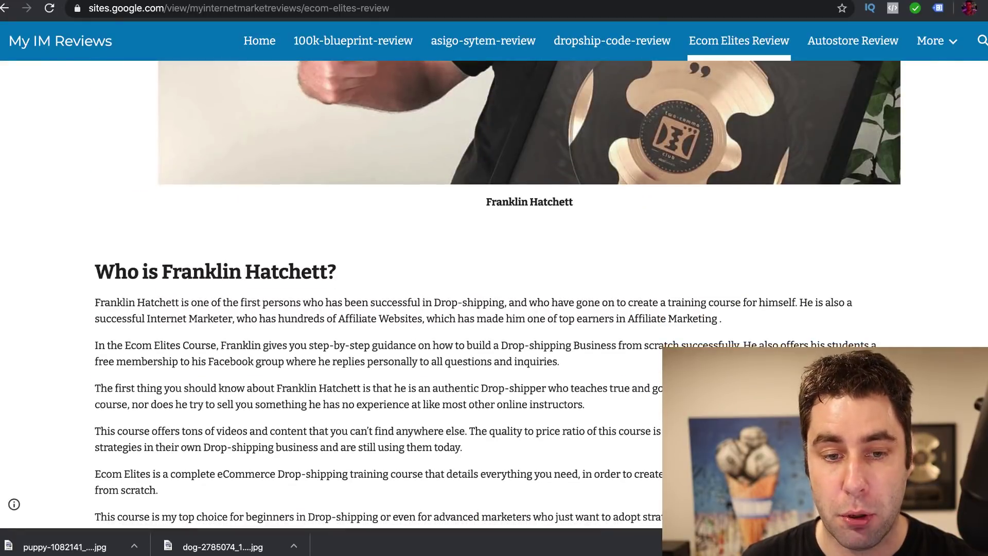
- Examine the review's course contents, conclusion and affiliate links leading to the join banner
{"action": "scroll", "coordinate": [405, 292], "scroll_direction": "down", "scroll_amount": 3}
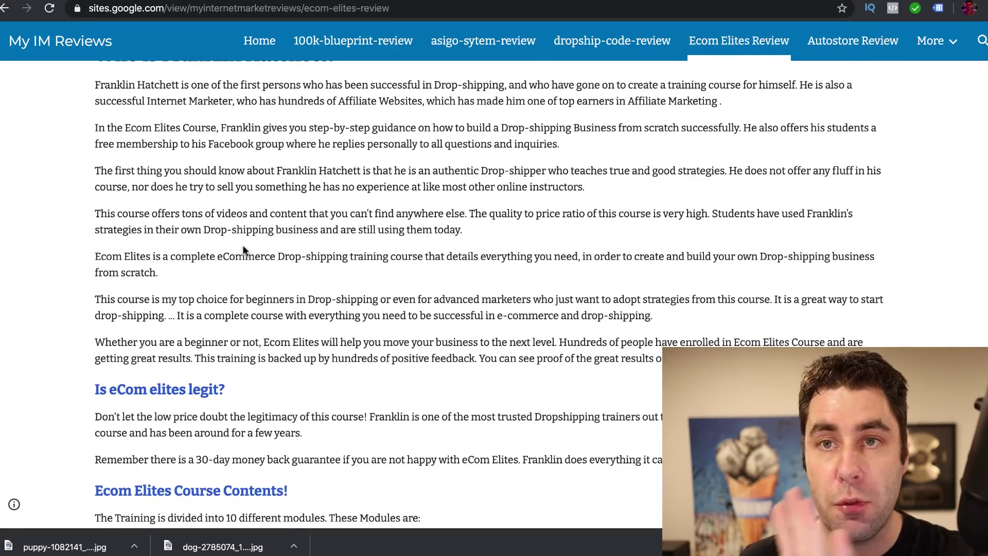
{"action": "scroll", "coordinate": [242, 250], "scroll_direction": "down", "scroll_amount": 5}
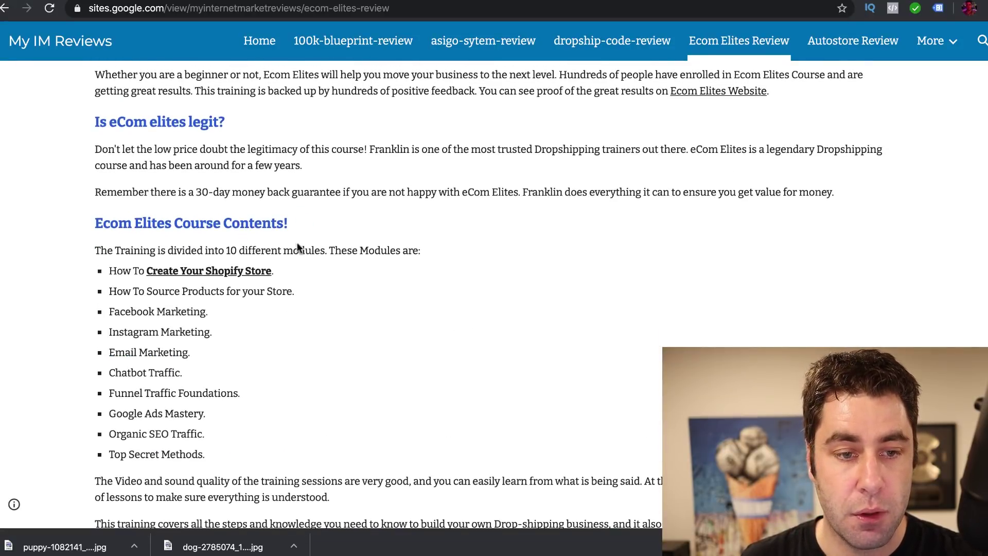
{"action": "scroll", "coordinate": [290, 222], "scroll_direction": "down", "scroll_amount": 2}
{"action": "scroll", "coordinate": [291, 222], "scroll_direction": "down", "scroll_amount": 20}
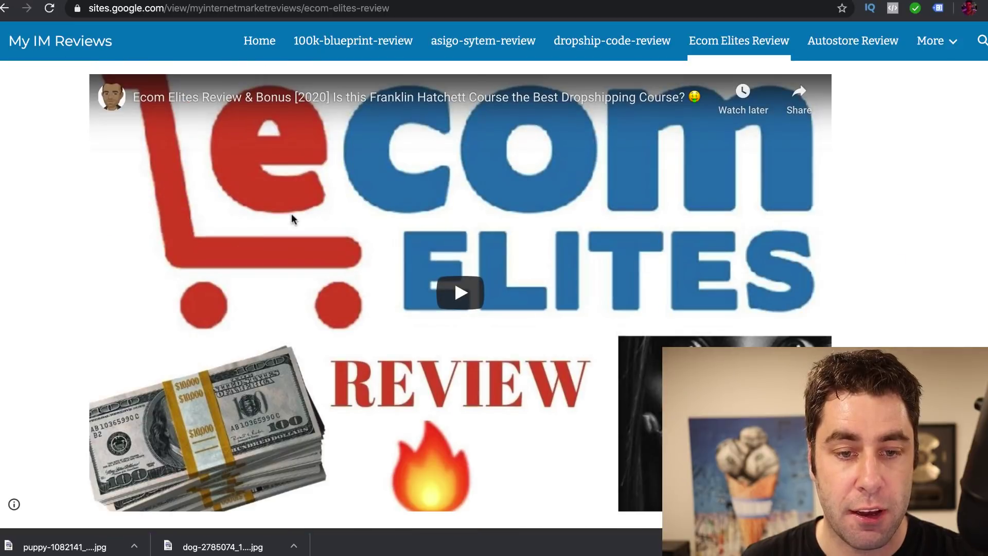
{"action": "scroll", "coordinate": [291, 213], "scroll_direction": "up", "scroll_amount": 8}
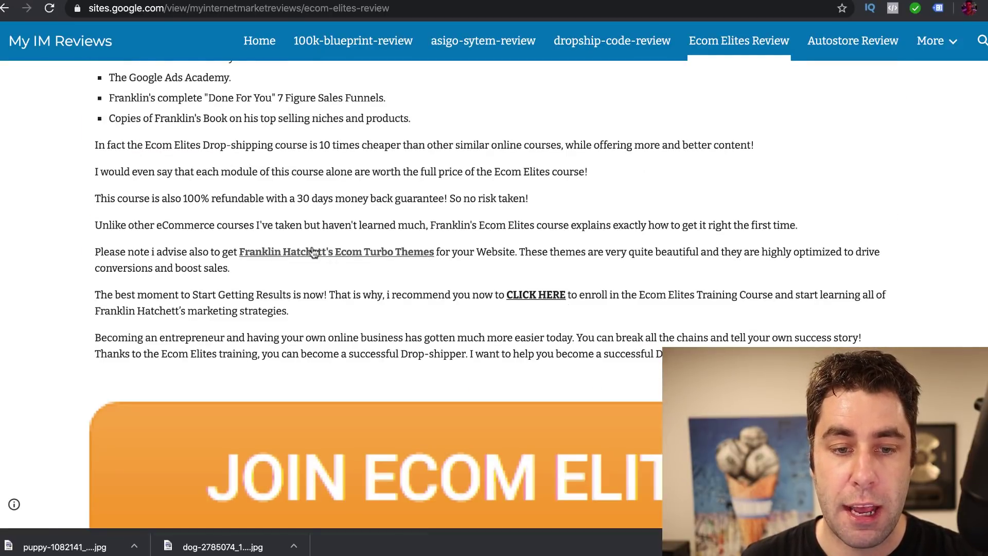
{"action": "scroll", "coordinate": [248, 130], "scroll_direction": "up", "scroll_amount": 2}
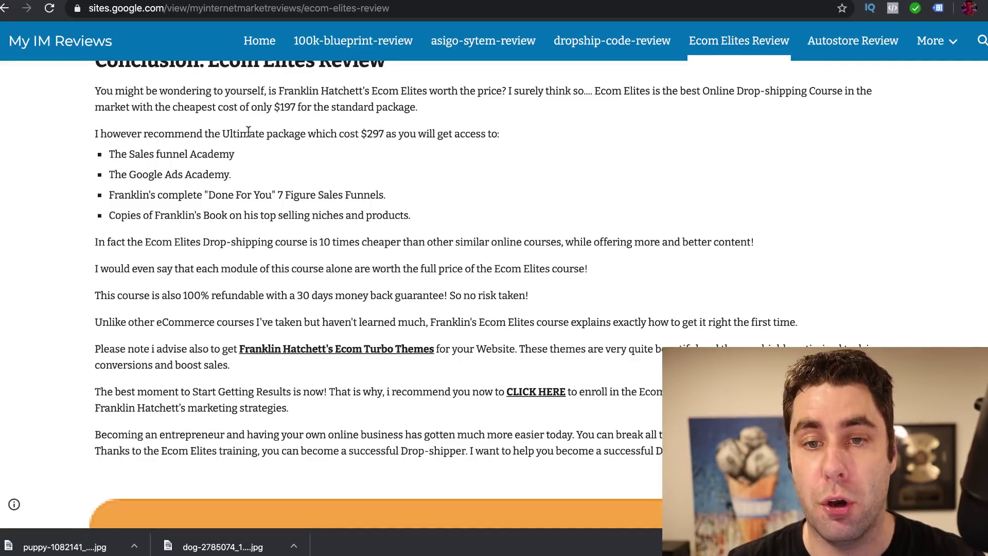
- Switch to ClickBank's HopLink Generator, enter the account nickname, generate the HopLink and copy it
{"action": "key", "text": "ctrl+Tab"}
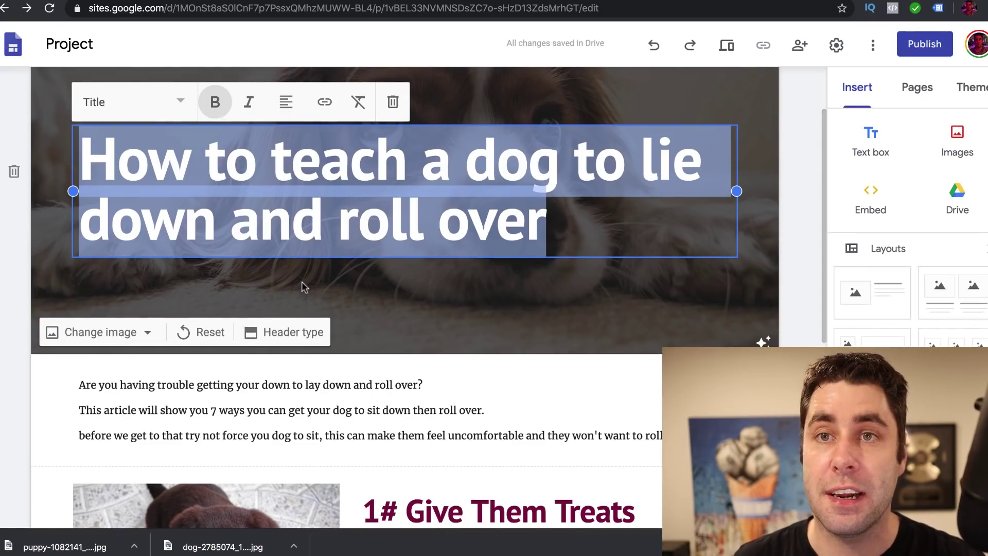
{"action": "scroll", "coordinate": [301, 287], "scroll_direction": "down", "scroll_amount": 2}
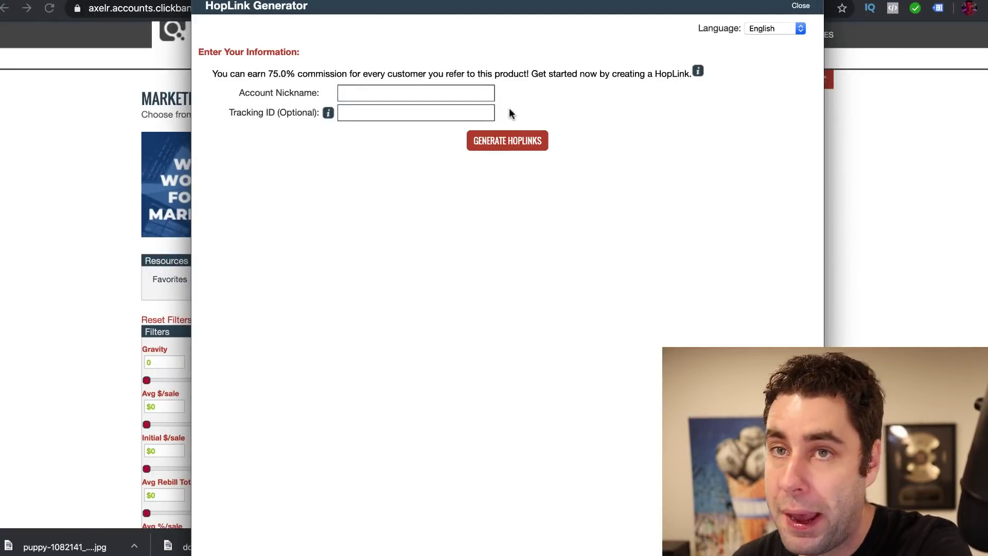
{"action": "left_click", "coordinate": [422, 93]}
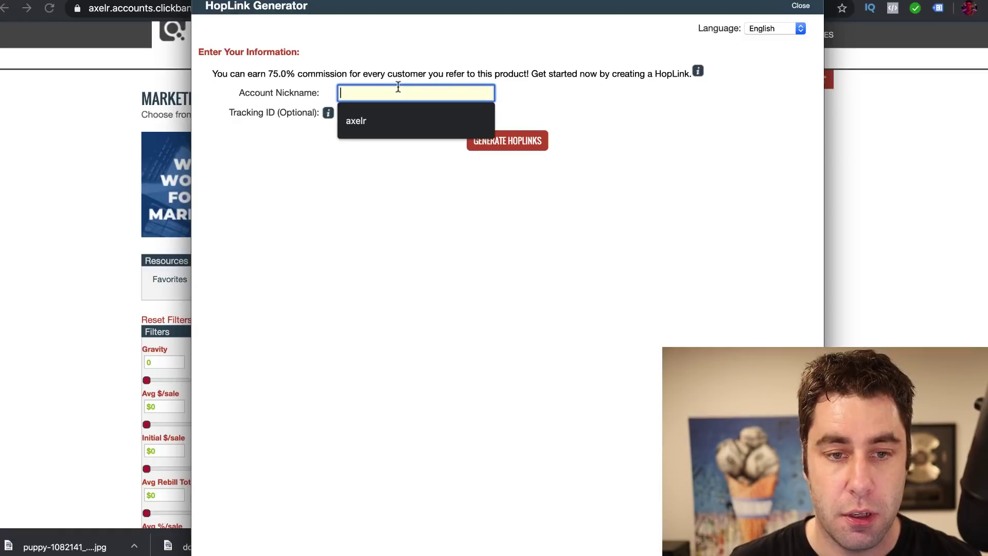
{"action": "left_click", "coordinate": [371, 118]}
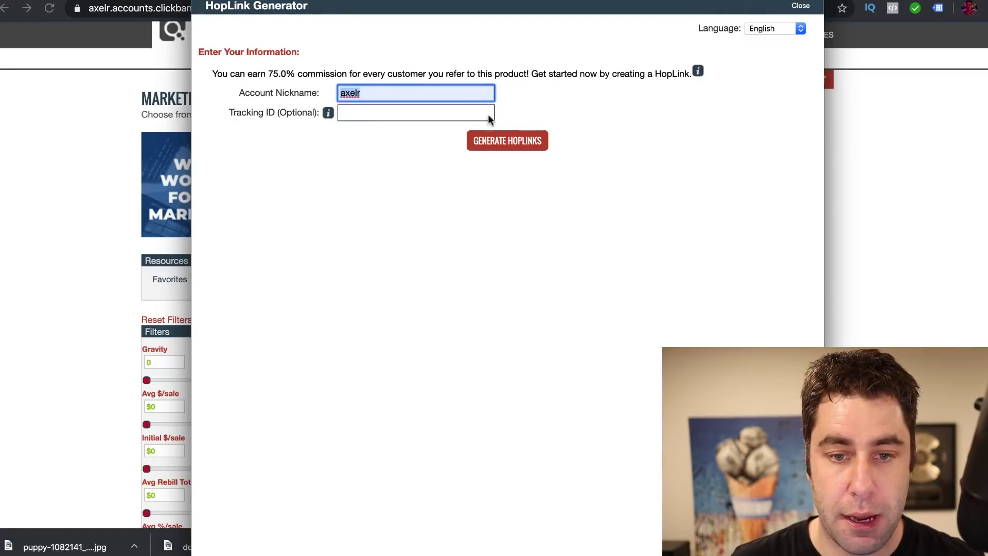
{"action": "double_click", "coordinate": [372, 93]}
{"action": "left_click", "coordinate": [522, 138]}
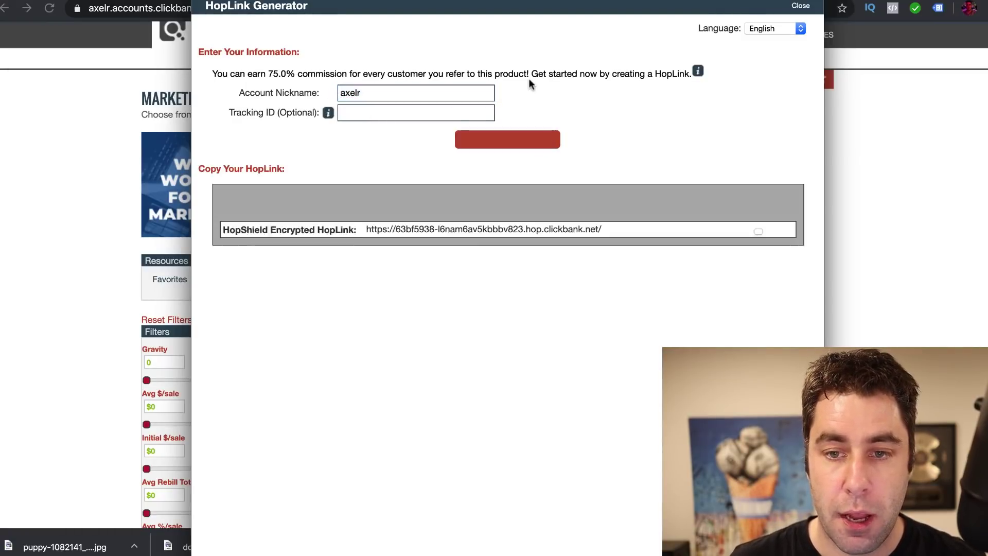
{"action": "left_click", "coordinate": [758, 239]}
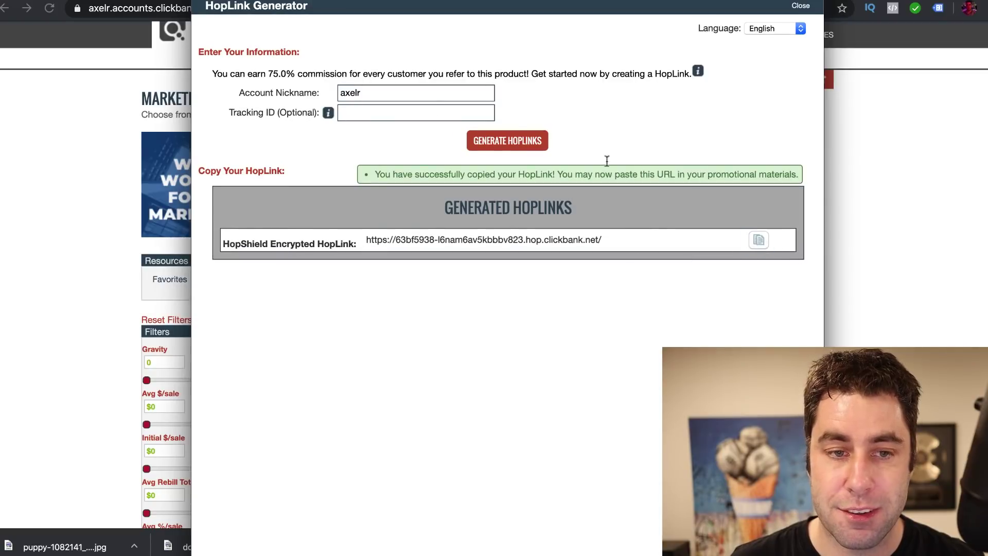
- Return to the Google Sites editor and add an empty text box below the "1# Give Them Treats" section
{"action": "left_click", "coordinate": [69, 116]}
{"action": "key", "text": "ctrl+shift+Tab"}
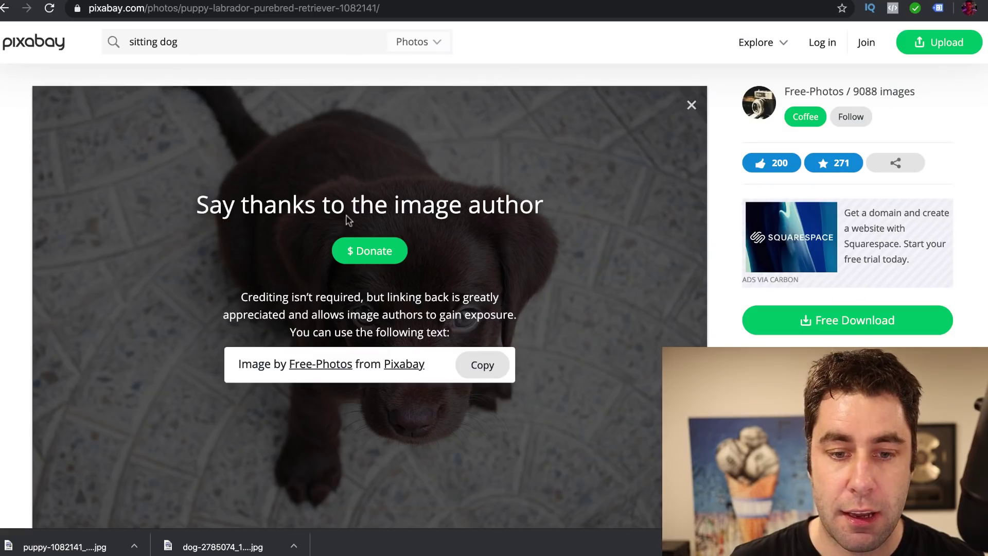
{"action": "key", "text": "ctrl+Tab"}
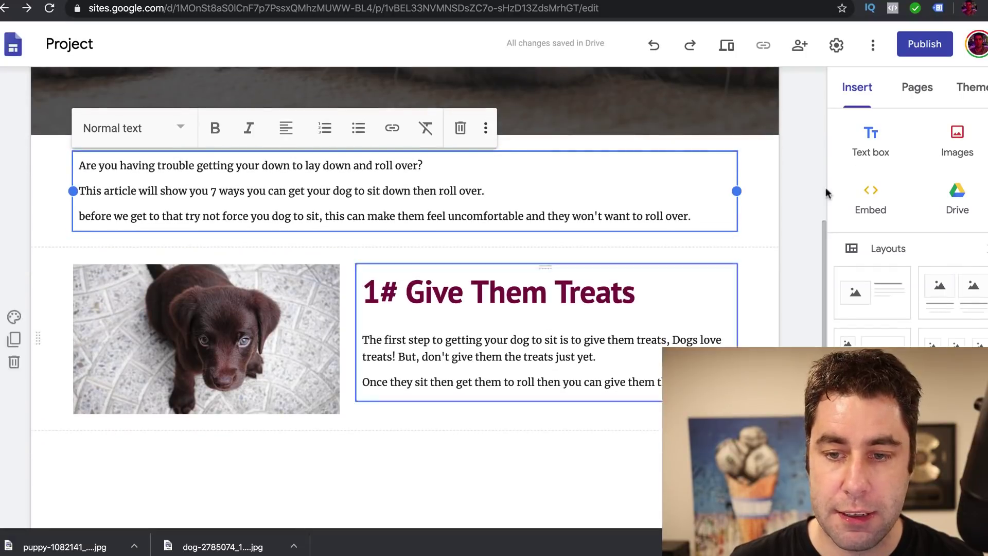
{"action": "left_click", "coordinate": [338, 465]}
{"action": "left_click", "coordinate": [872, 146]}
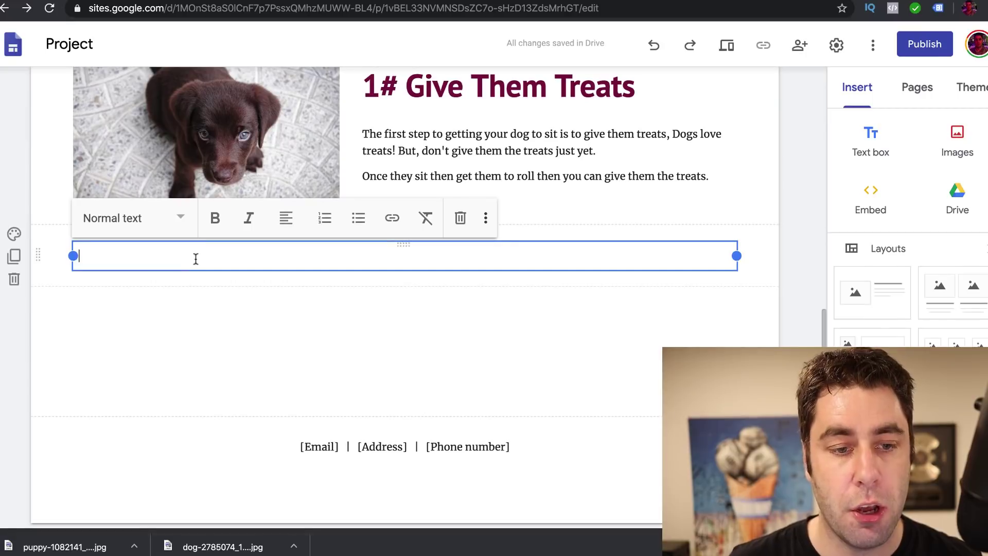
- Write the call to action "Would you like to know more steps on how to train your dog: Click here to get a full guide"
{"action": "type", "text": "Would yo"}
{"action": "type", "text": "u li"}
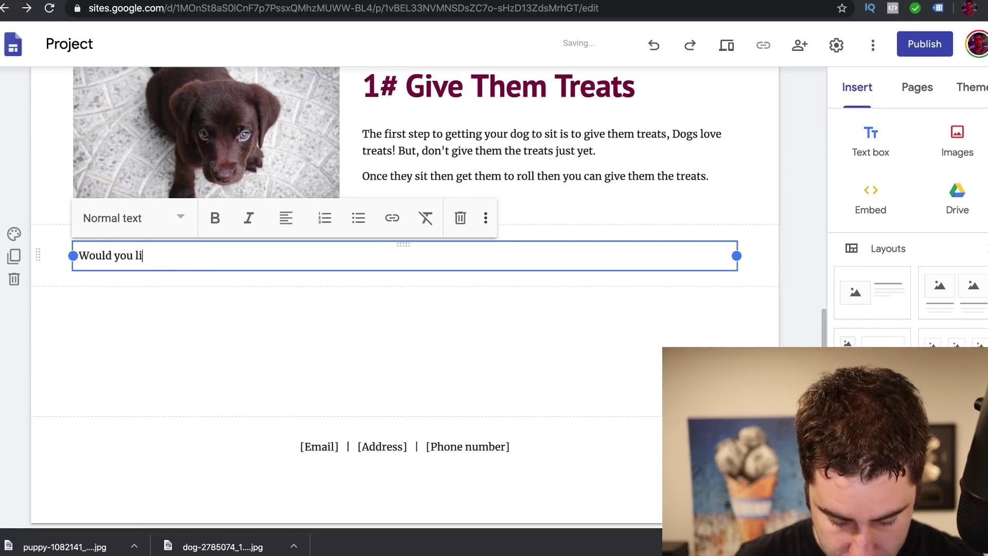
{"action": "type", "text": "ke to know more"}
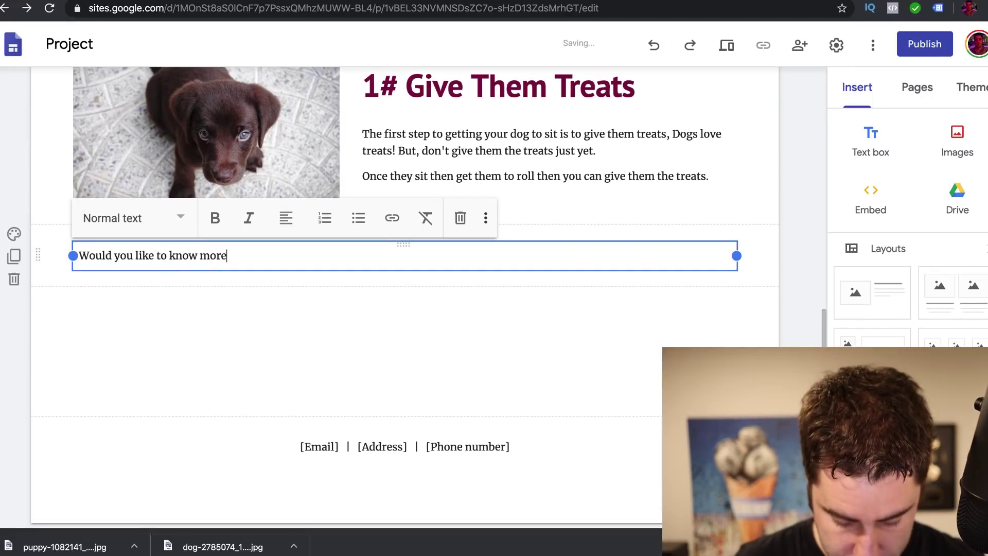
{"action": "type", "text": " steps on how"}
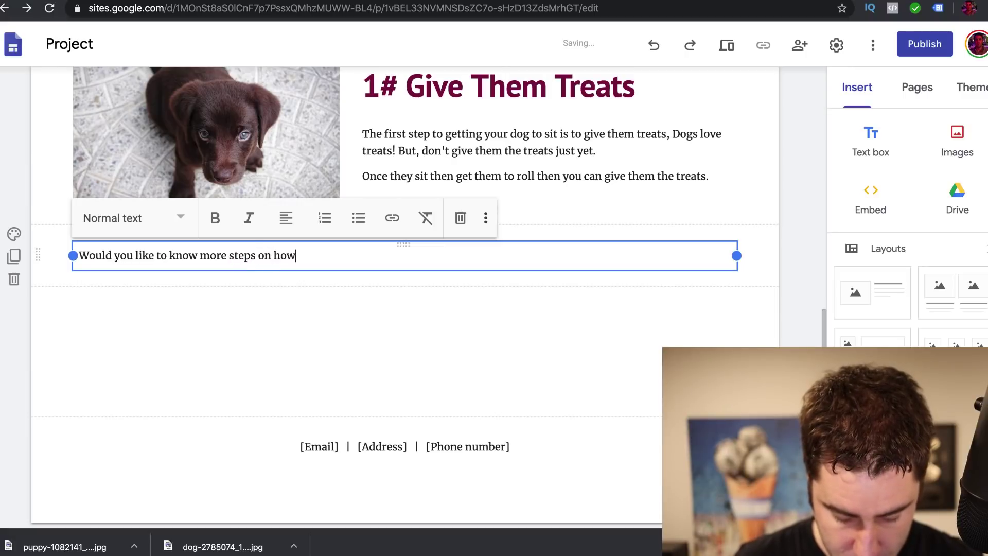
{"action": "type", "text": " to train your do"}
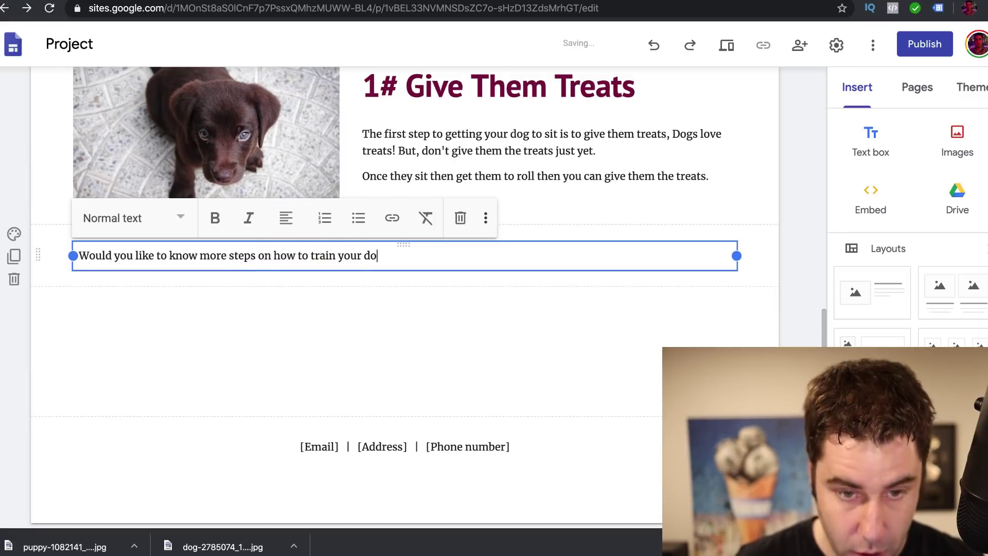
{"action": "type", "text": "g"}
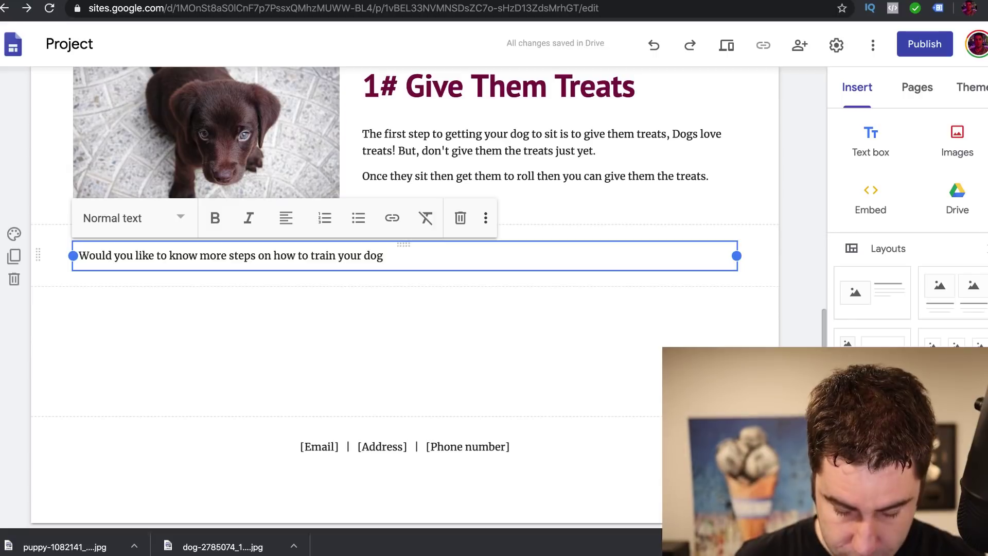
{"action": "type", "text": ": Click here"}
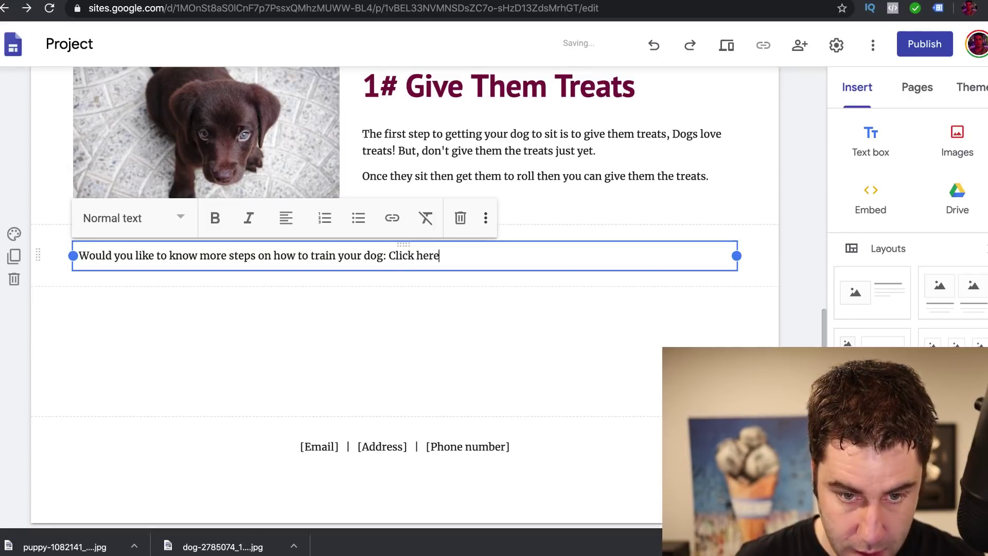
{"action": "type", "text": " to get a full guide"}
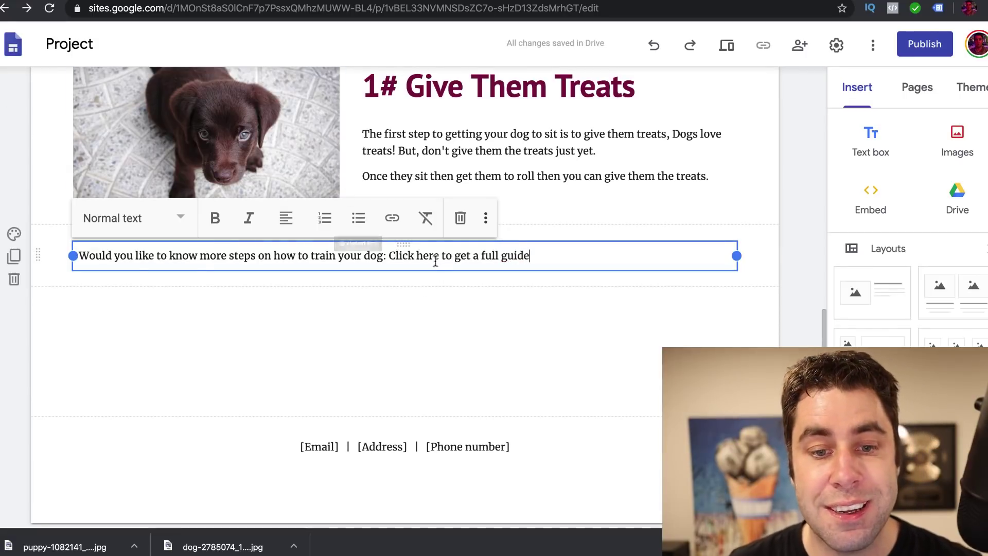
- Link the words "Click here to get a full guide" to the copied ClickBank HopLink
{"action": "left_click_drag", "start_coordinate": [546, 256], "coordinate": [391, 257]}
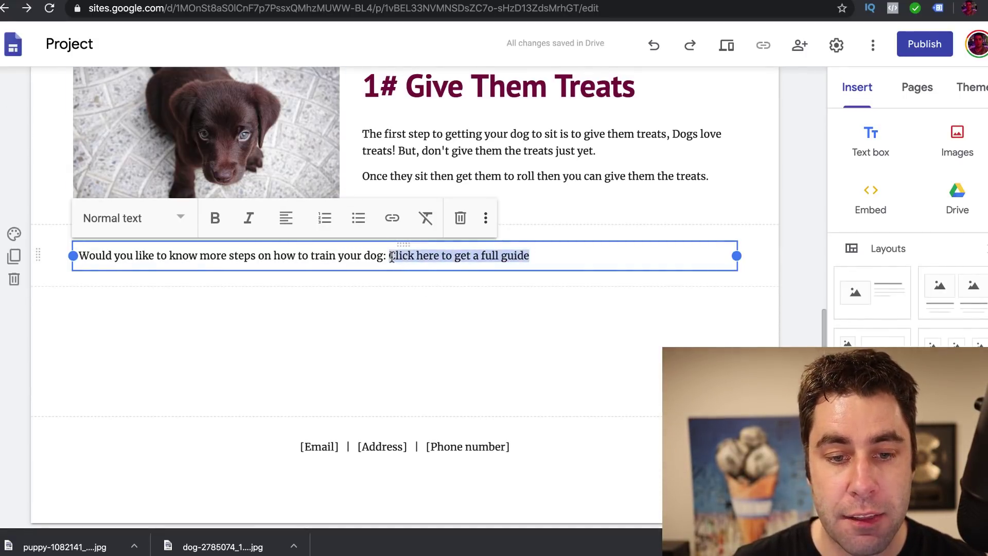
{"action": "left_click", "coordinate": [392, 220]}
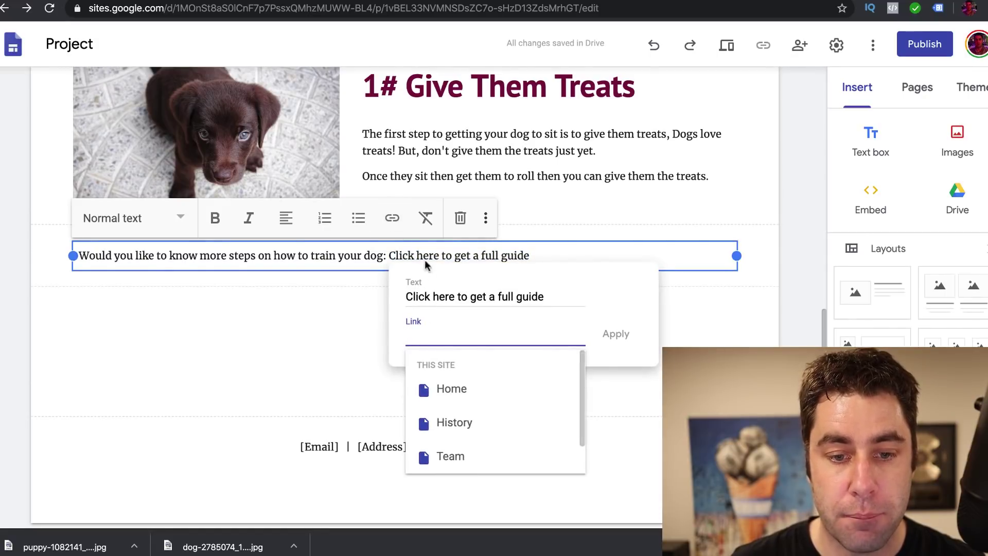
{"action": "key", "text": "ctrl+v"}
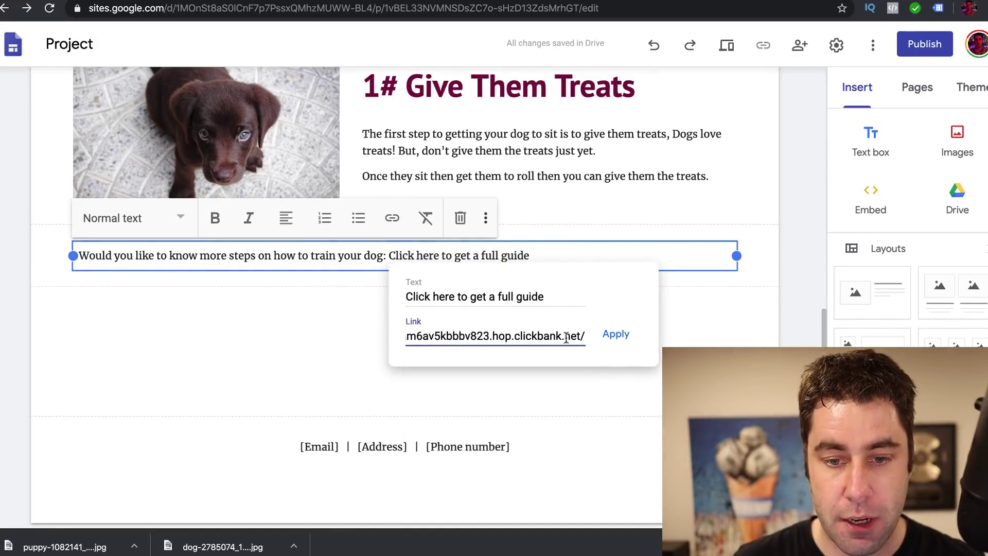
{"action": "left_click_drag", "start_coordinate": [581, 336], "coordinate": [372, 335]}
{"action": "left_click", "coordinate": [620, 334]}
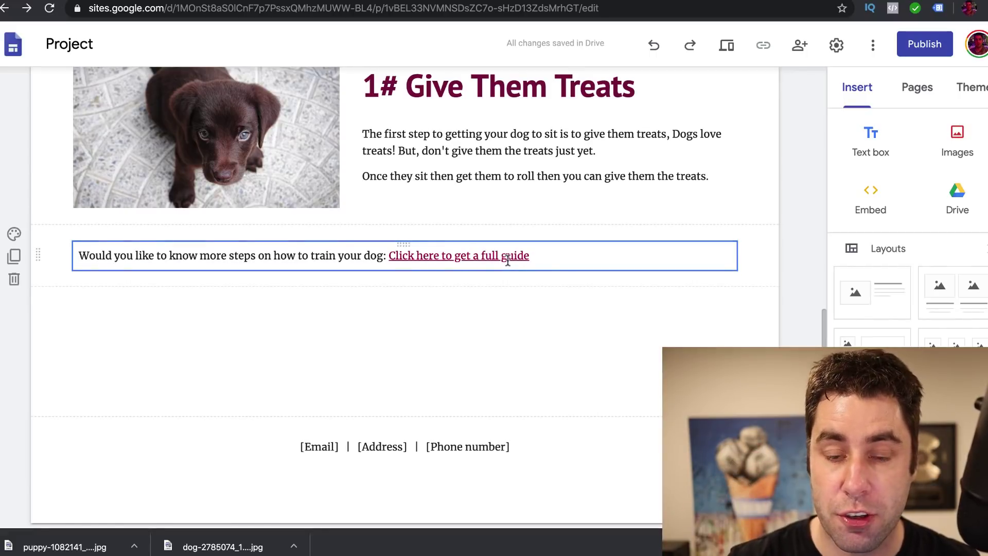
{"action": "scroll", "coordinate": [468, 342], "scroll_direction": "up", "scroll_amount": 5}
{"action": "scroll", "coordinate": [468, 342], "scroll_direction": "up", "scroll_amount": 2}
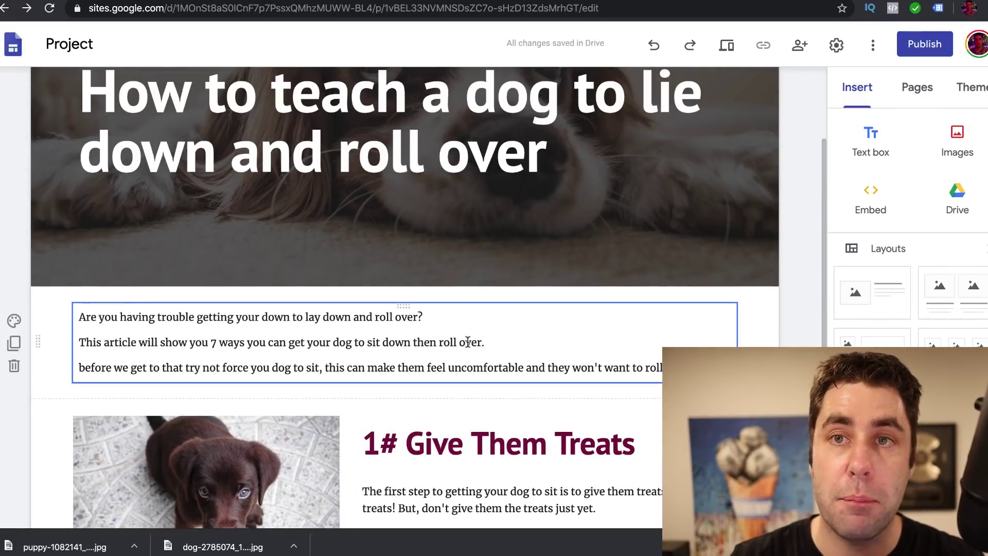